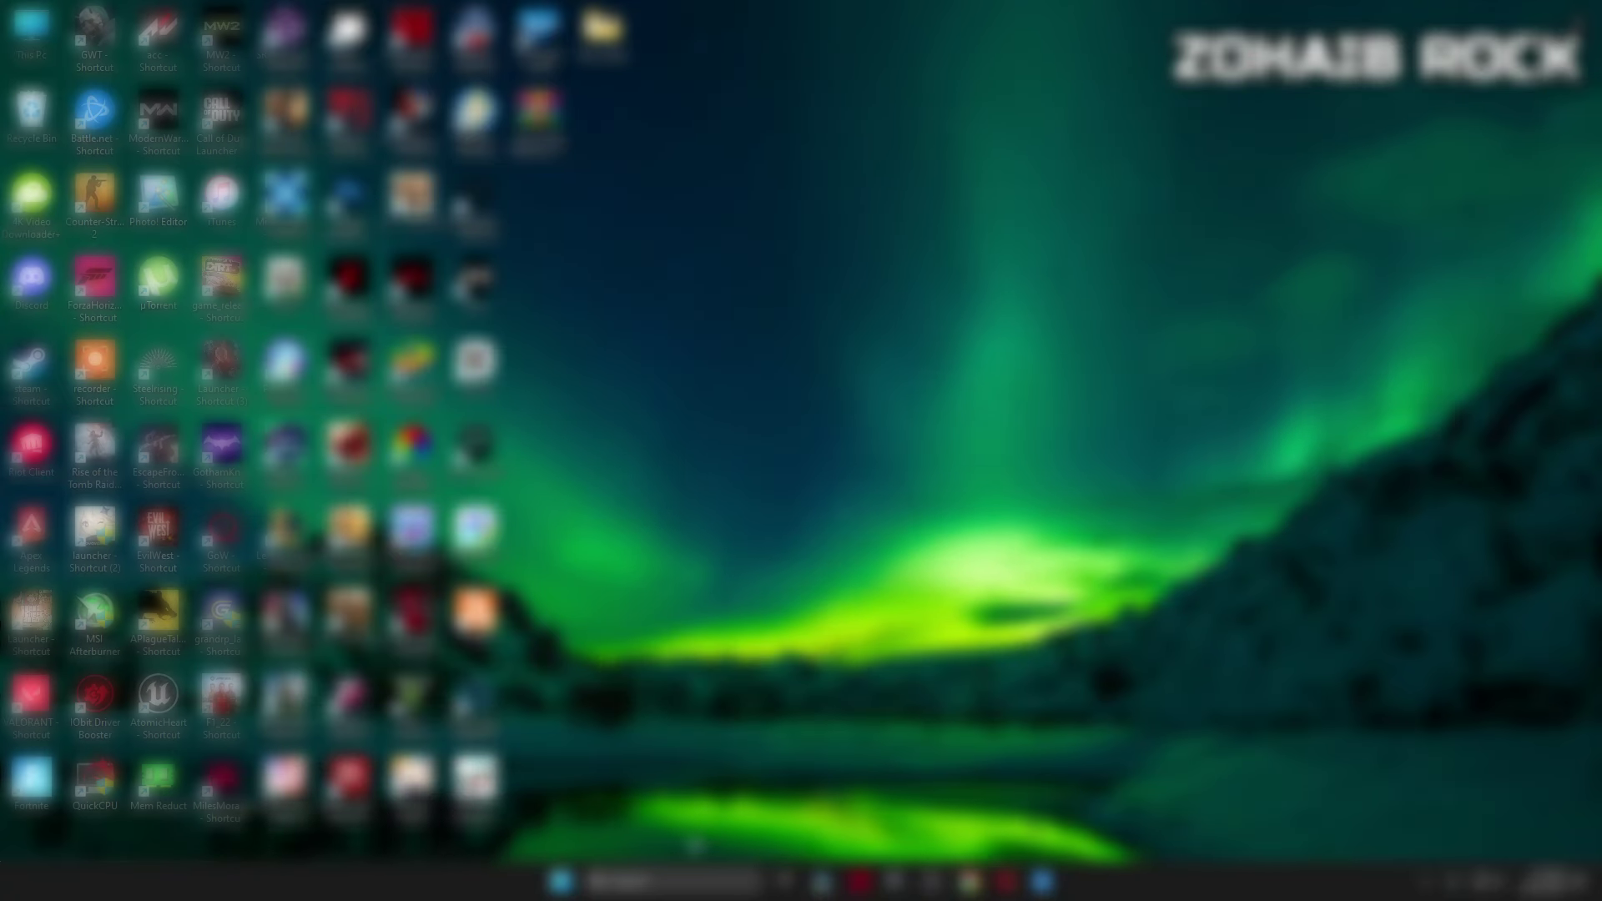
Check for Windows updates, then close the Windows Update settings.
click(654, 883)
text(WINDO)
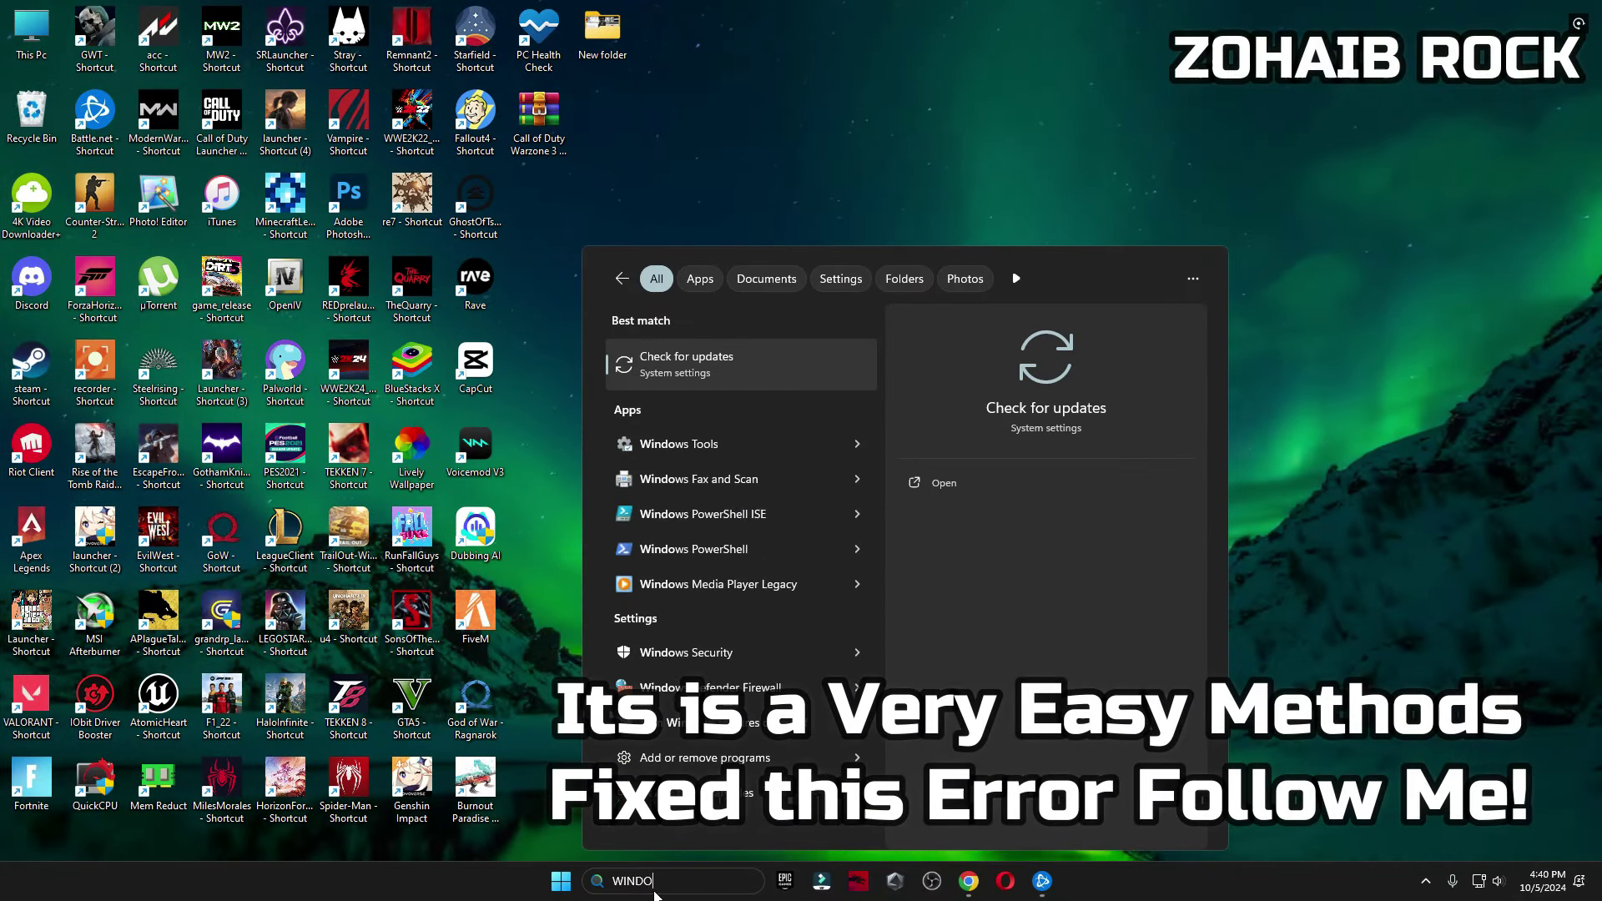
click(723, 357)
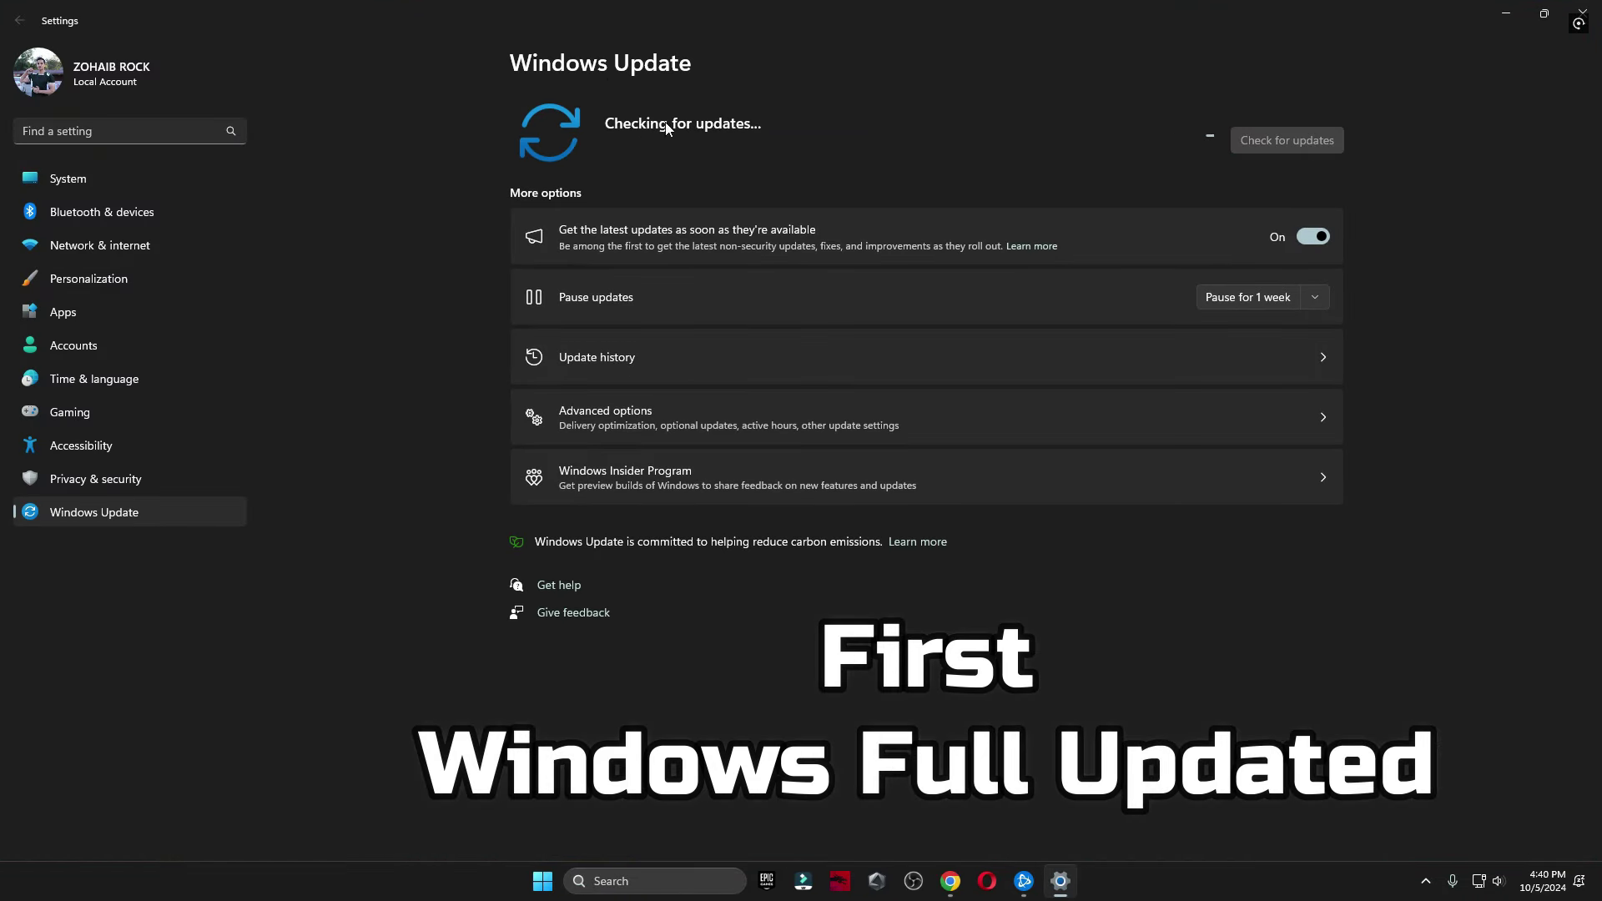
click(1583, 10)
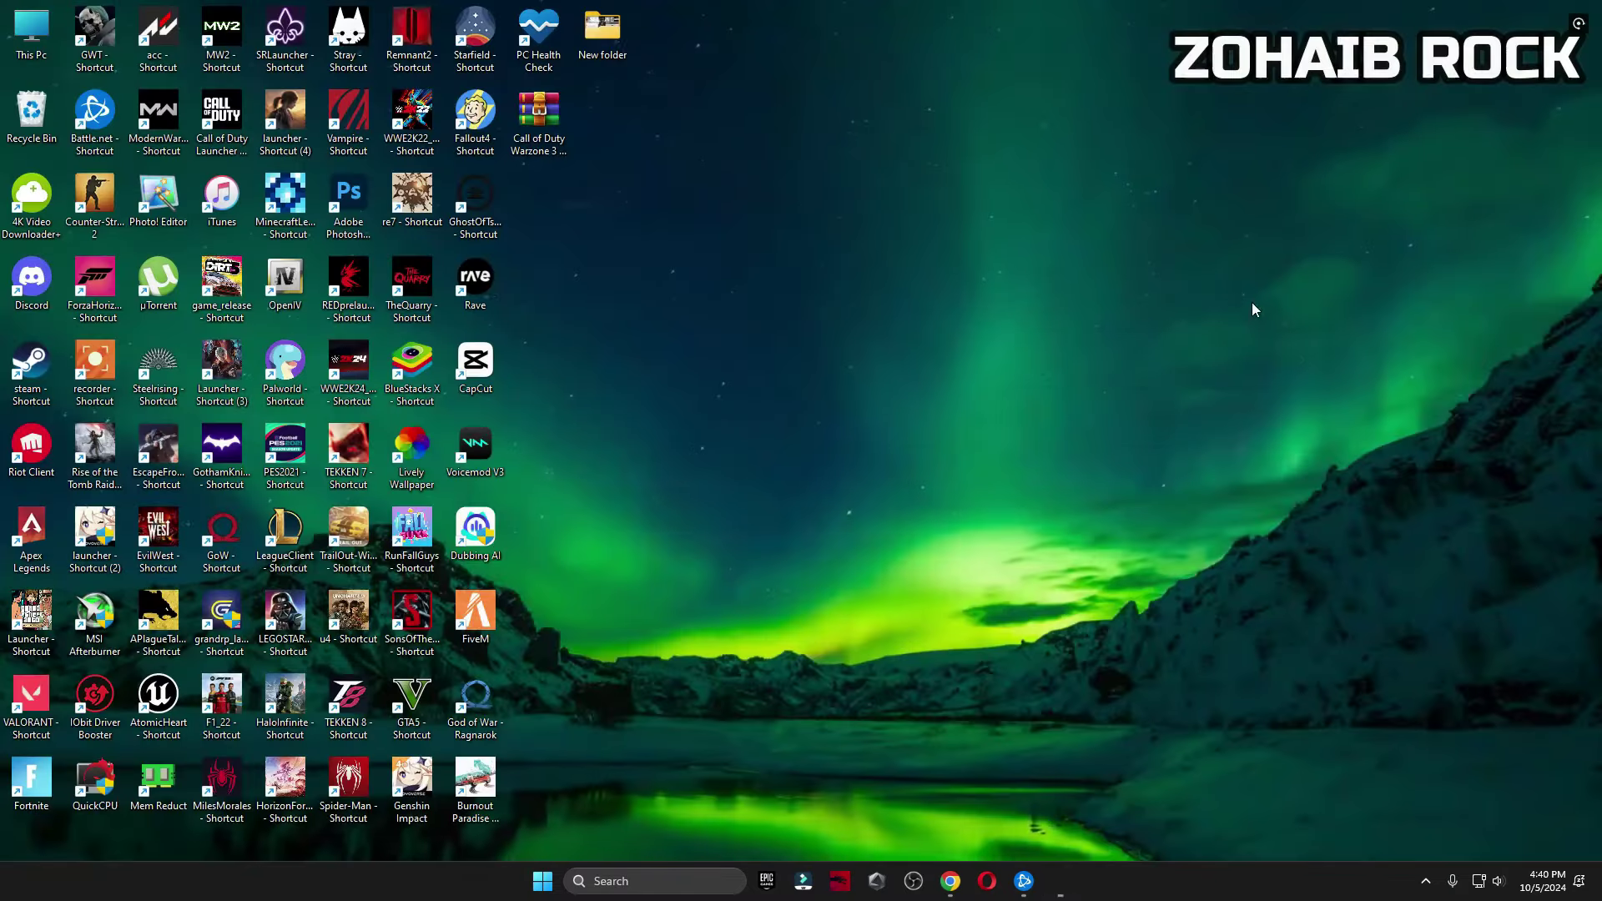
Open Computer Management for This PC and show Device Manager.
right_click(22, 81)
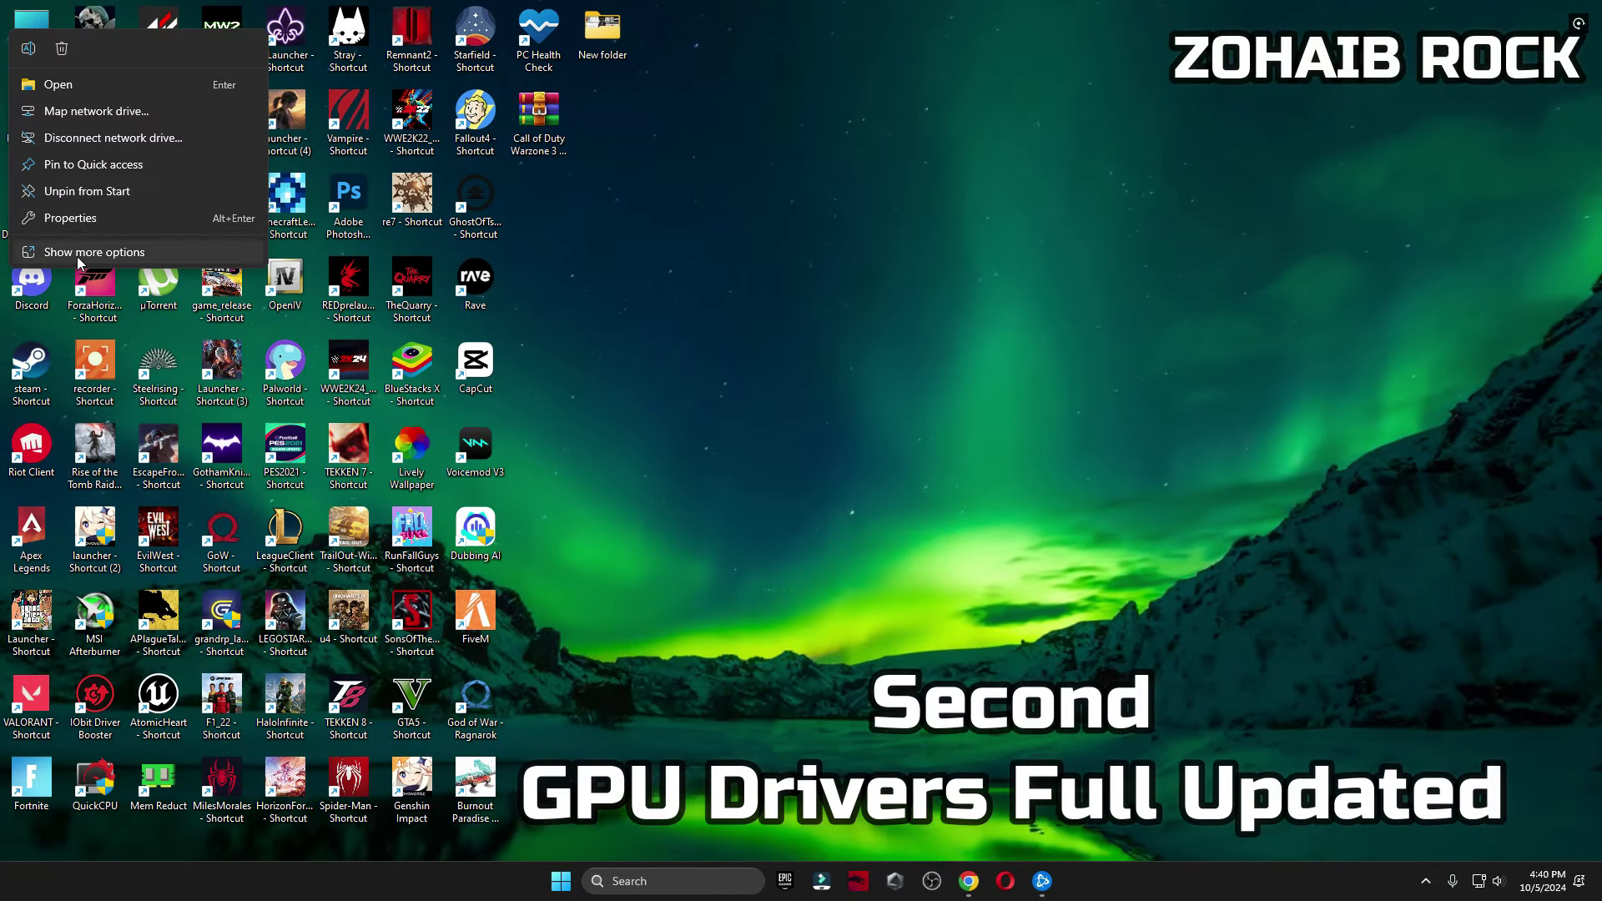
click(77, 254)
click(57, 80)
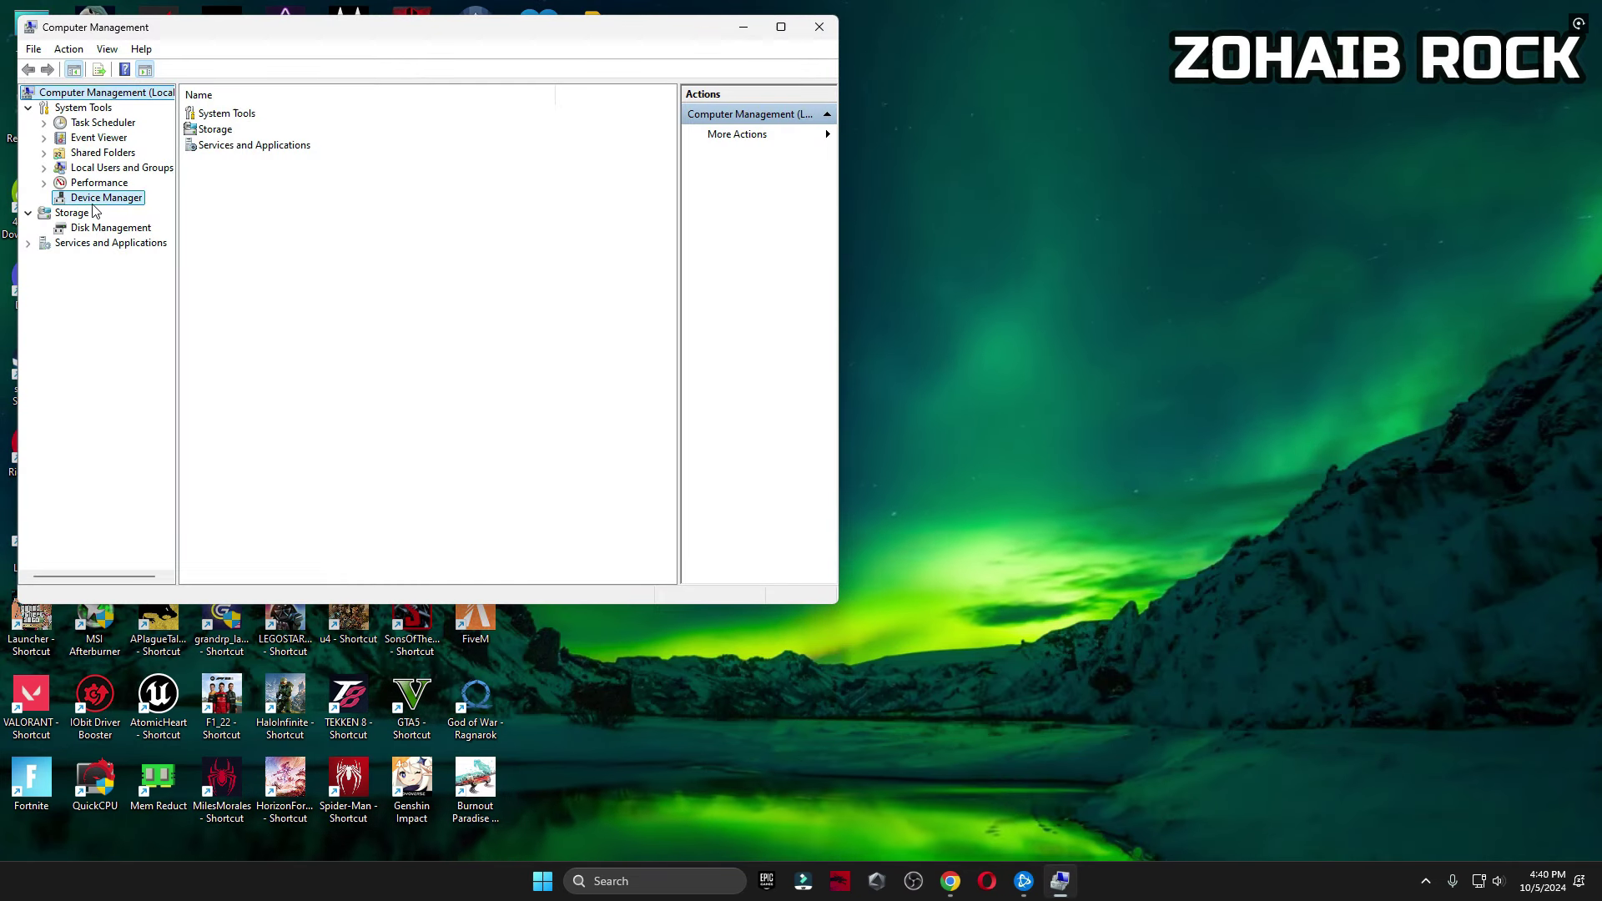
click(93, 203)
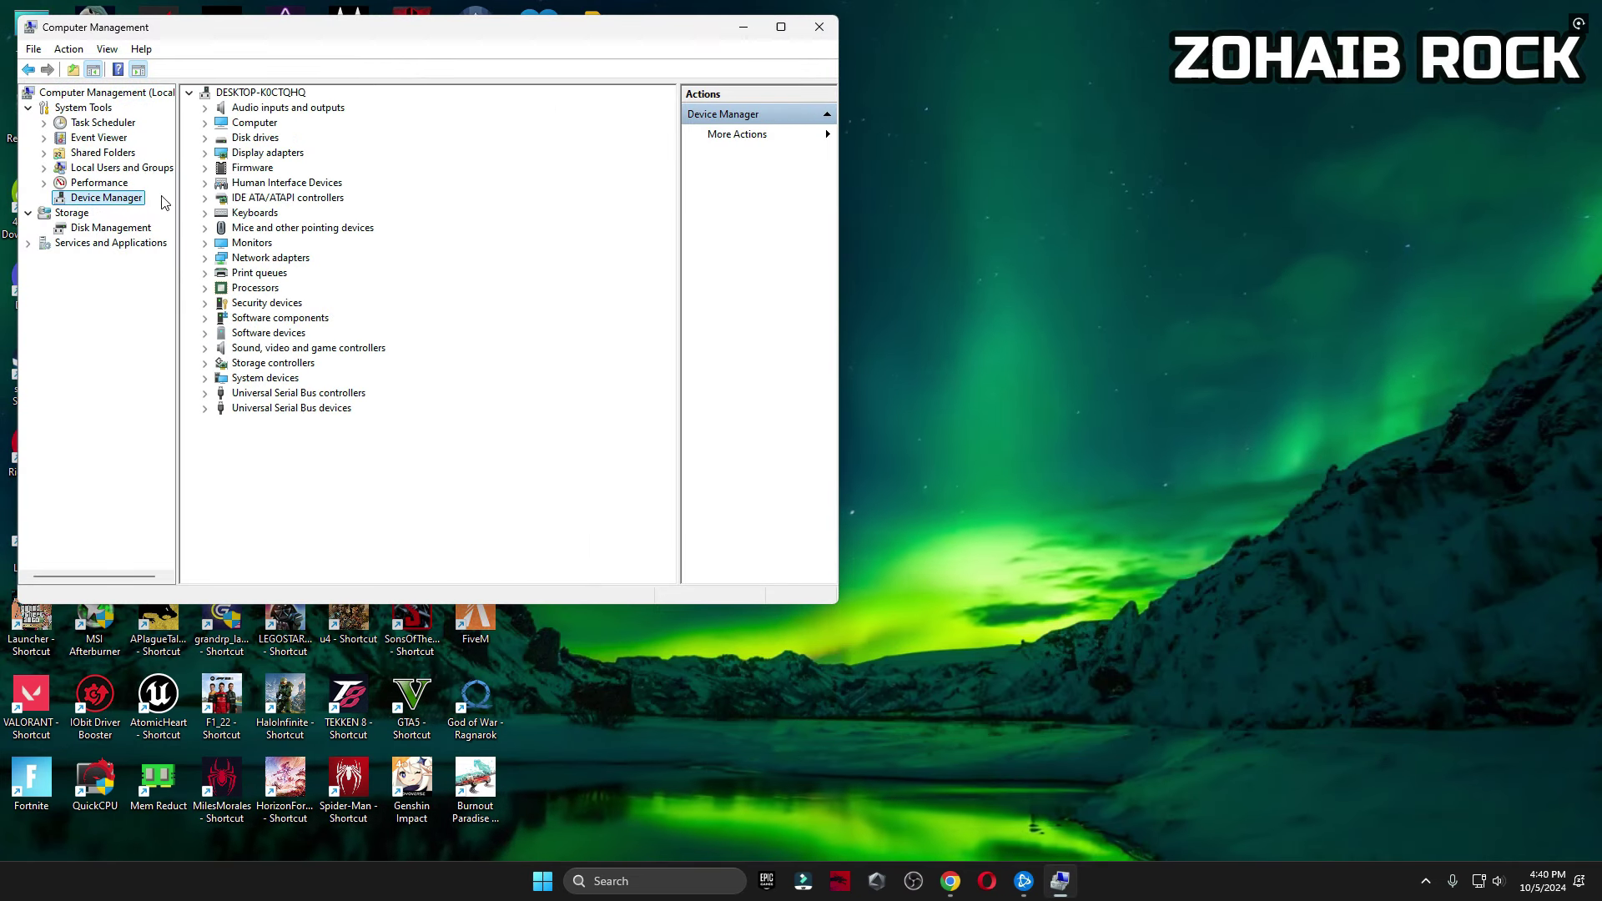
Search automatically for an updated driver for the NVIDIA GeForce RTX 3070 display adapter.
double_click(267, 152)
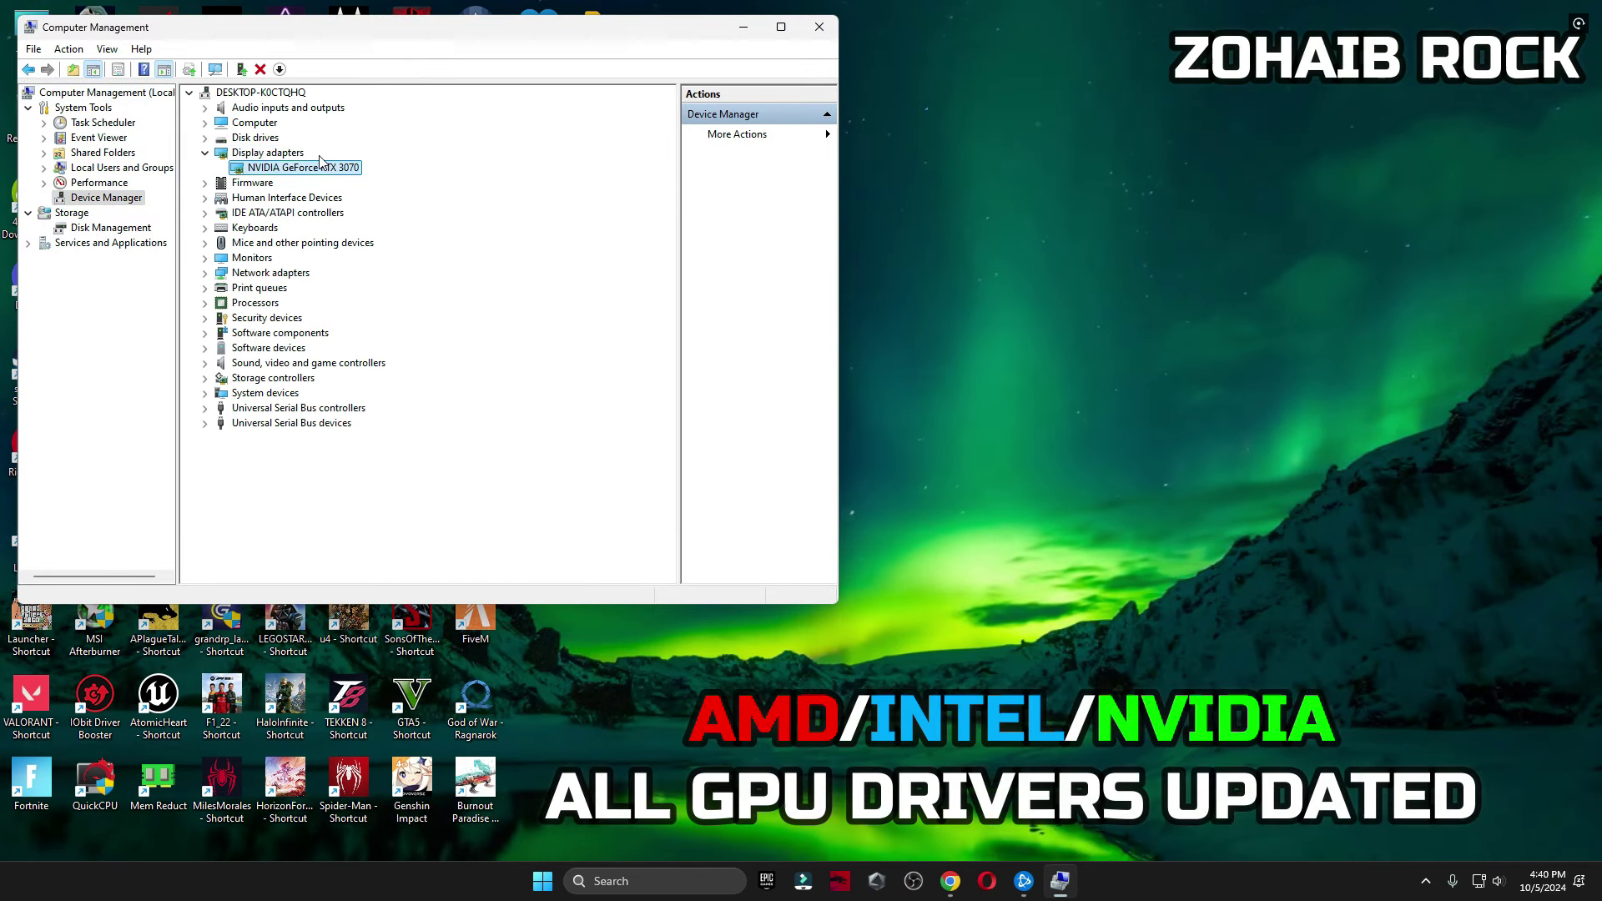
right_click(259, 168)
click(312, 177)
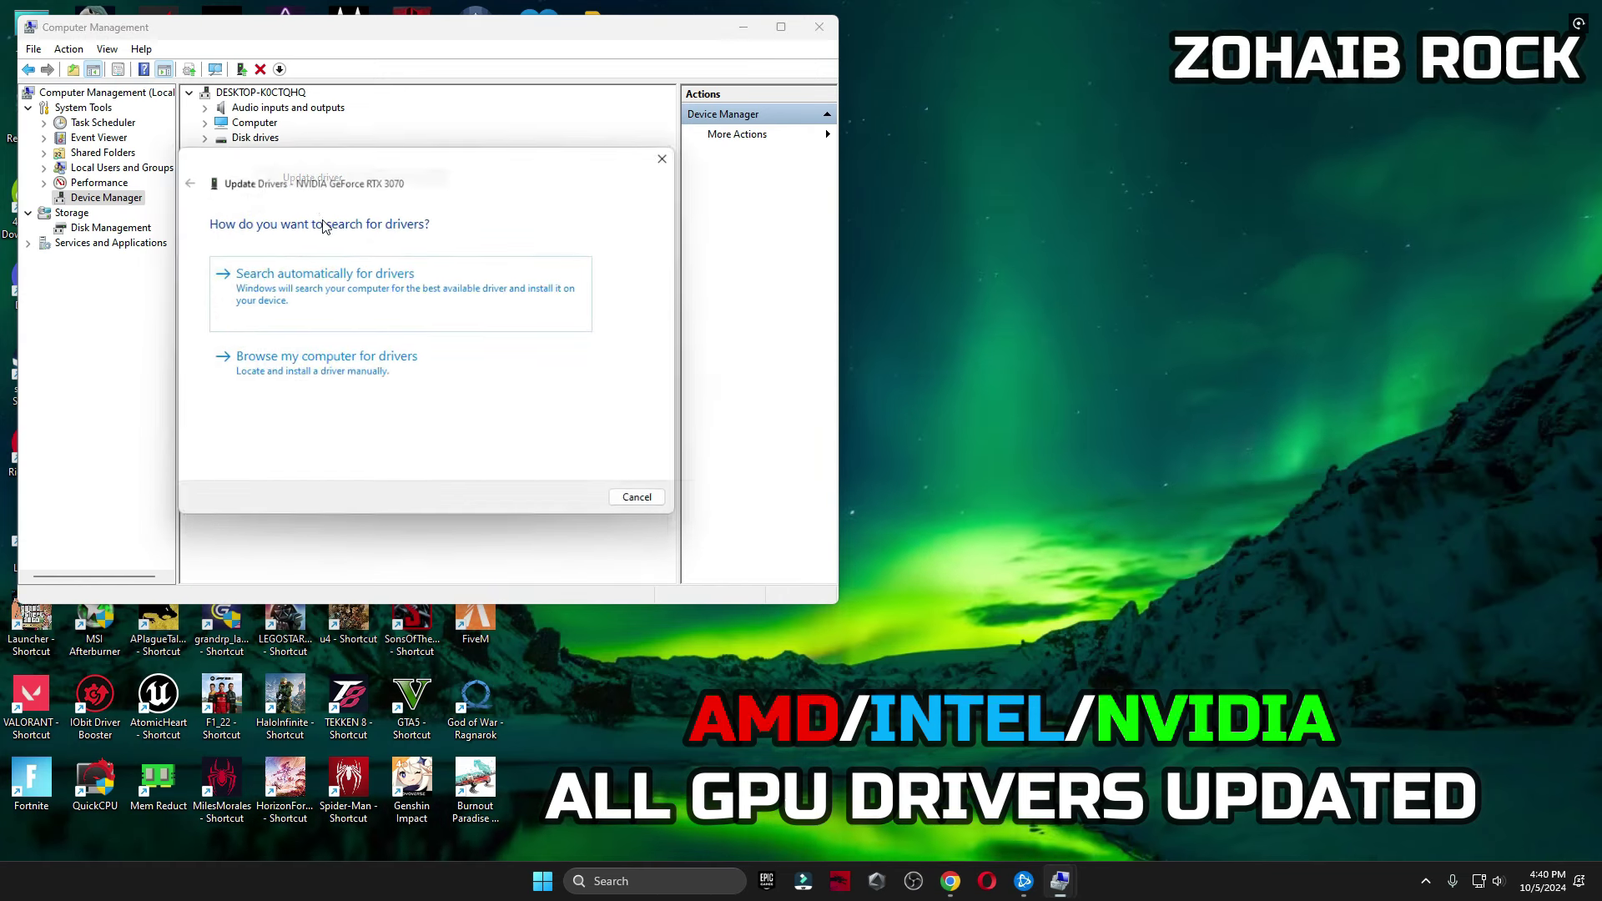
click(275, 271)
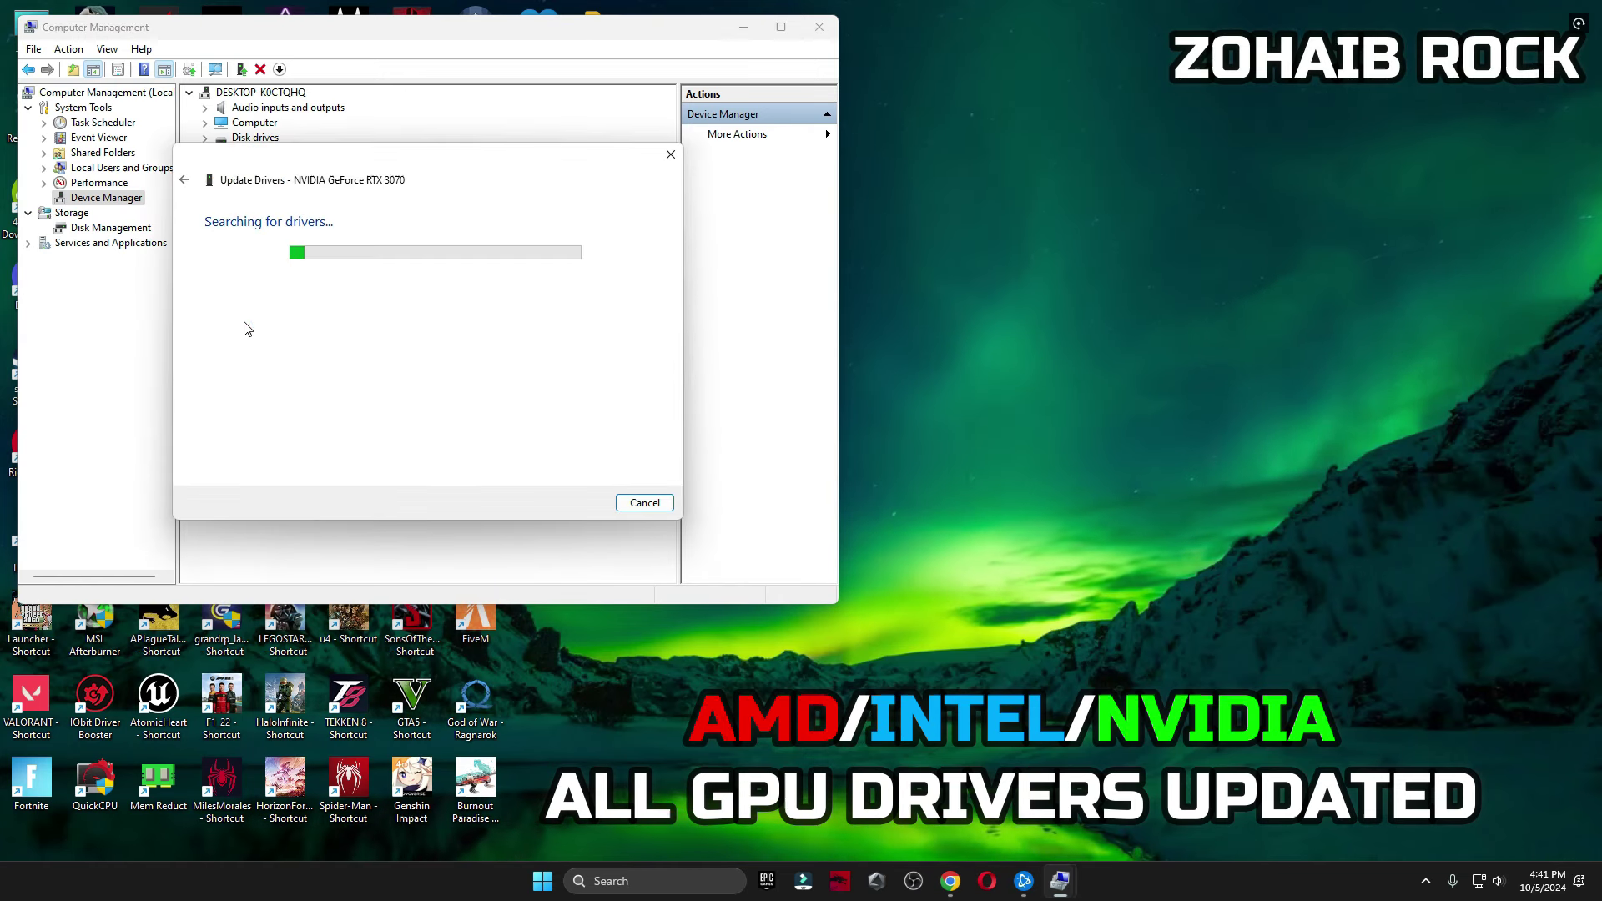
Open the NVIDIA app to check for GPU drivers, and close the driver update wizard and Computer Management.
click(702, 871)
text(NVIDIA)
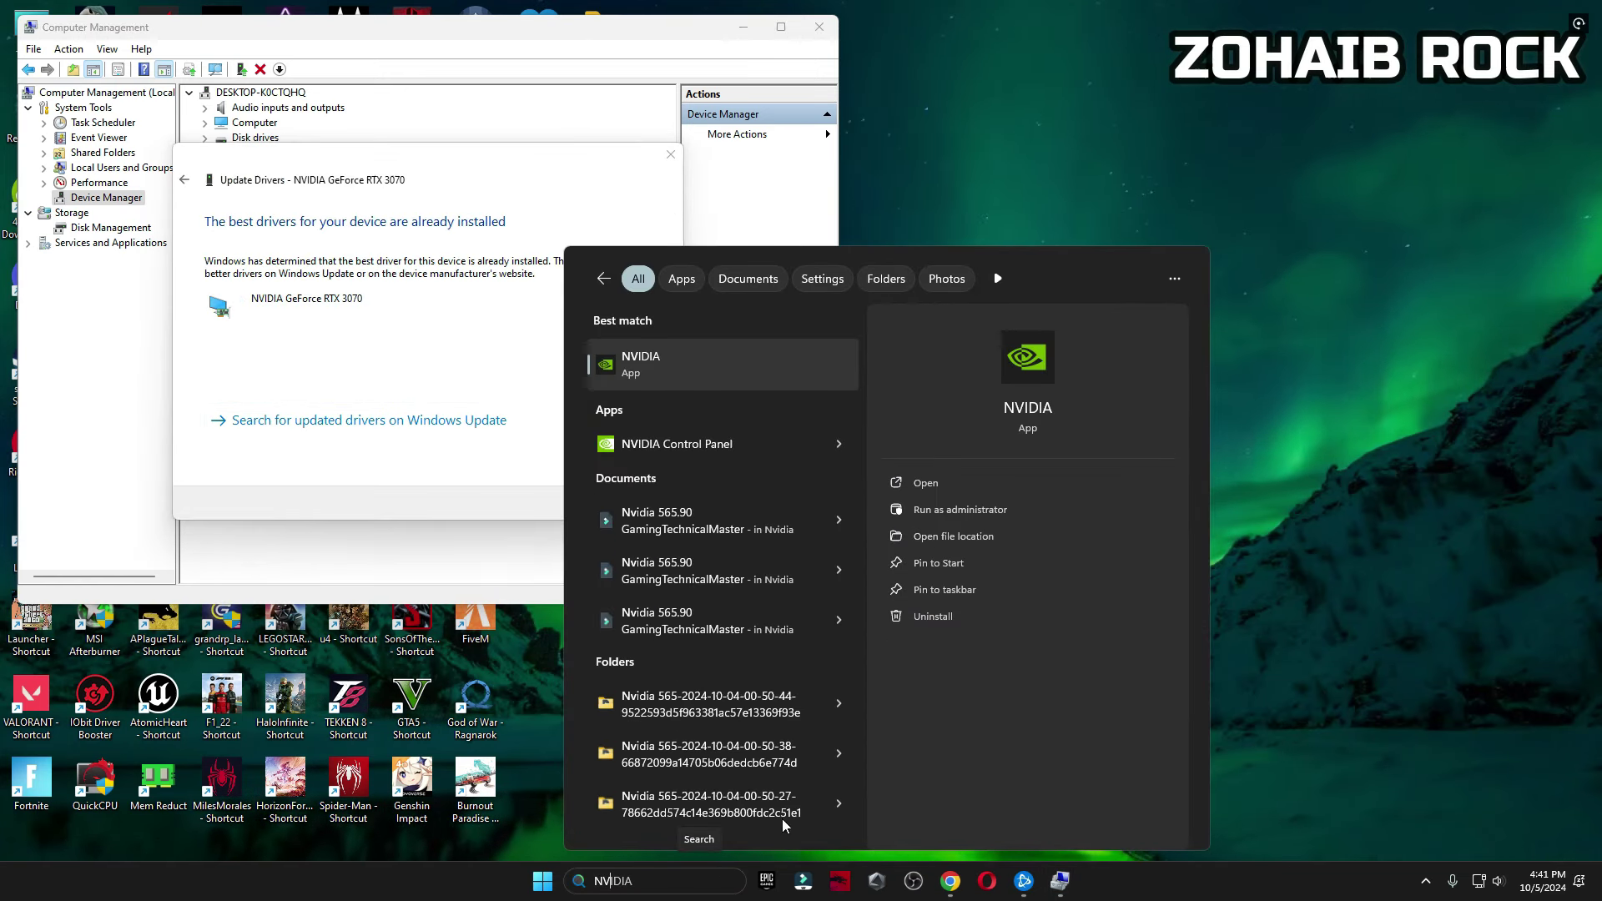
click(699, 364)
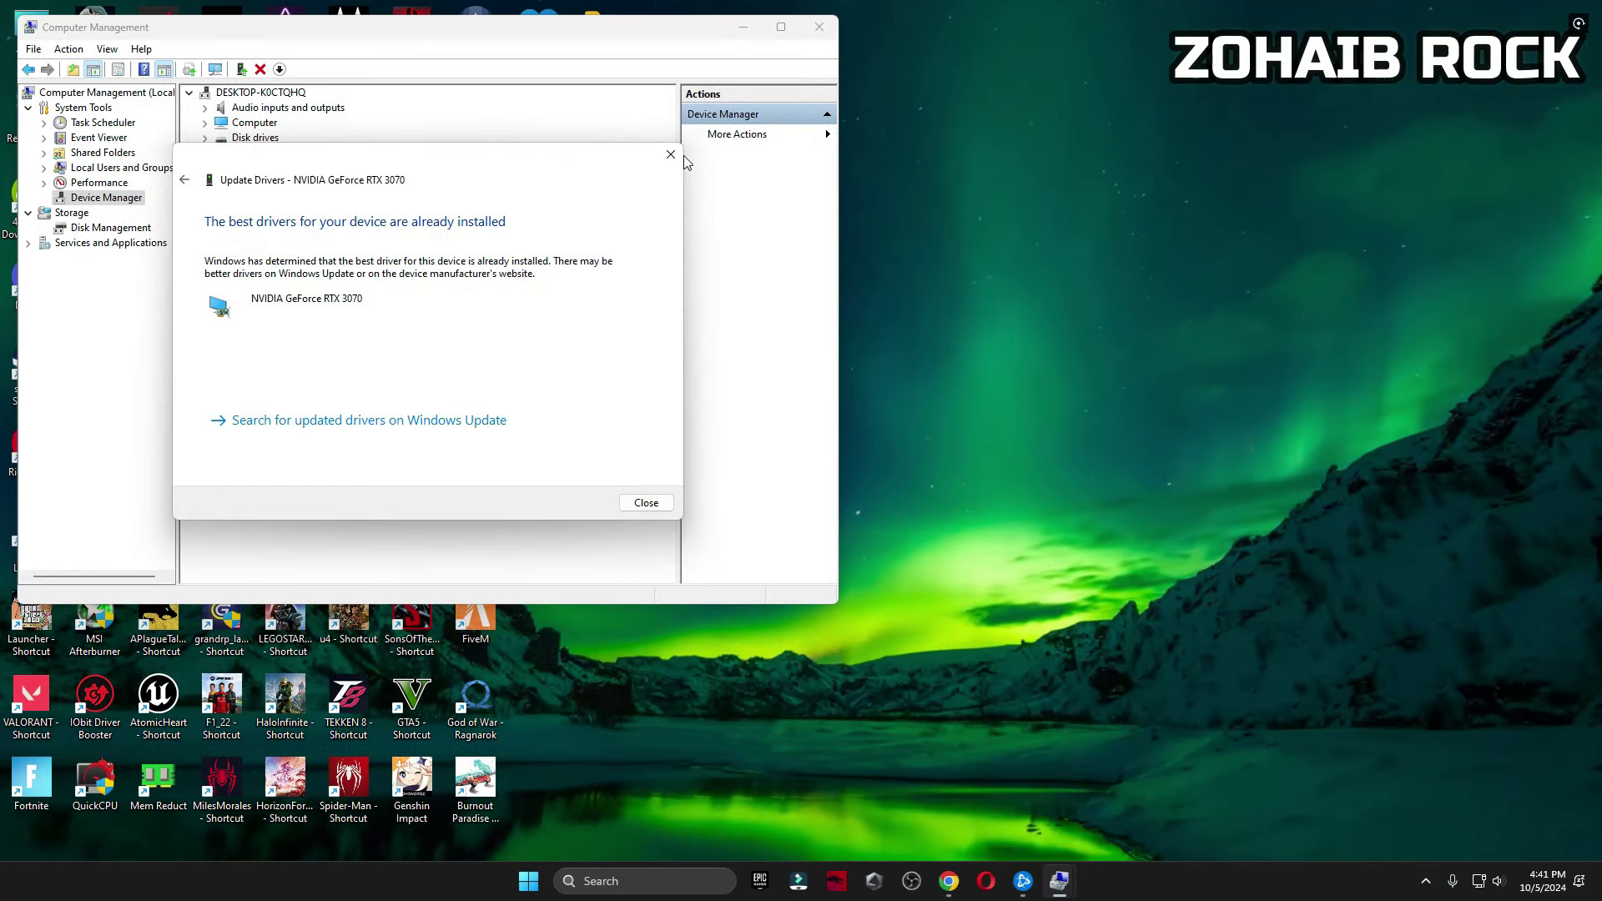
click(648, 500)
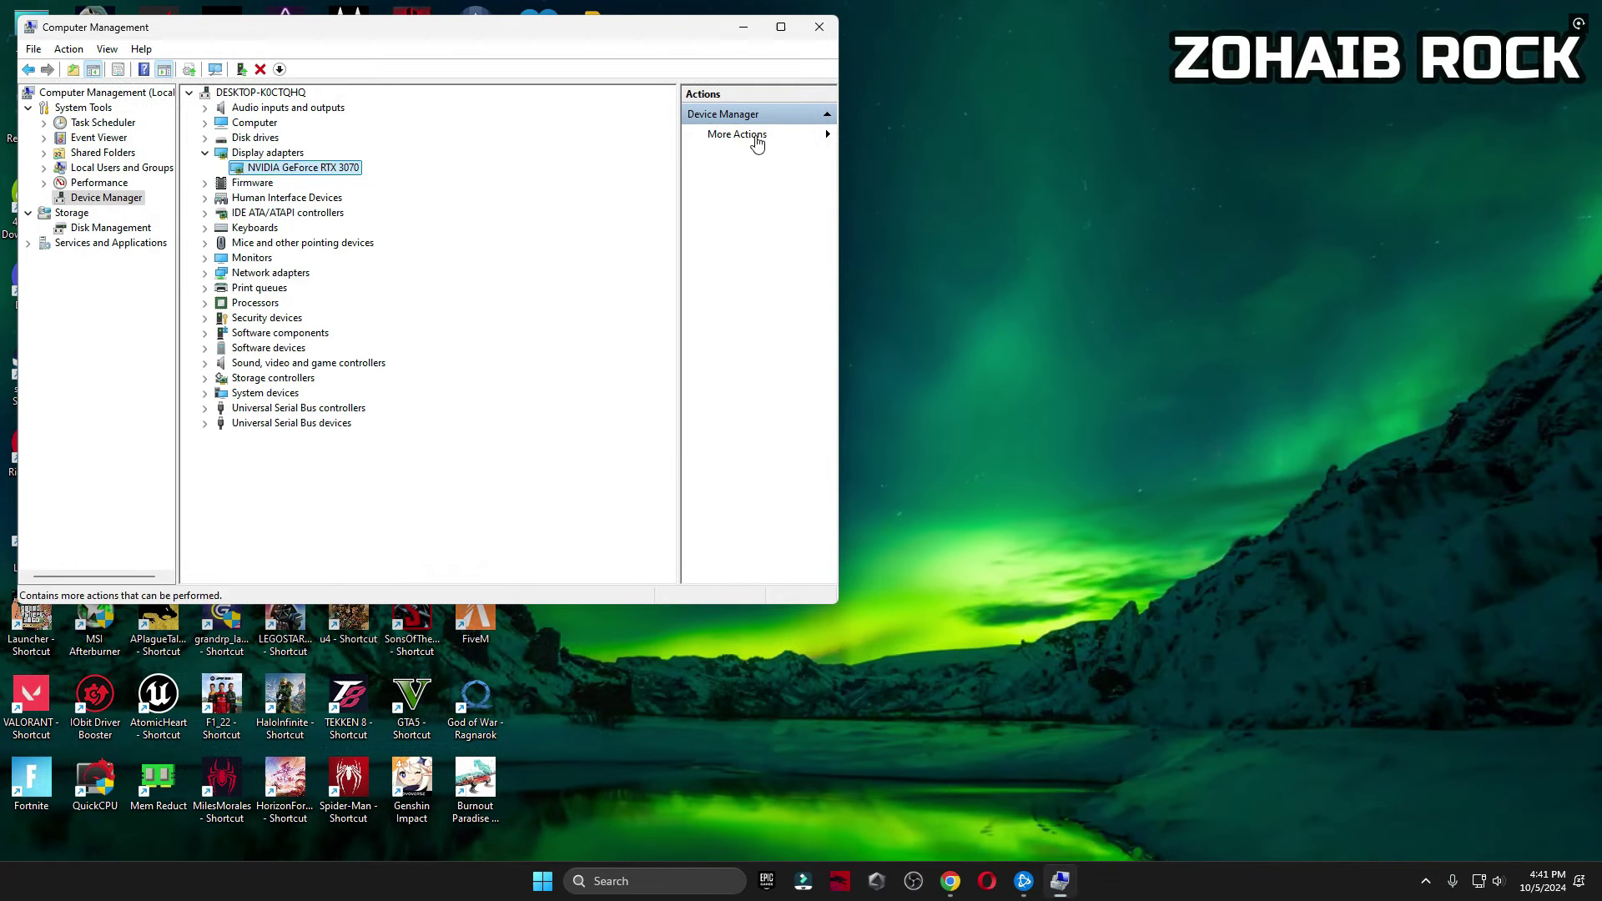
click(820, 27)
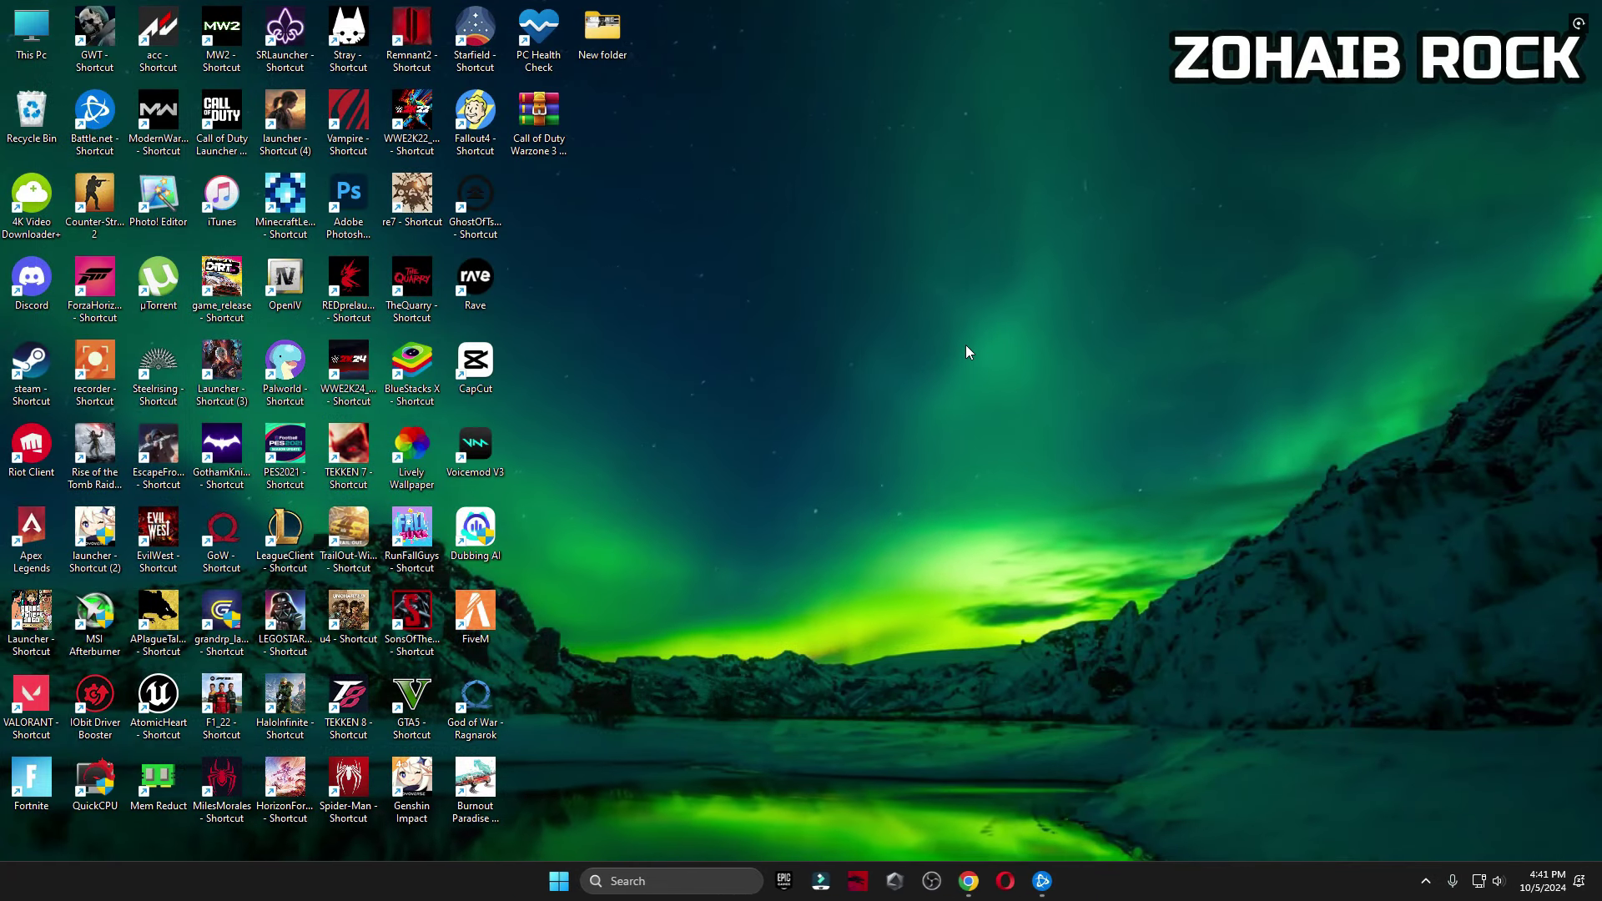
Go to the Call of Duty Launcher shortcut's file location and open the launcher application's compatibility properties.
right_click(217, 125)
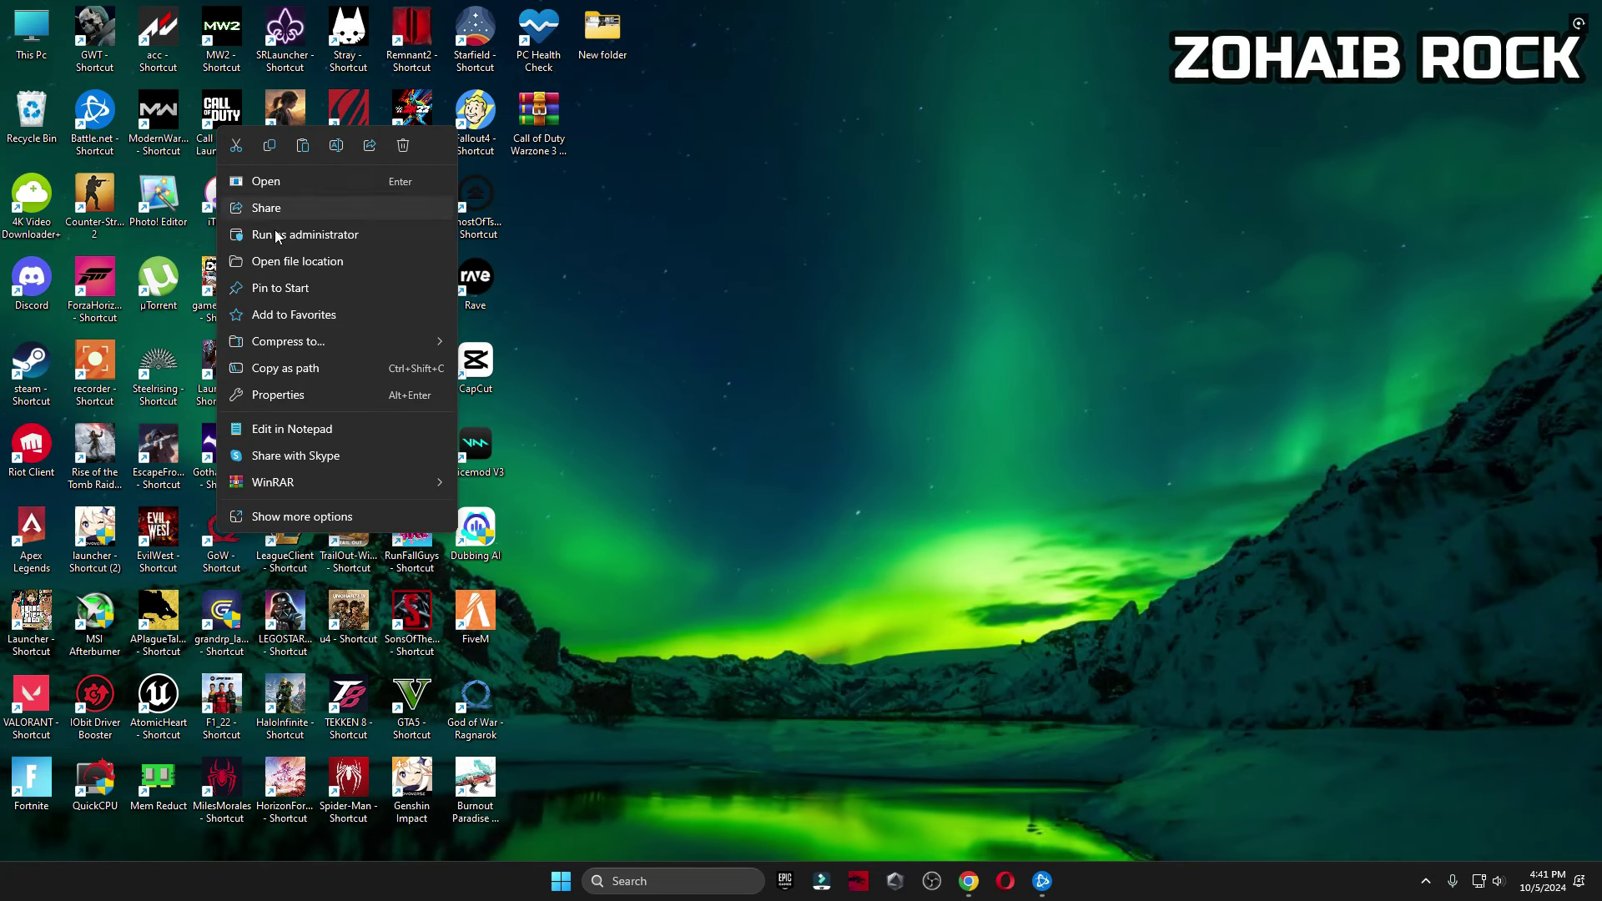
click(279, 260)
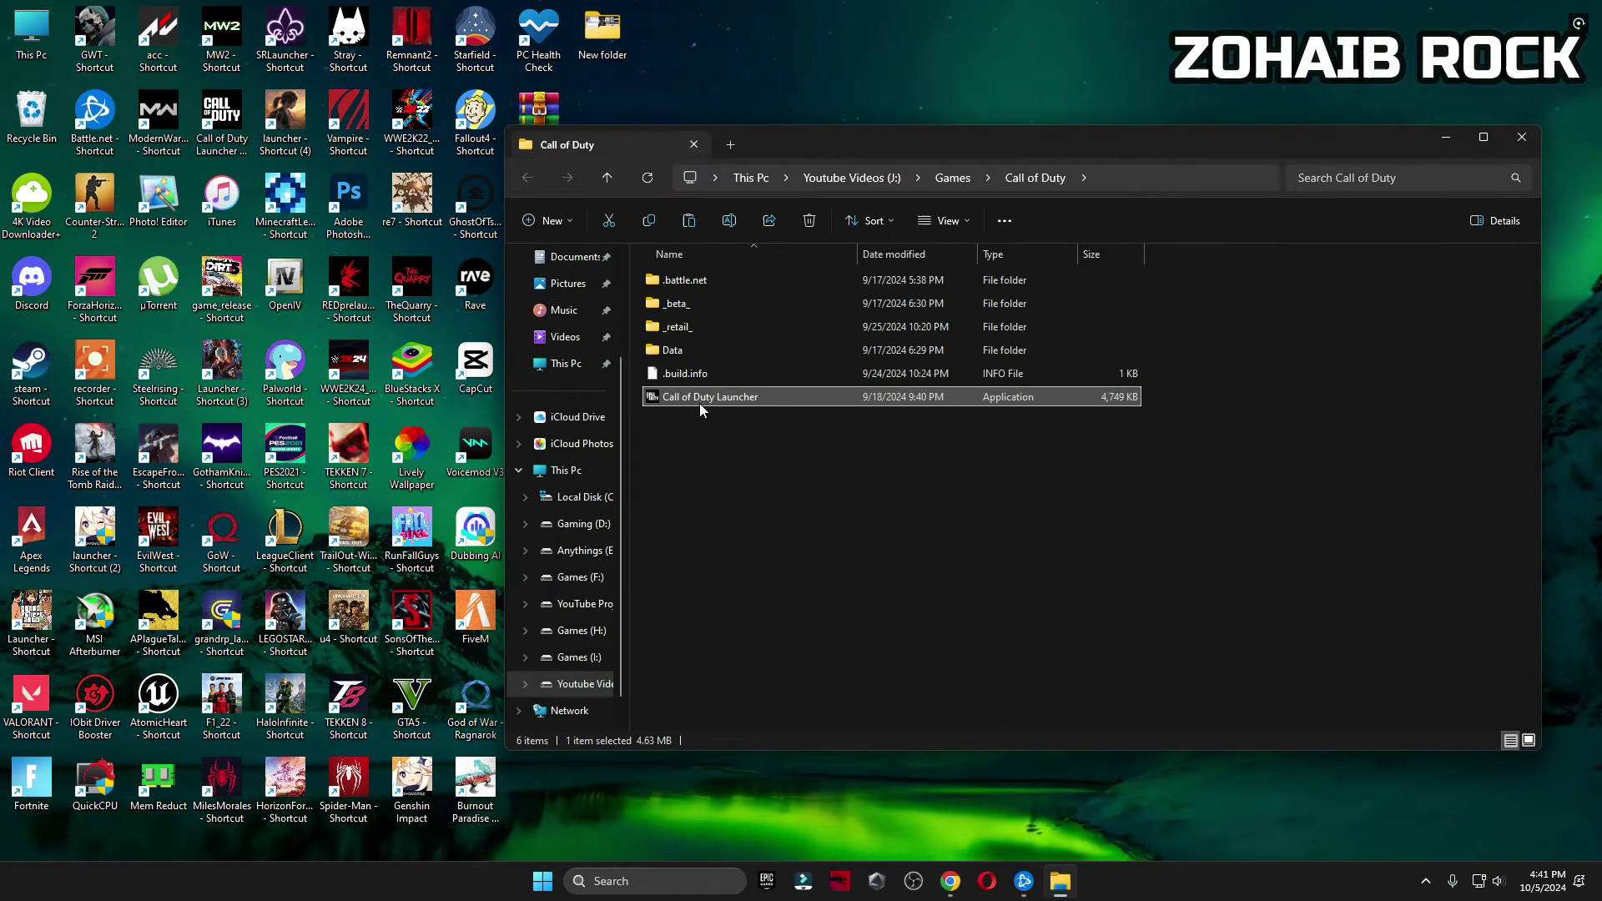
right_click(699, 403)
click(763, 769)
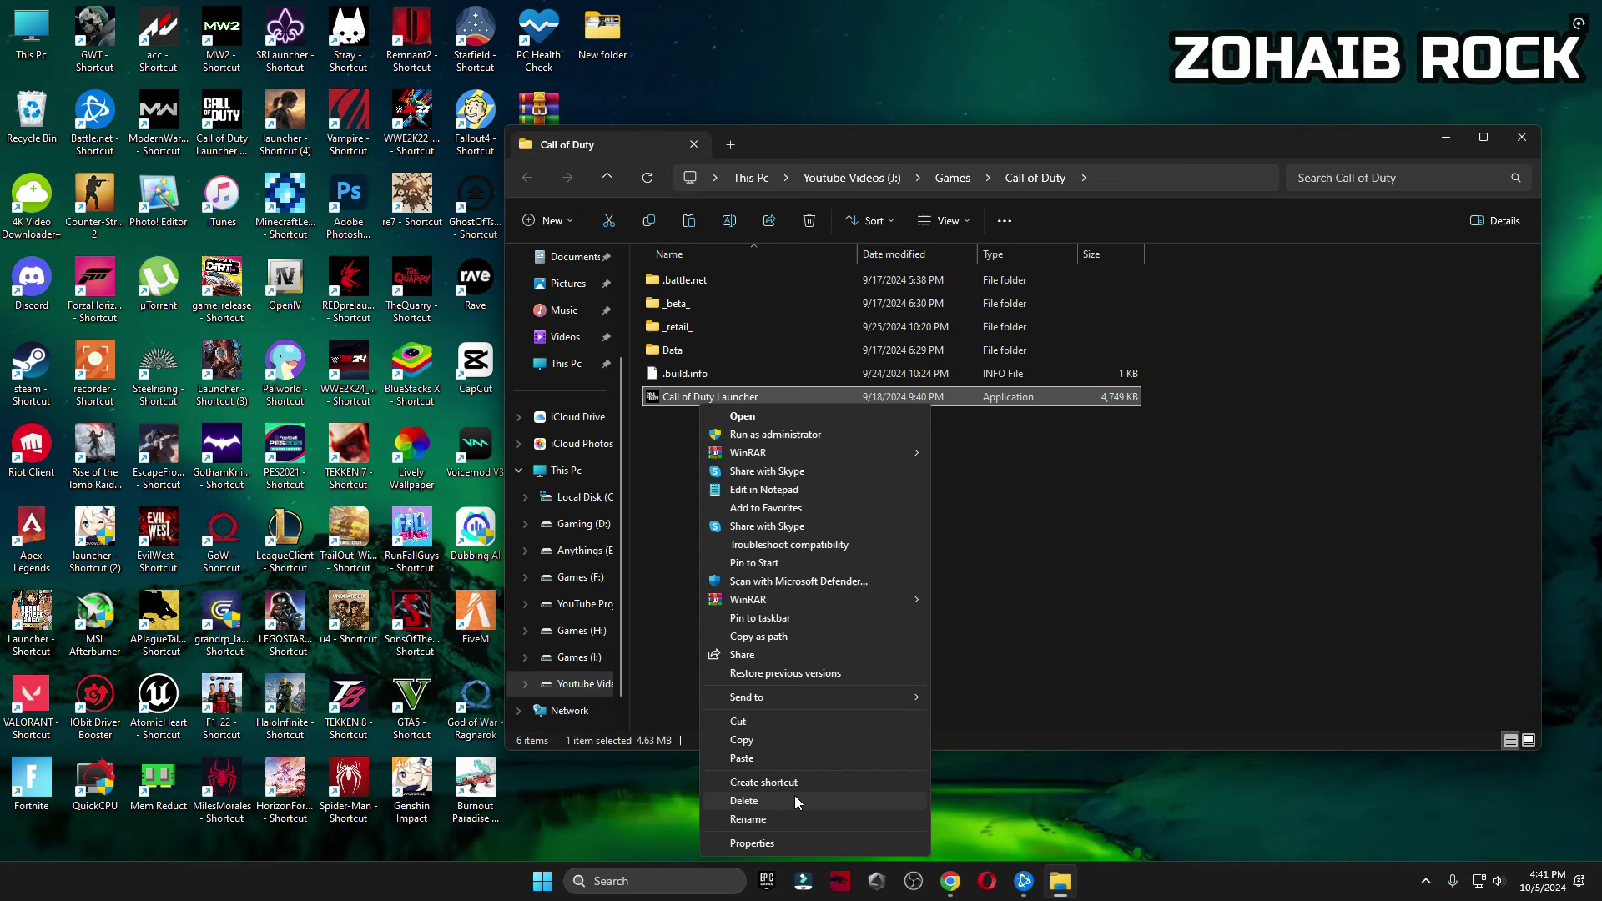
click(777, 843)
click(853, 430)
drag(834, 386, 884, 193)
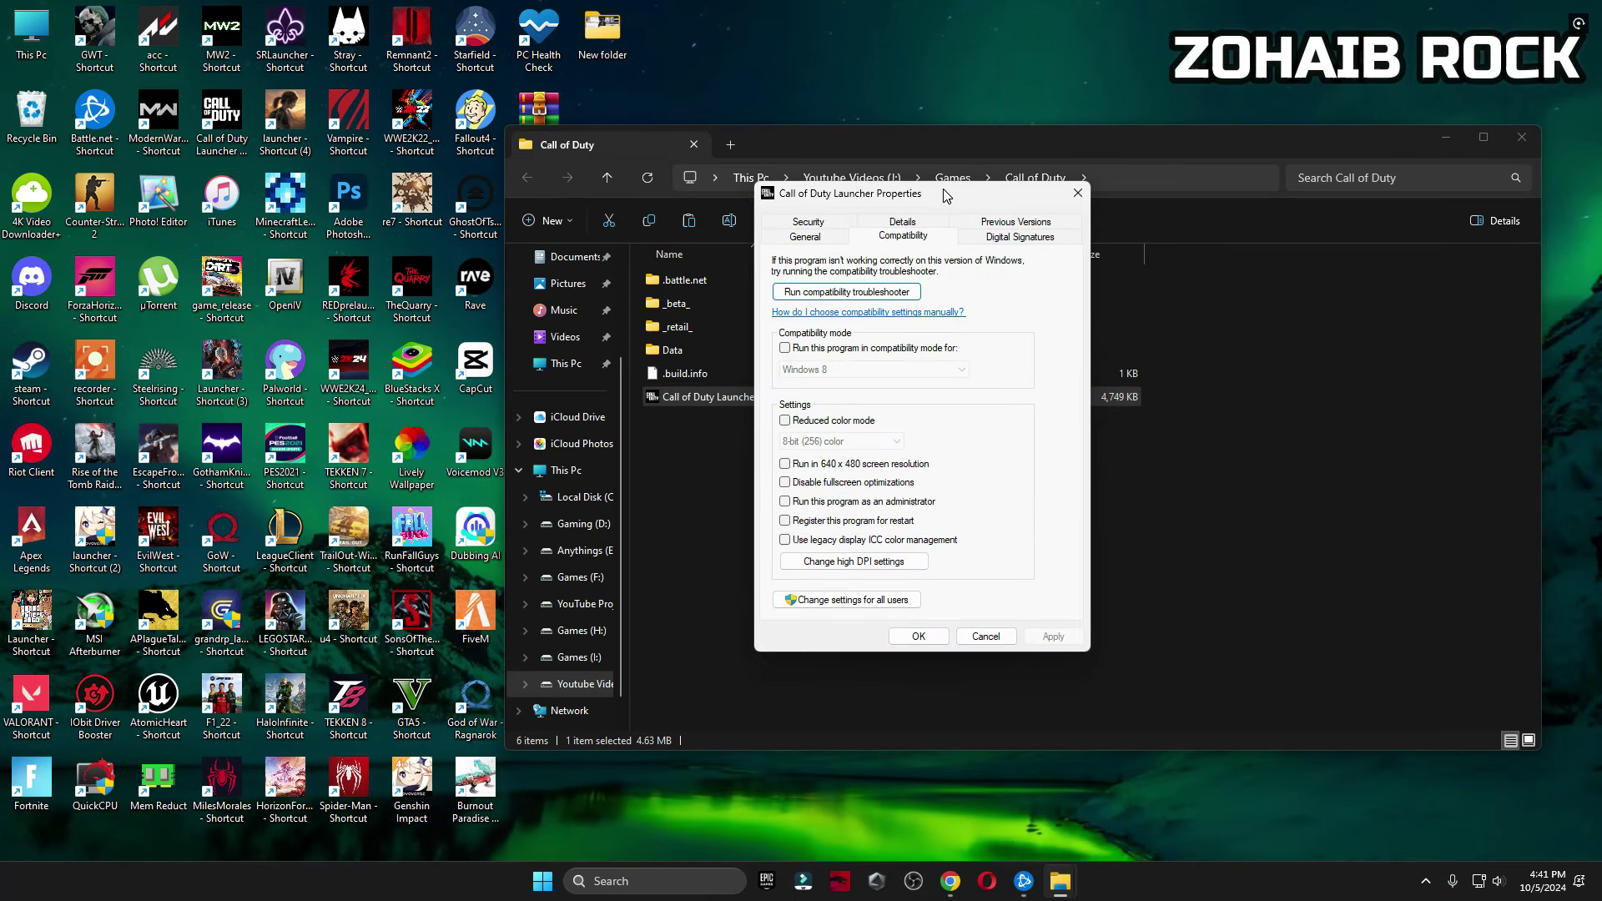
click(801, 464)
click(801, 501)
click(801, 520)
click(801, 540)
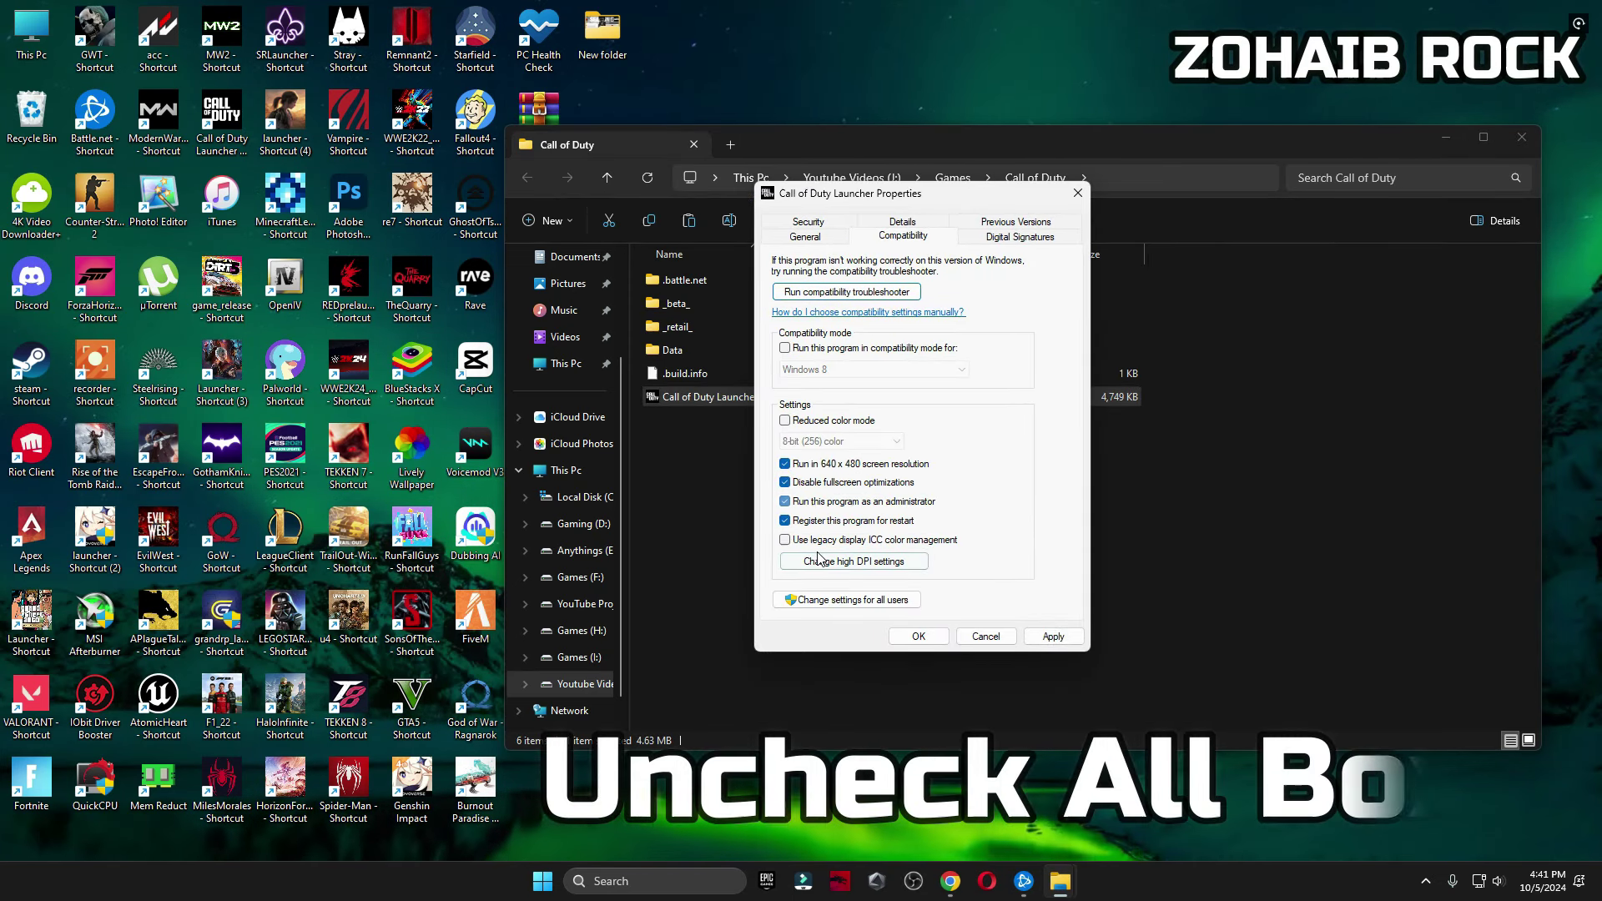
click(822, 482)
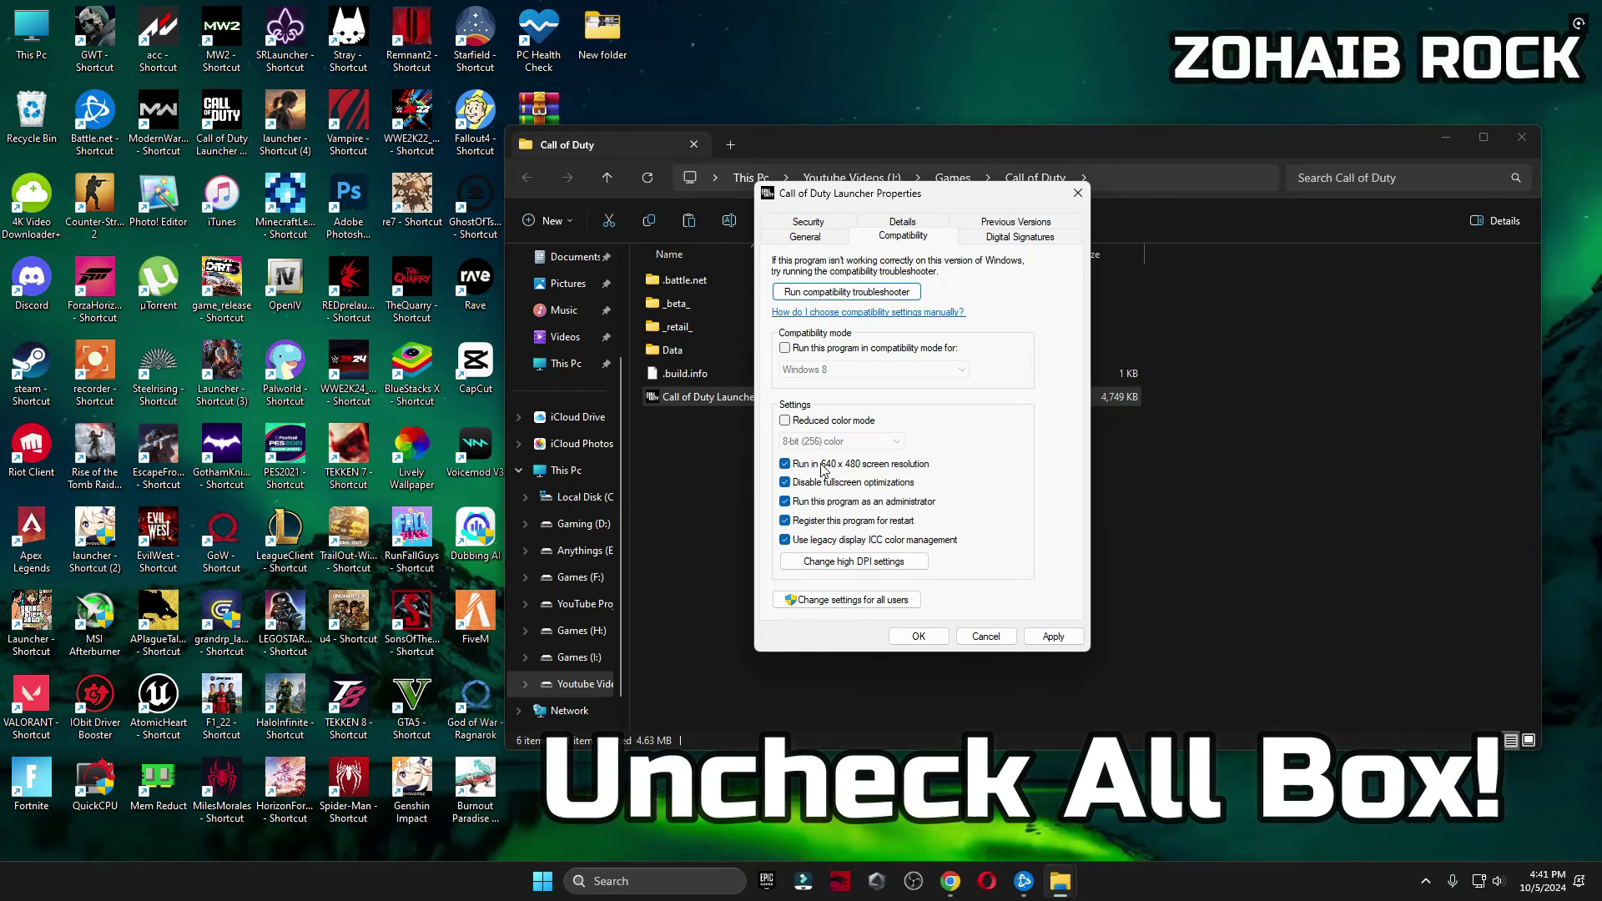
click(834, 521)
Override the launcher's high DPI scaling behavior with scaling performed by Application, apply the properties and close the game folder.
click(853, 561)
click(832, 515)
click(922, 538)
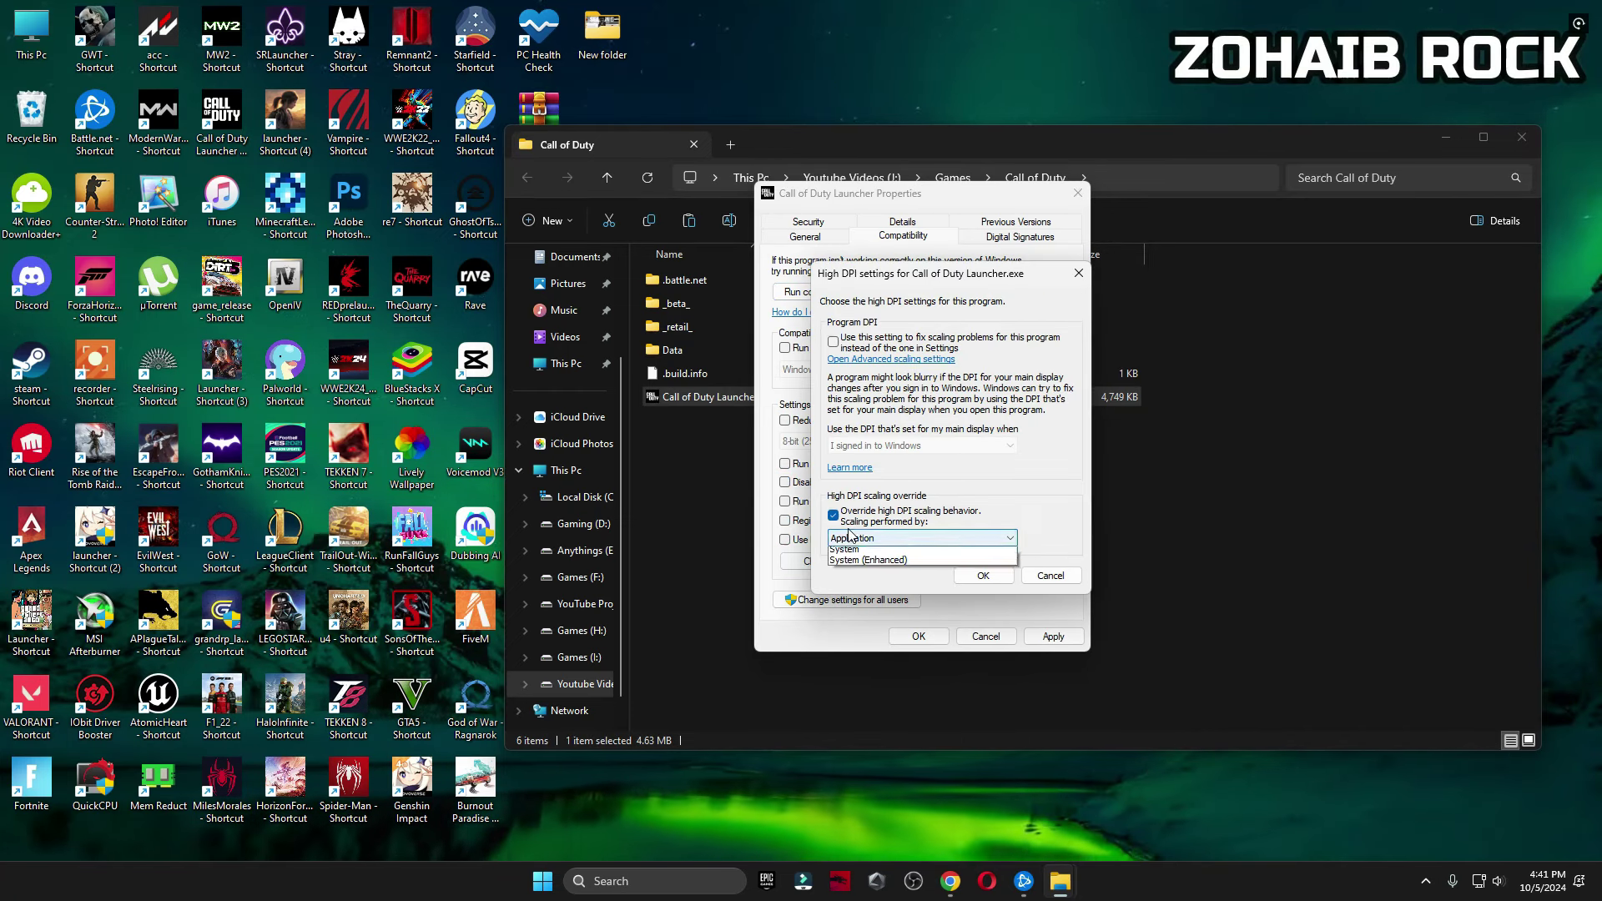
click(849, 538)
click(860, 538)
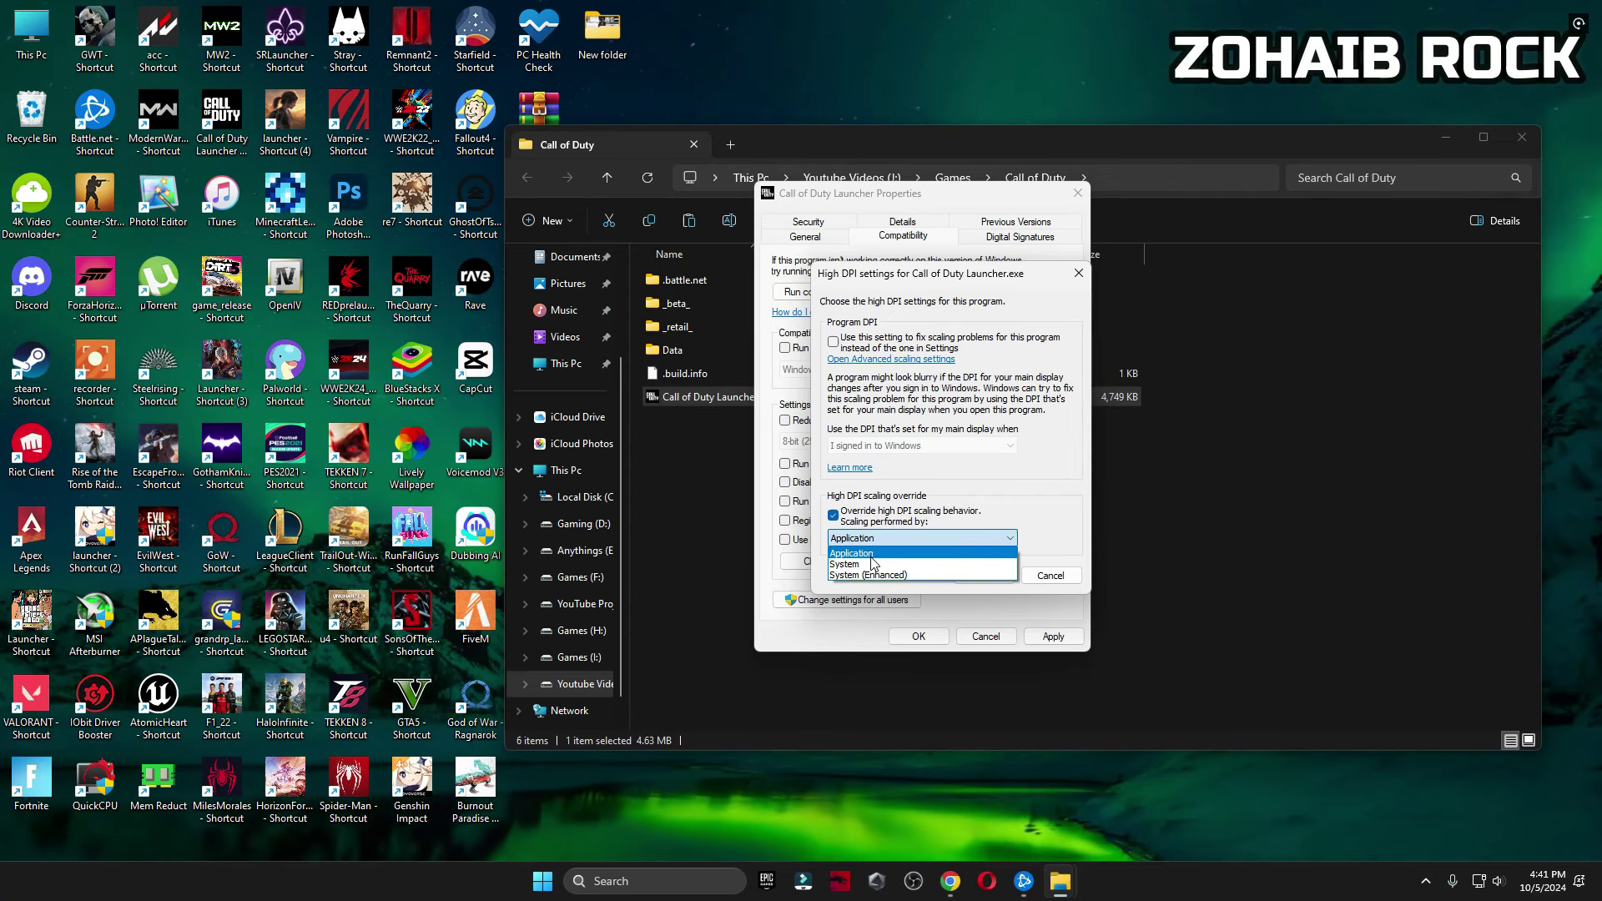
click(875, 553)
click(985, 575)
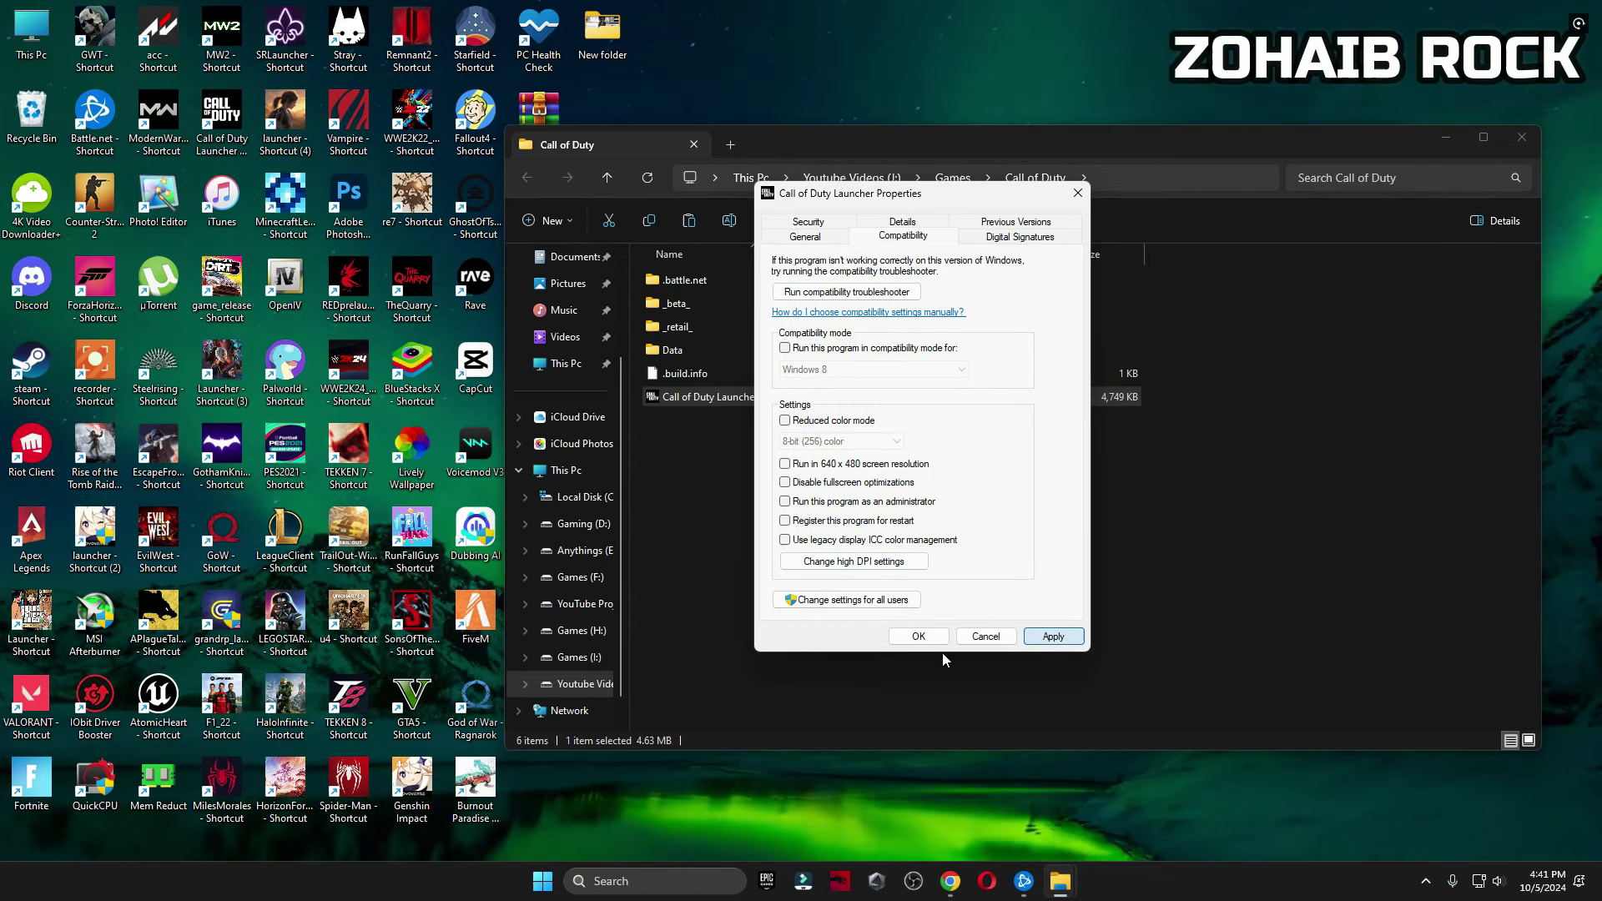
click(918, 636)
click(1522, 137)
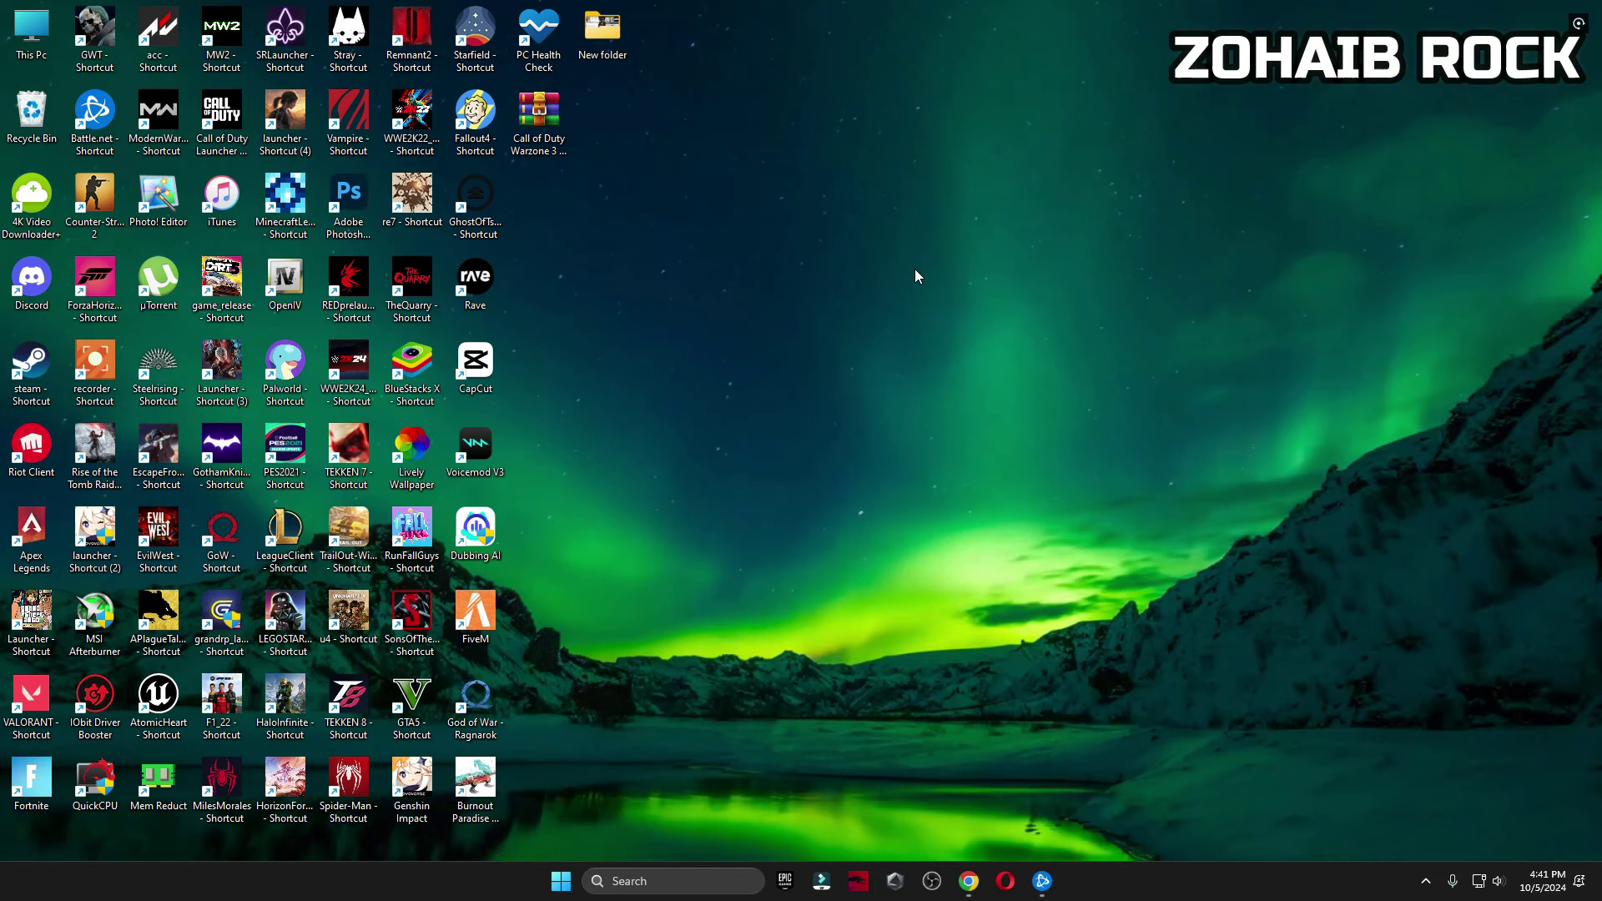
Open the user's temporary files folder by running %temp% from the Run dialog.
click(690, 881)
text(Run)
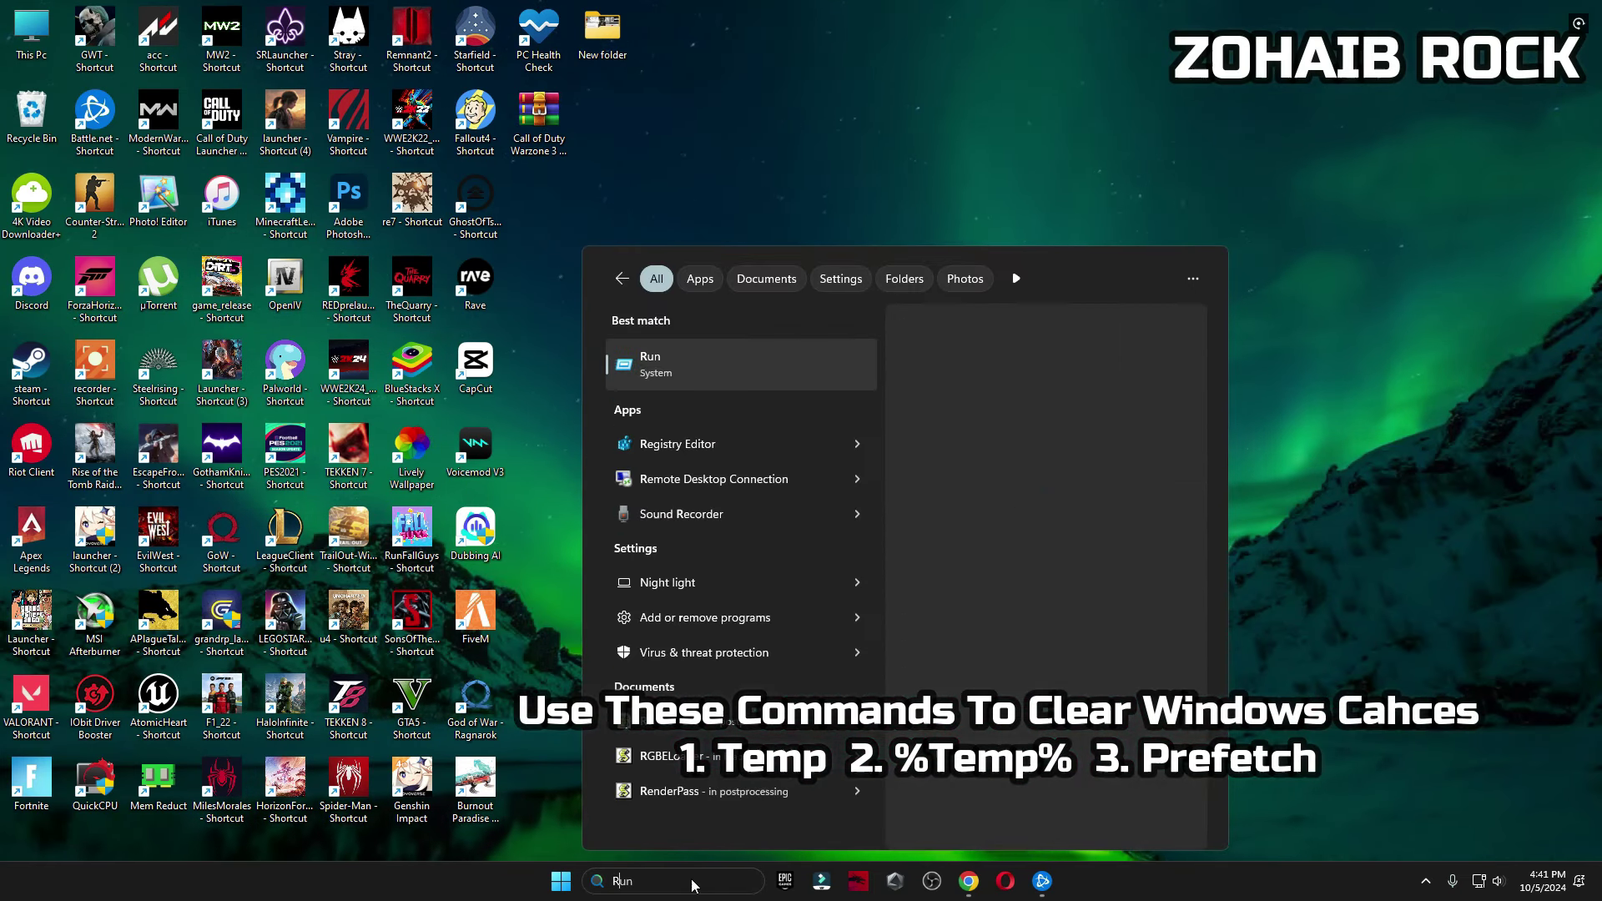
click(688, 363)
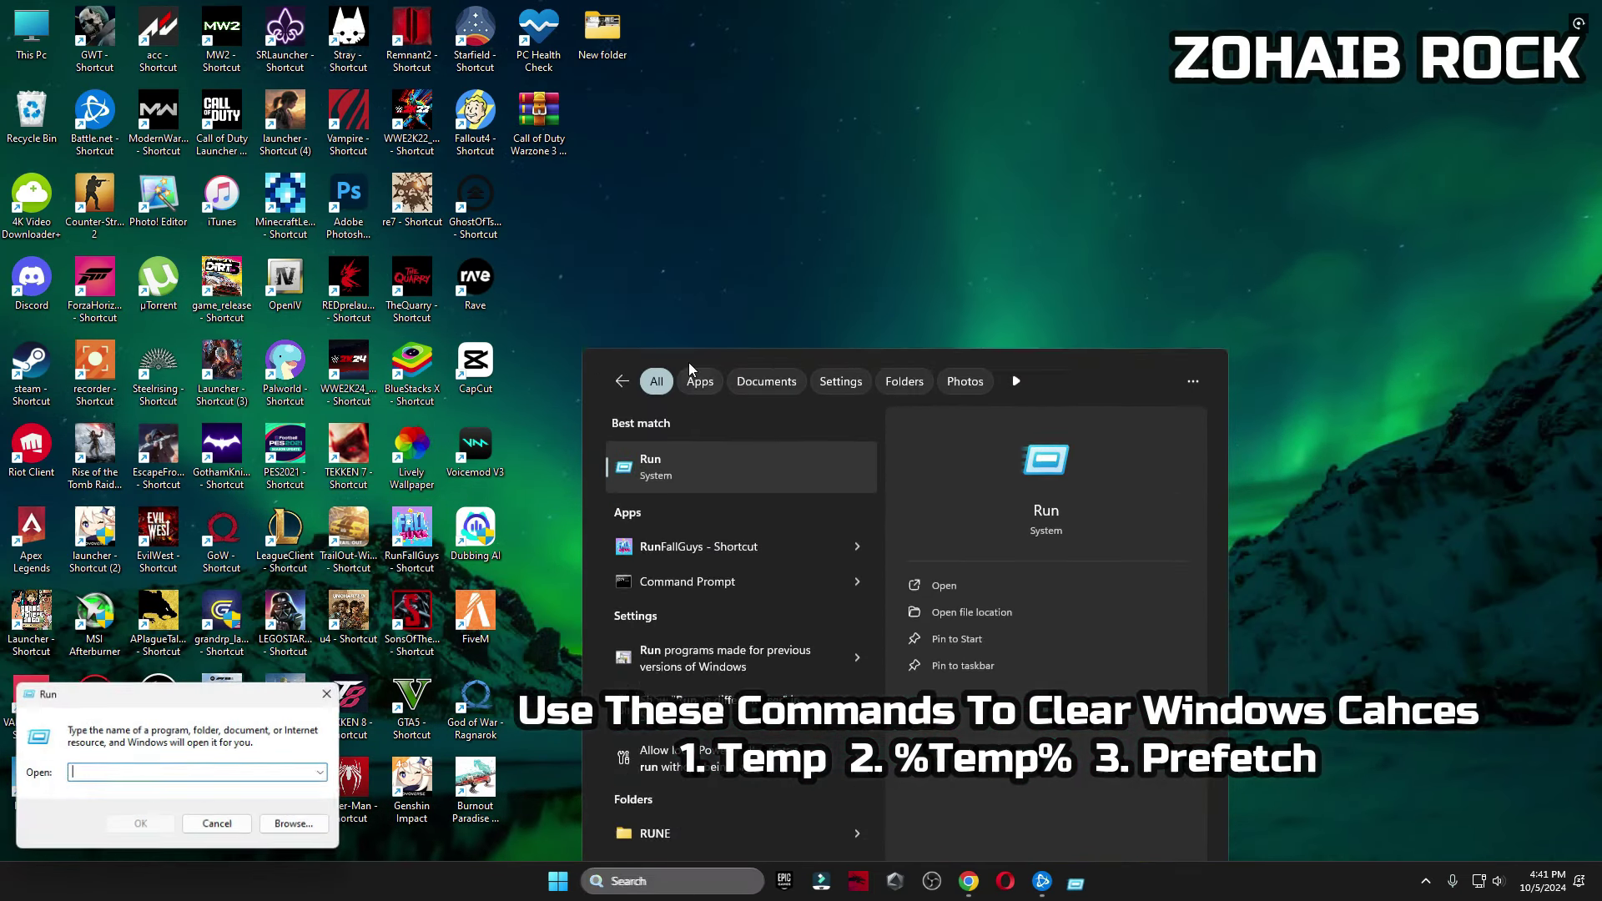
drag(258, 688, 978, 292)
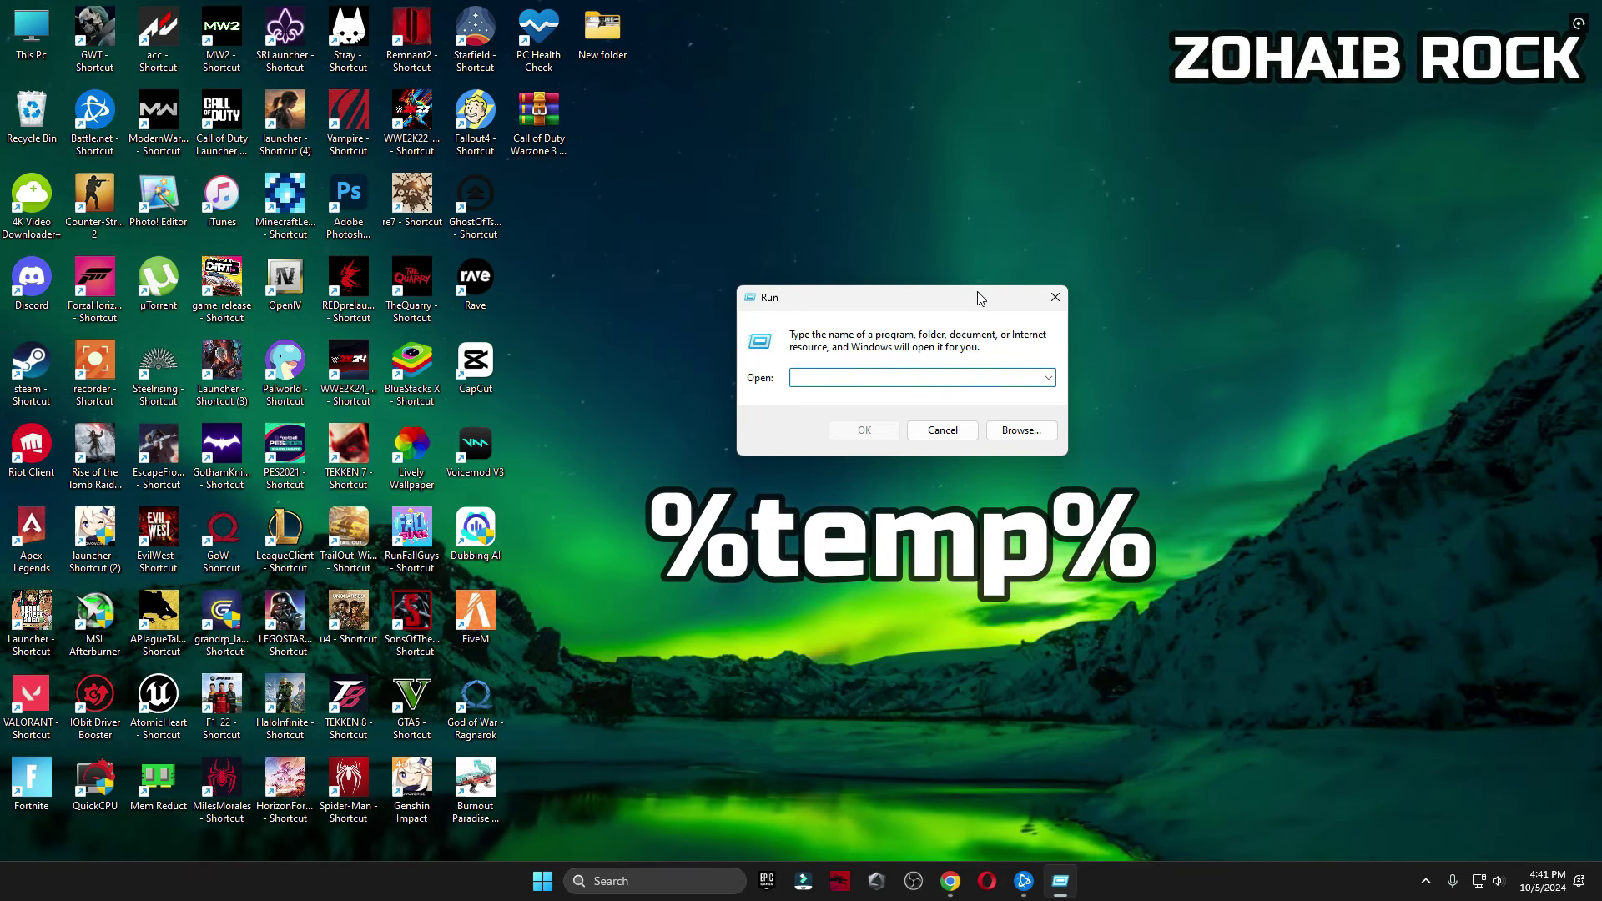
text(%TEP)
key(BackSpace)
text(TE)
click(868, 425)
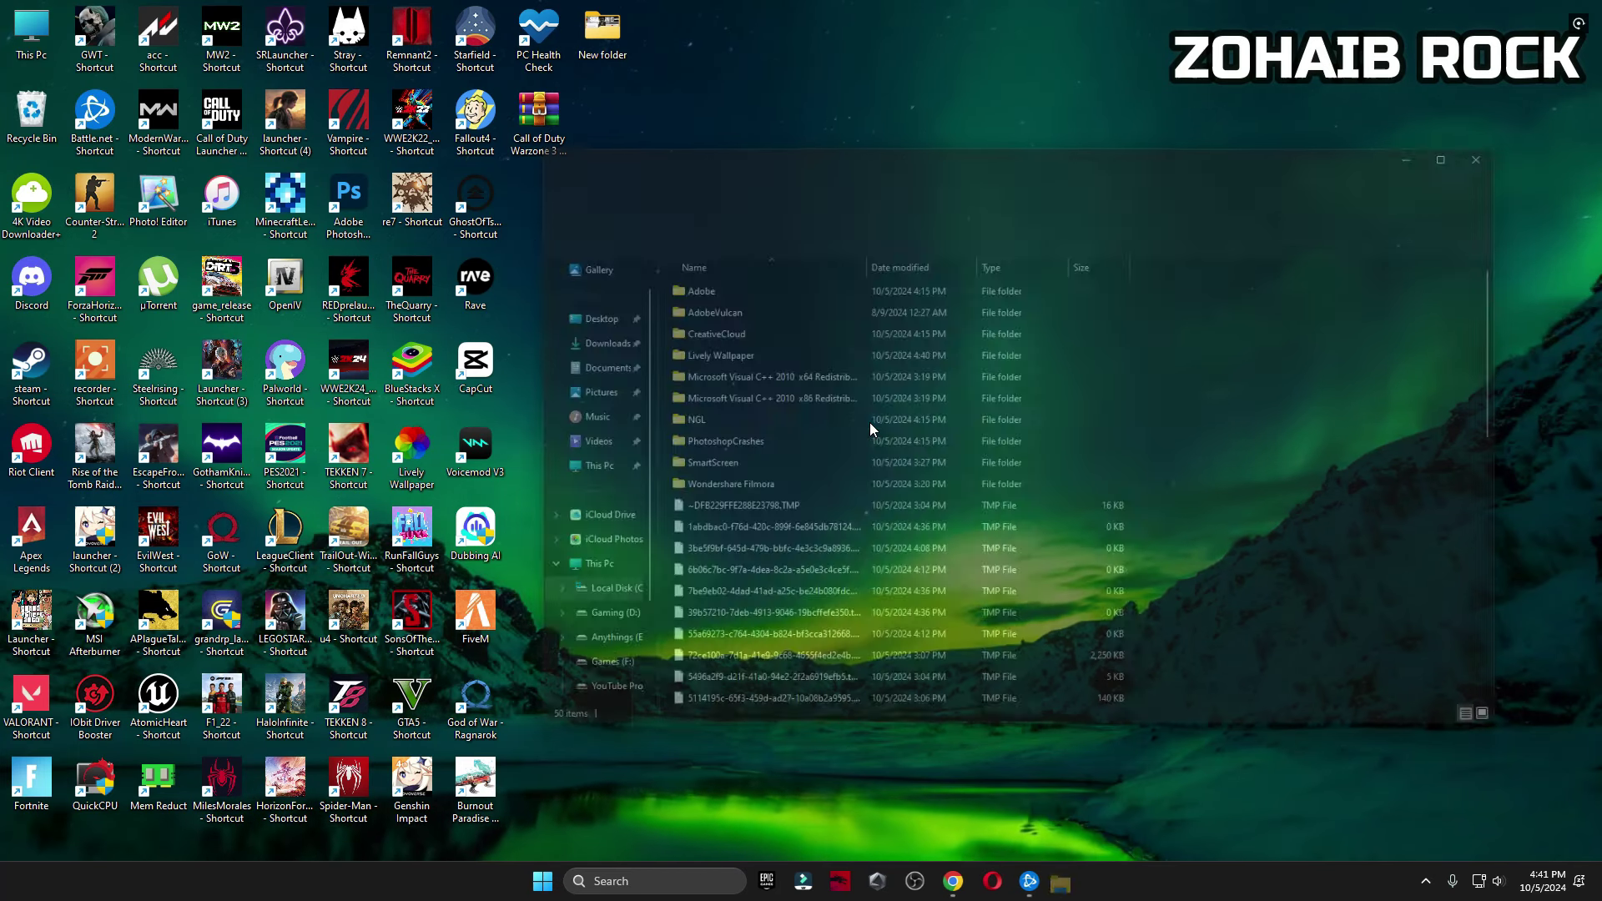
Delete all files and folders in the Temp folder and close its window.
click(721, 377)
key(ctrl+a)
key(Delete)
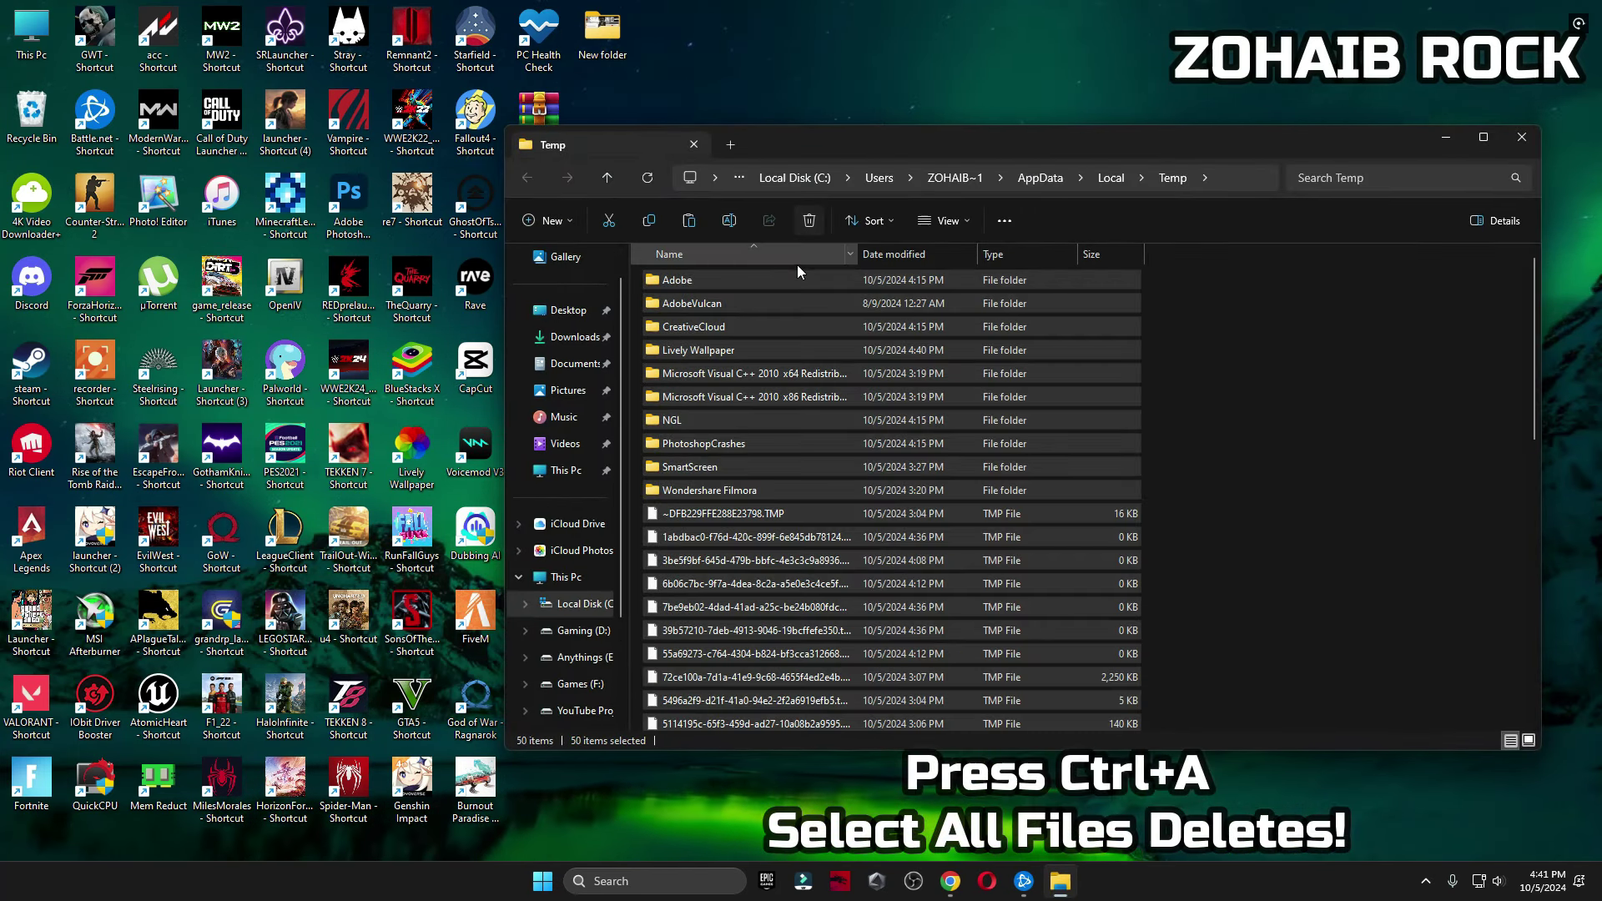
key(Return)
click(1522, 137)
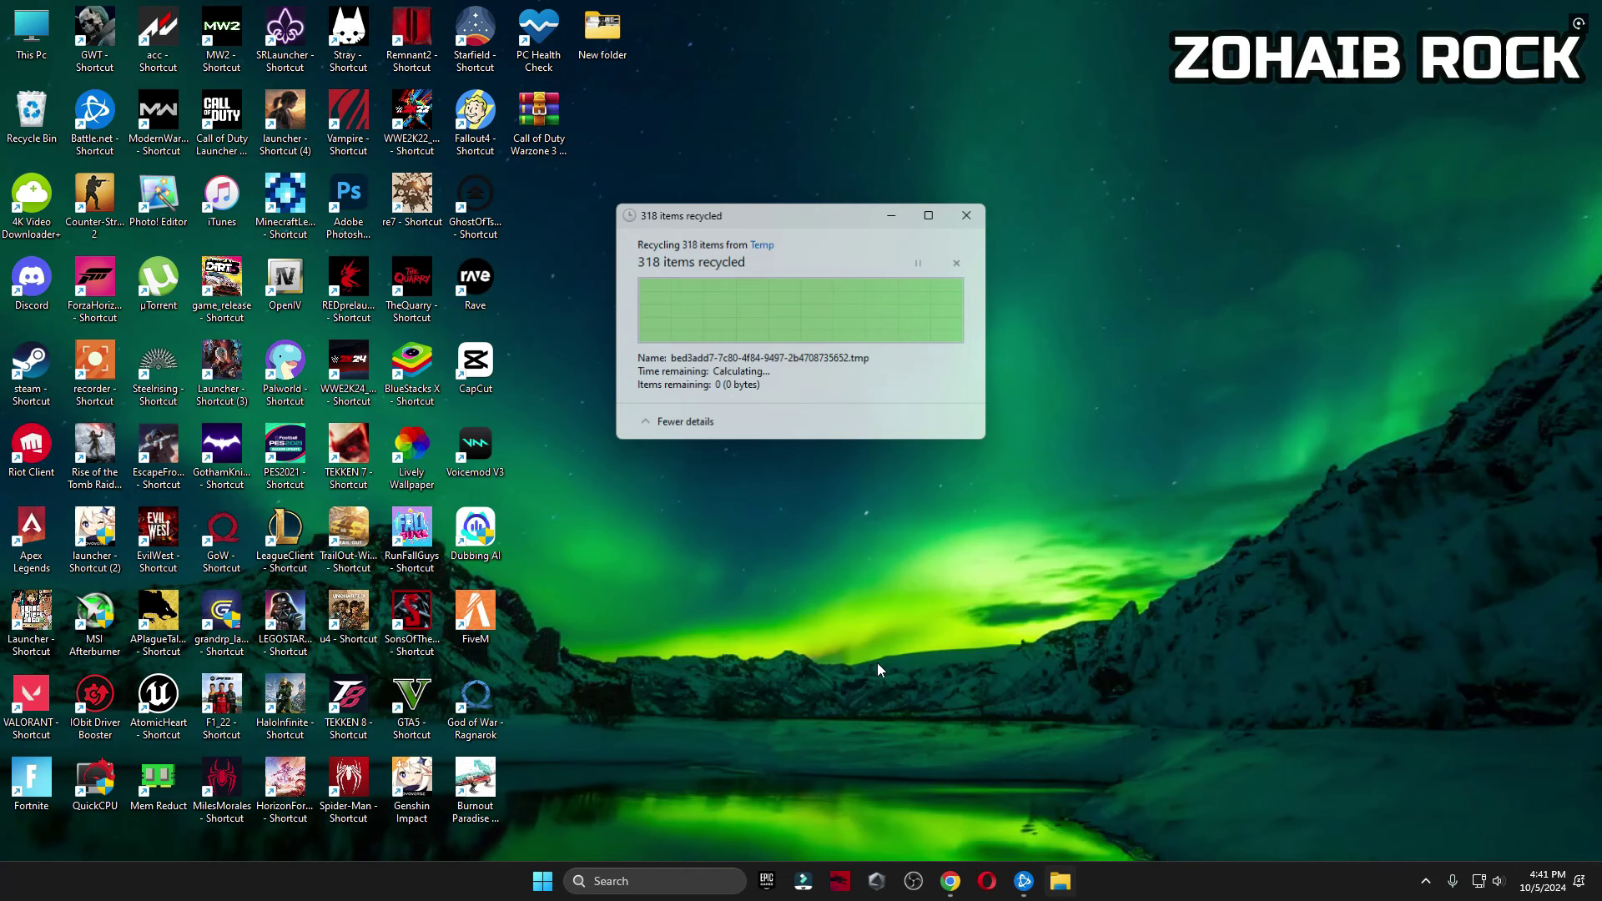
Open the Windows Prefetch folder by running prefetch from the Run dialog.
click(676, 881)
text(run)
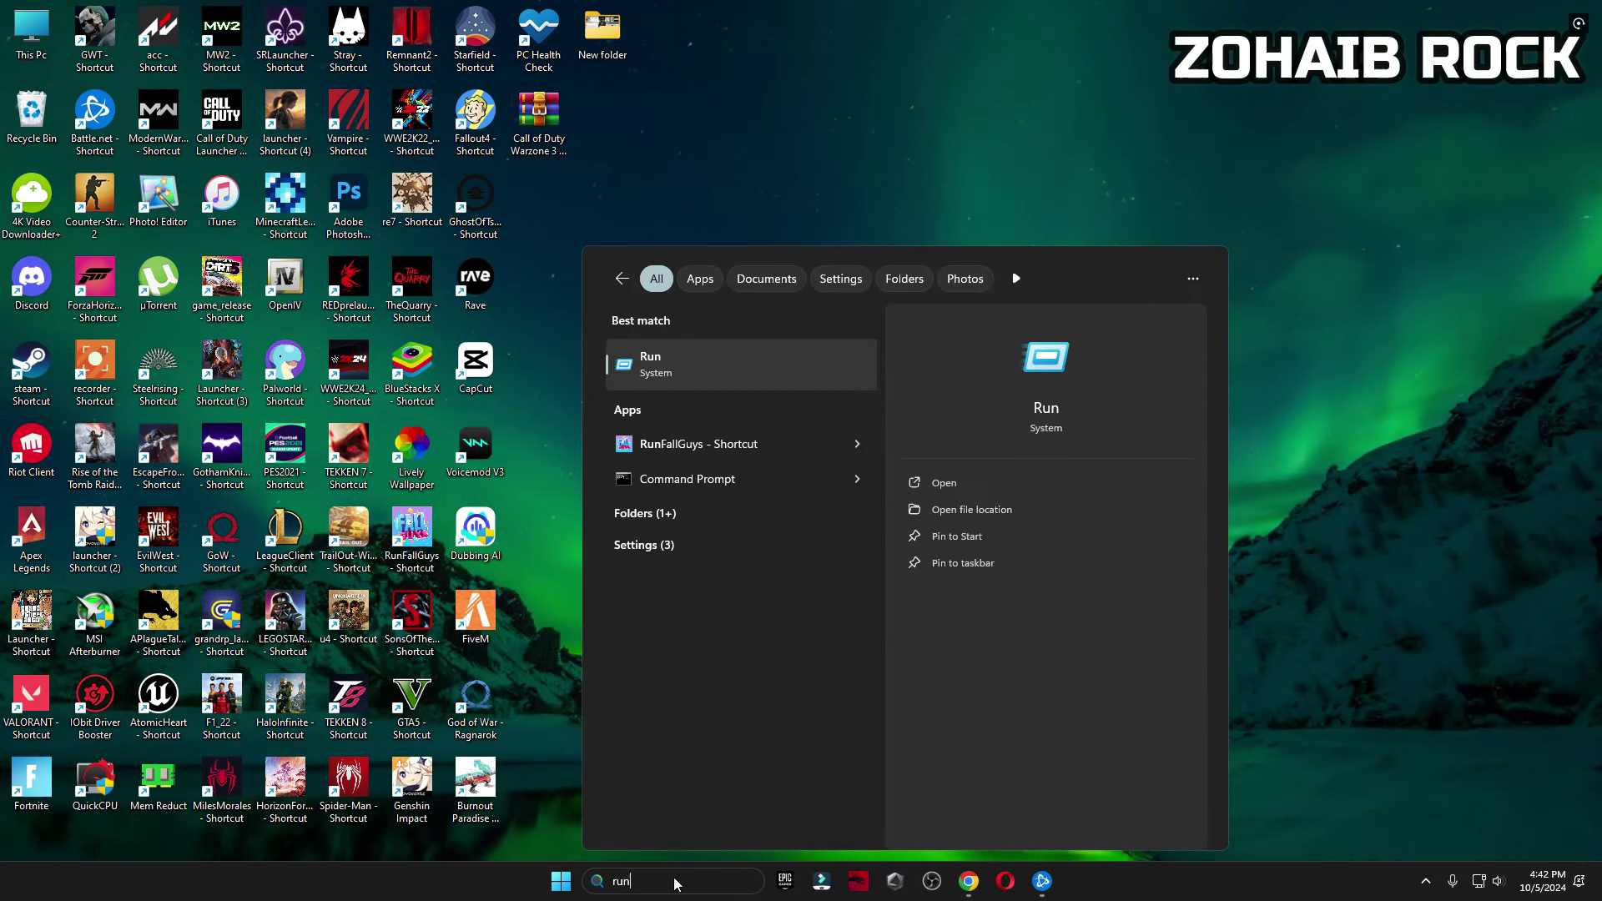
click(732, 362)
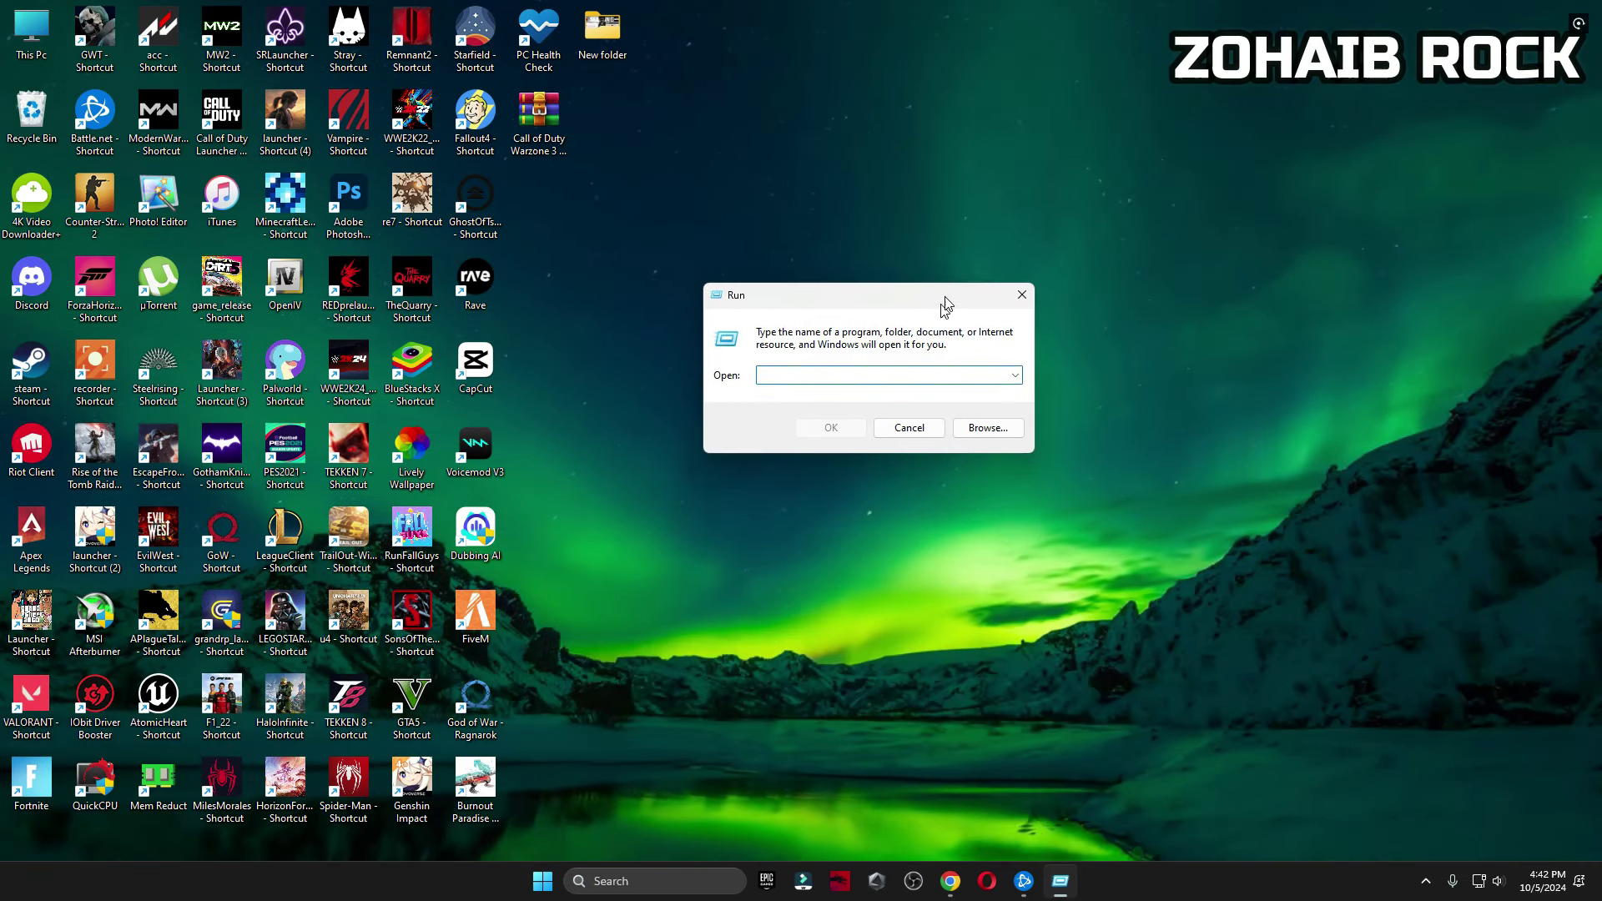
drag(945, 307, 988, 222)
text(prefe)
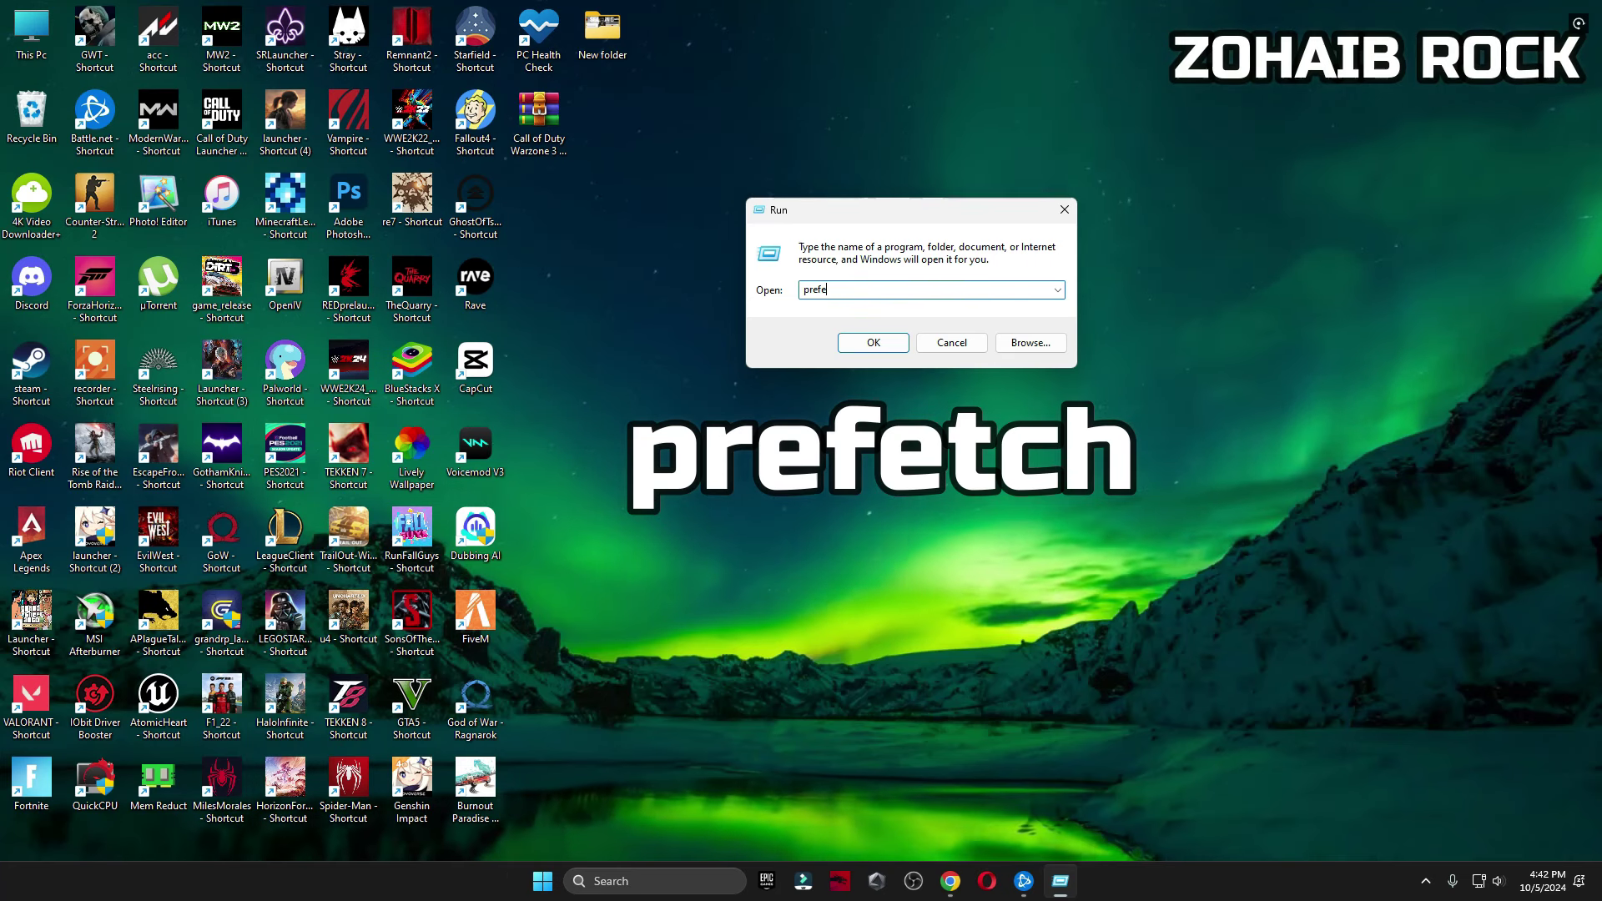
text(tch)
click(874, 343)
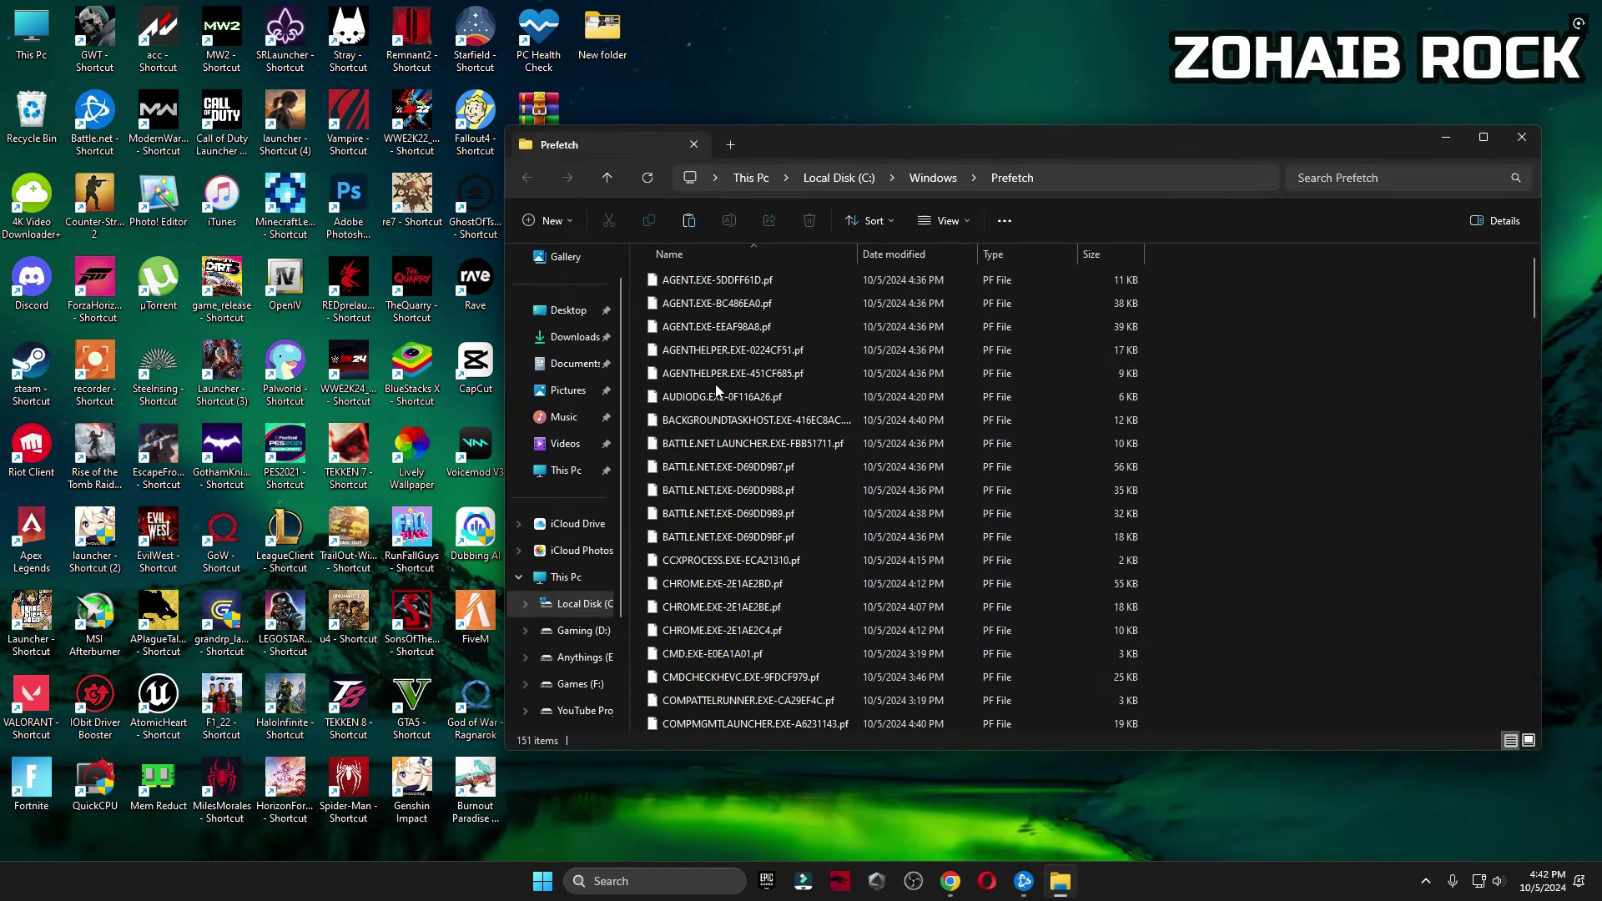
Delete all files in the Prefetch folder, skipping every item that is in use.
key(ctrl+a)
key(Delete)
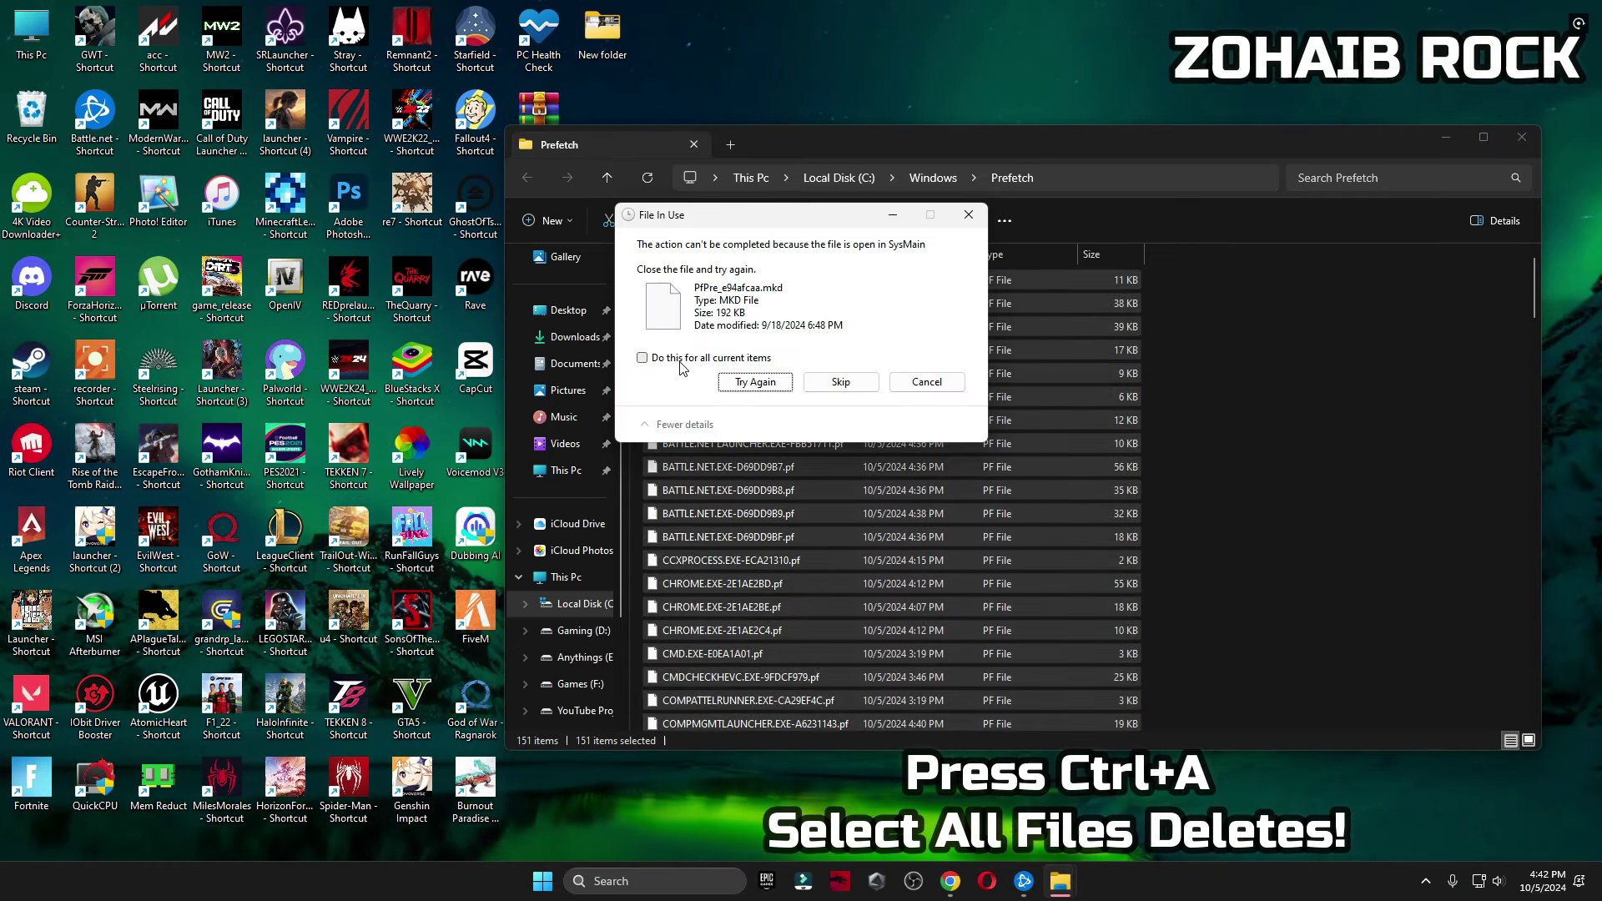
click(681, 359)
click(840, 382)
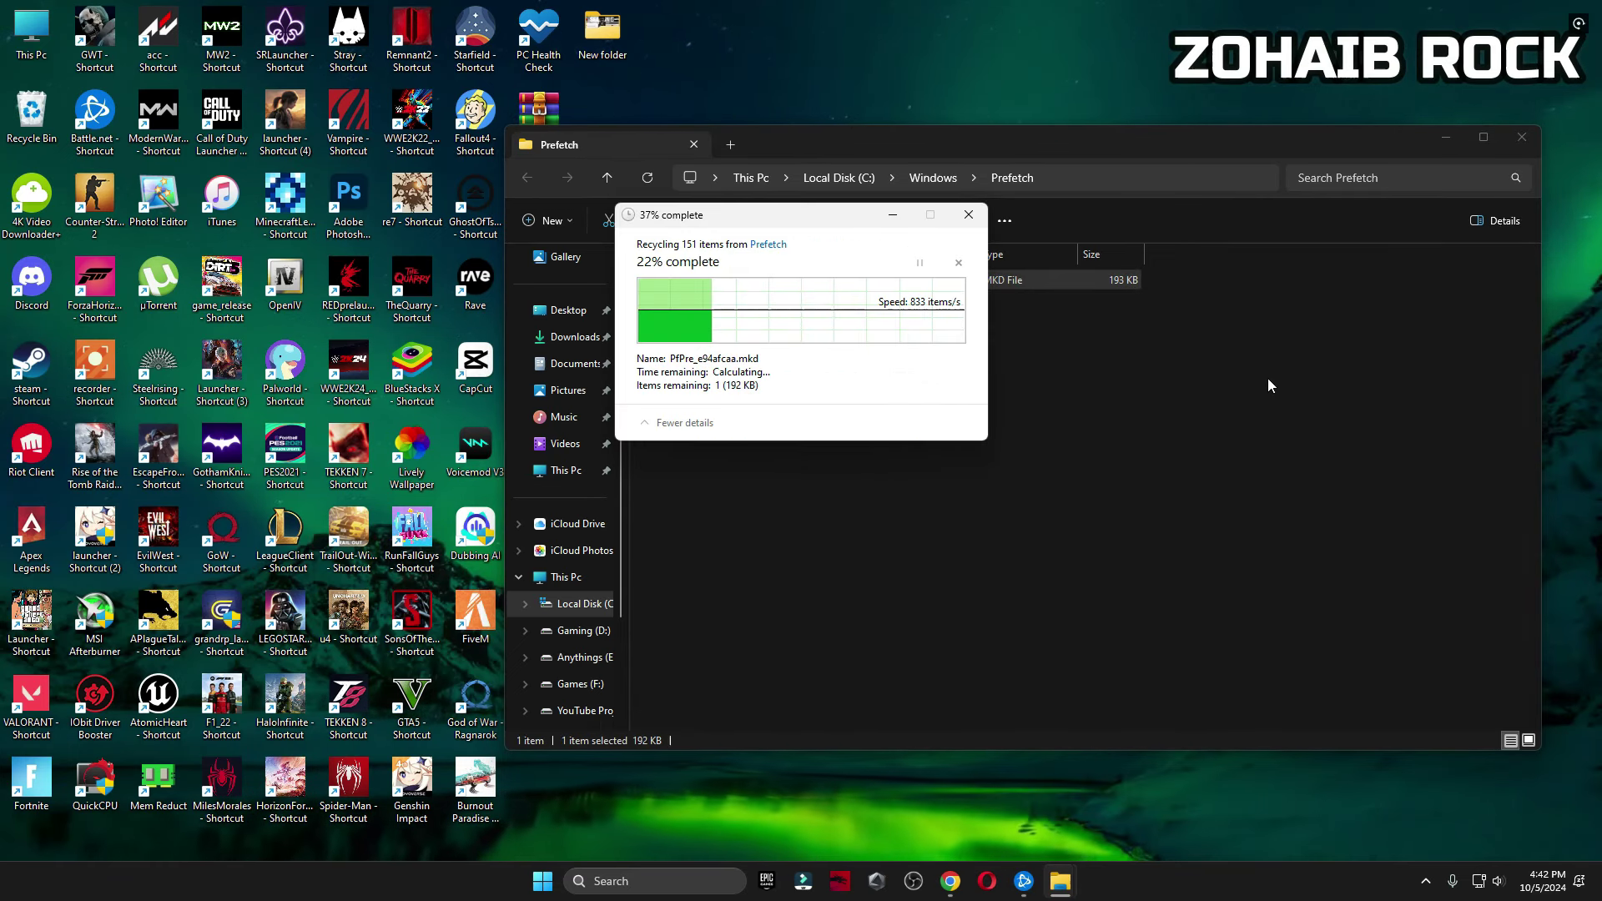
Close the Prefetch folder window and empty the Recycle Bin, permanently deleting all its items.
click(1519, 142)
right_click(31, 112)
click(146, 192)
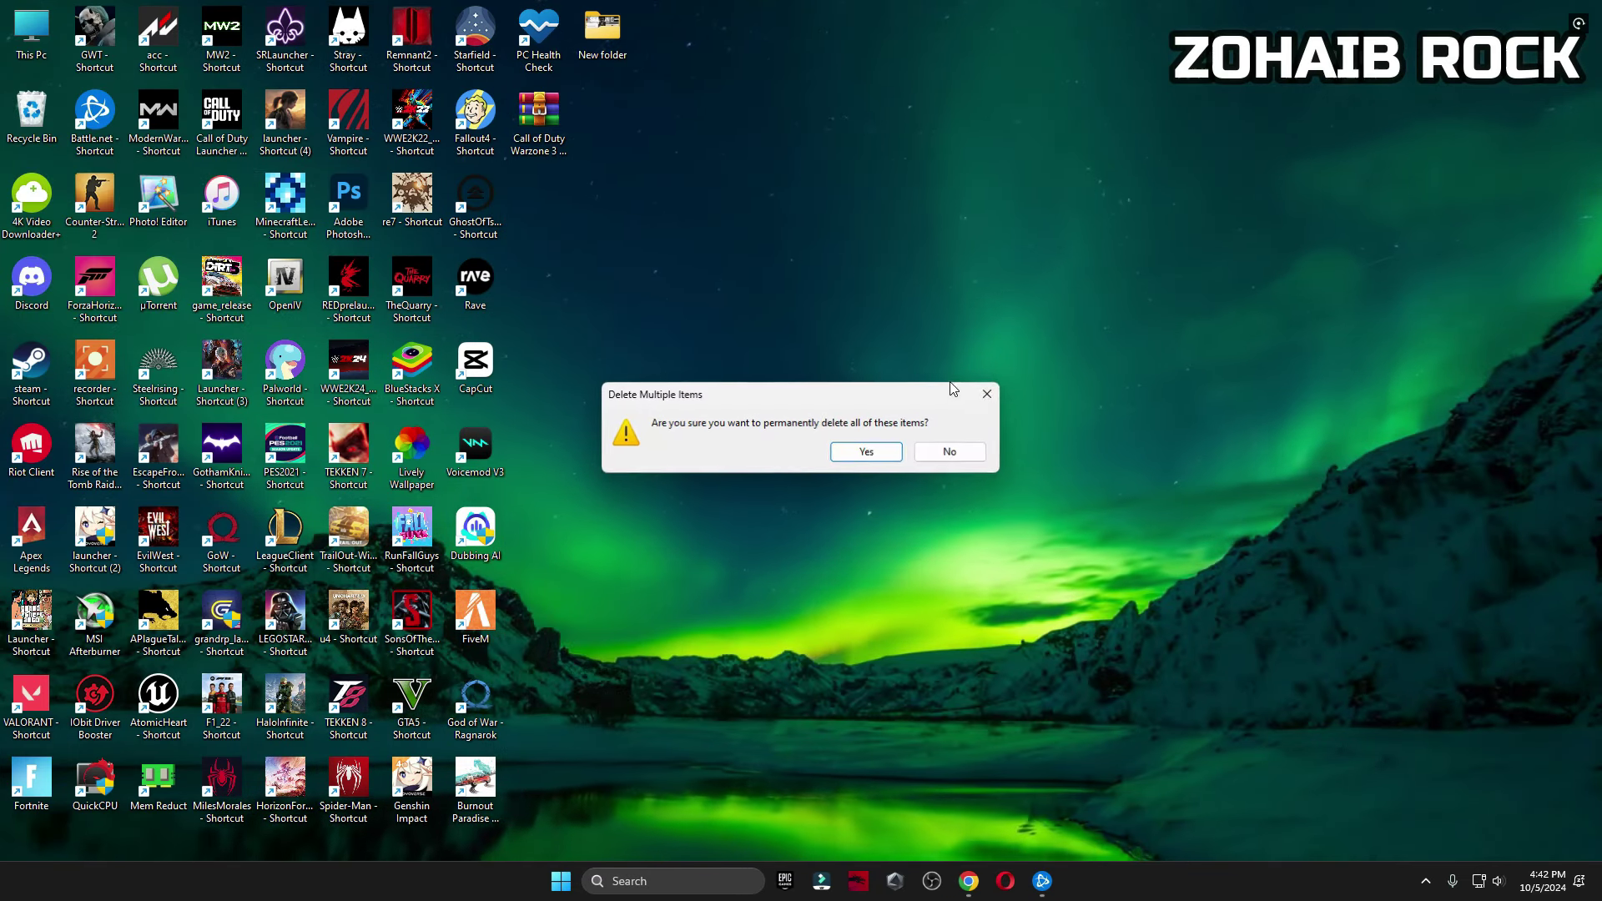
click(890, 452)
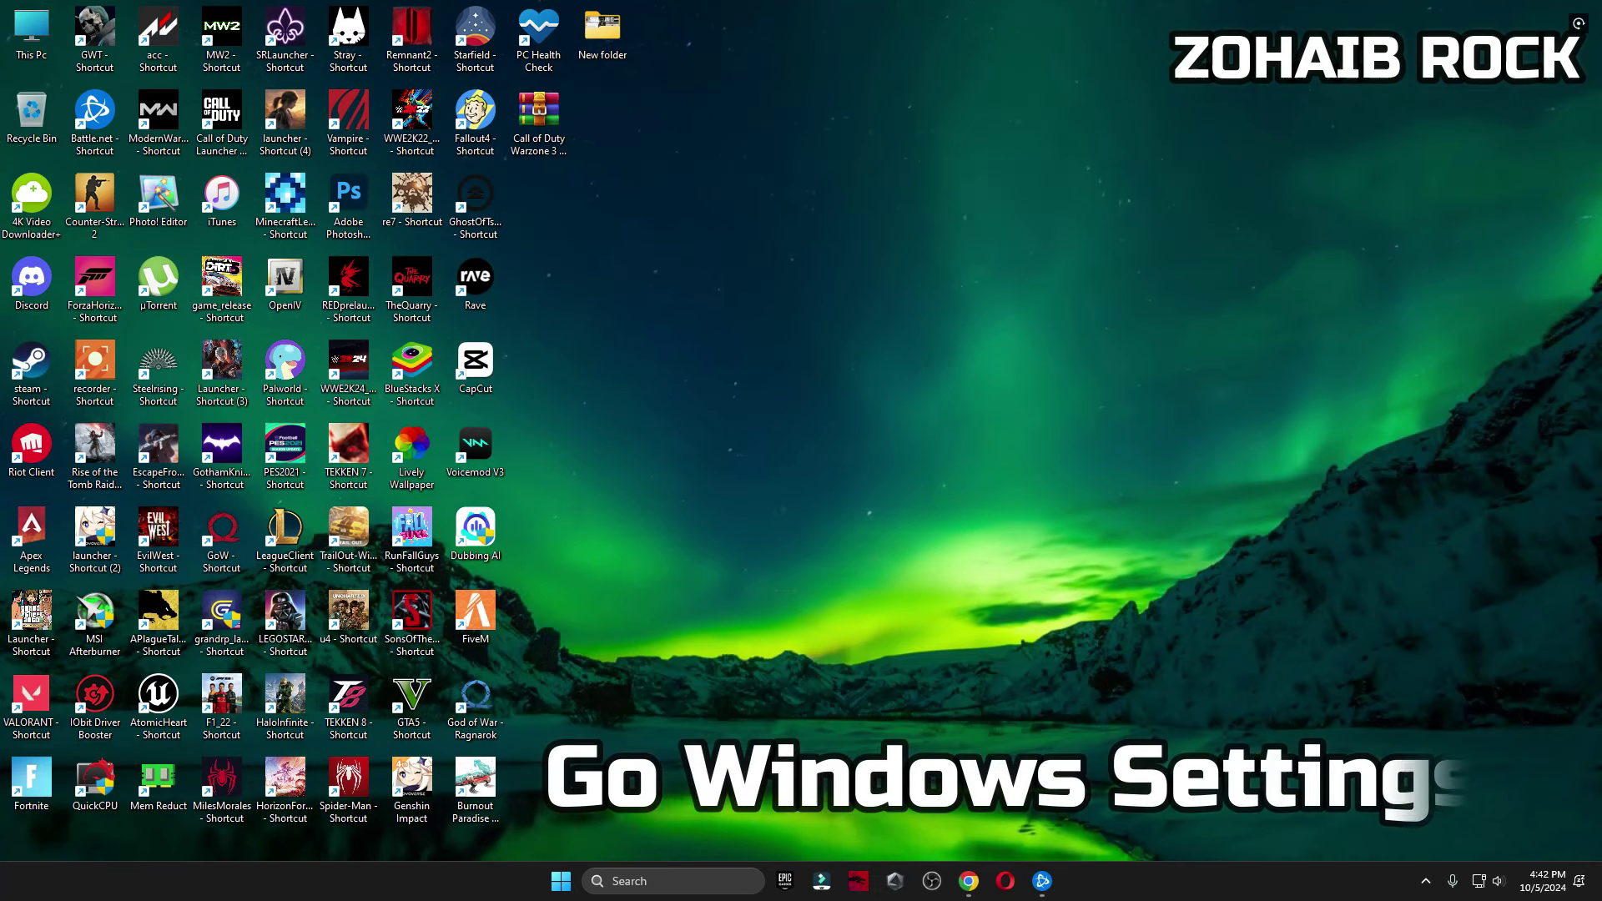
Open Windows Settings and check the General privacy options under Privacy & security.
key(super)
click(833, 408)
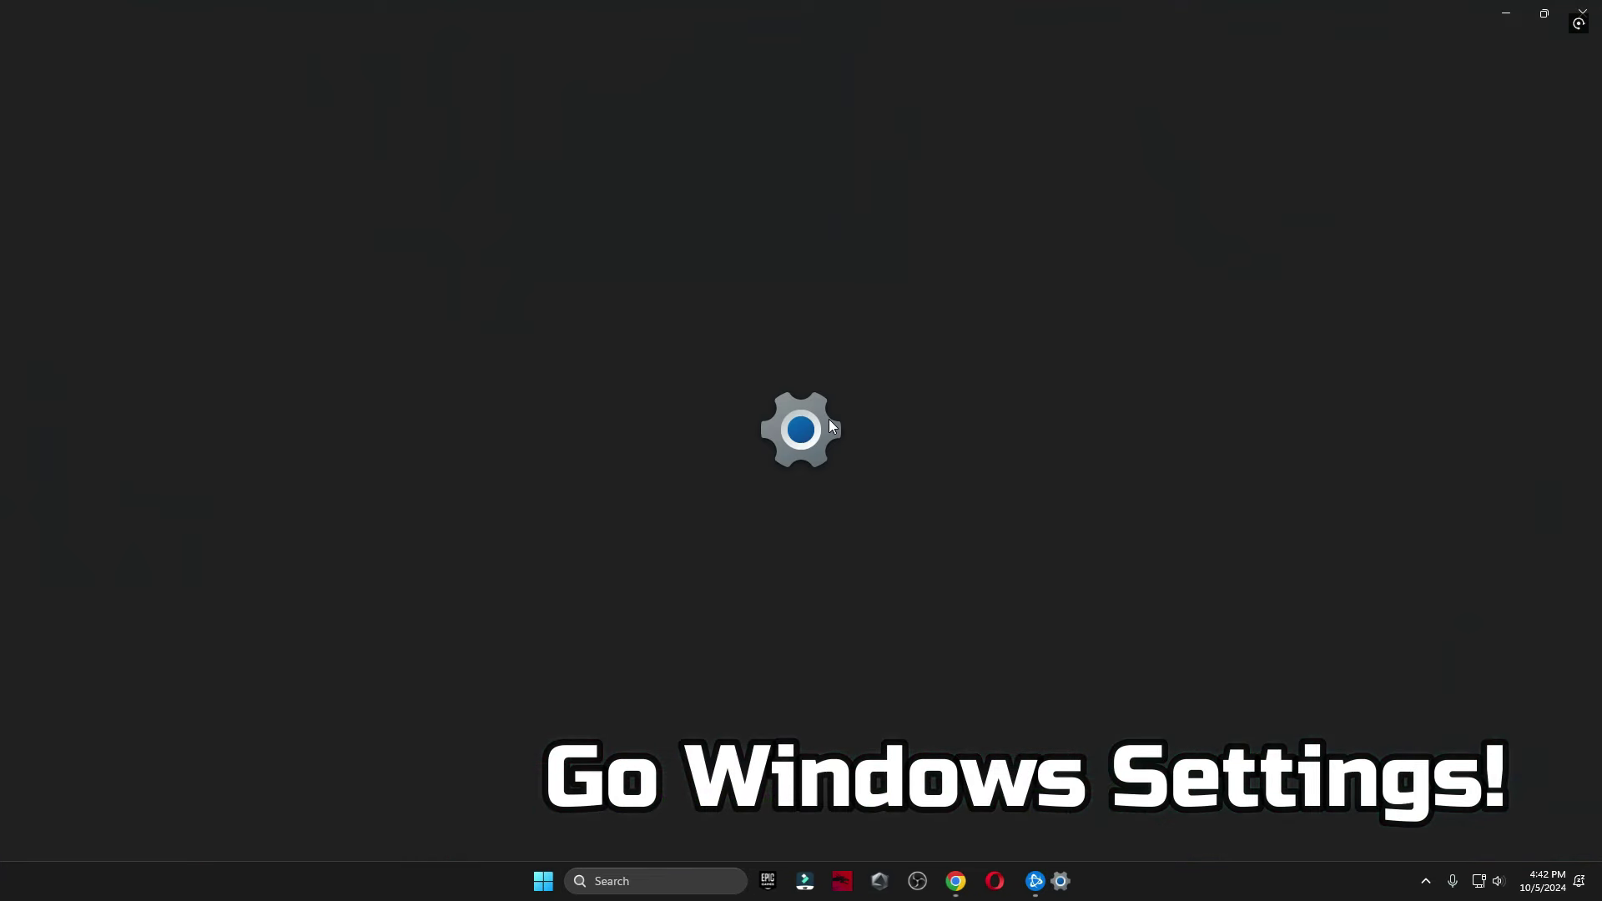
click(63, 489)
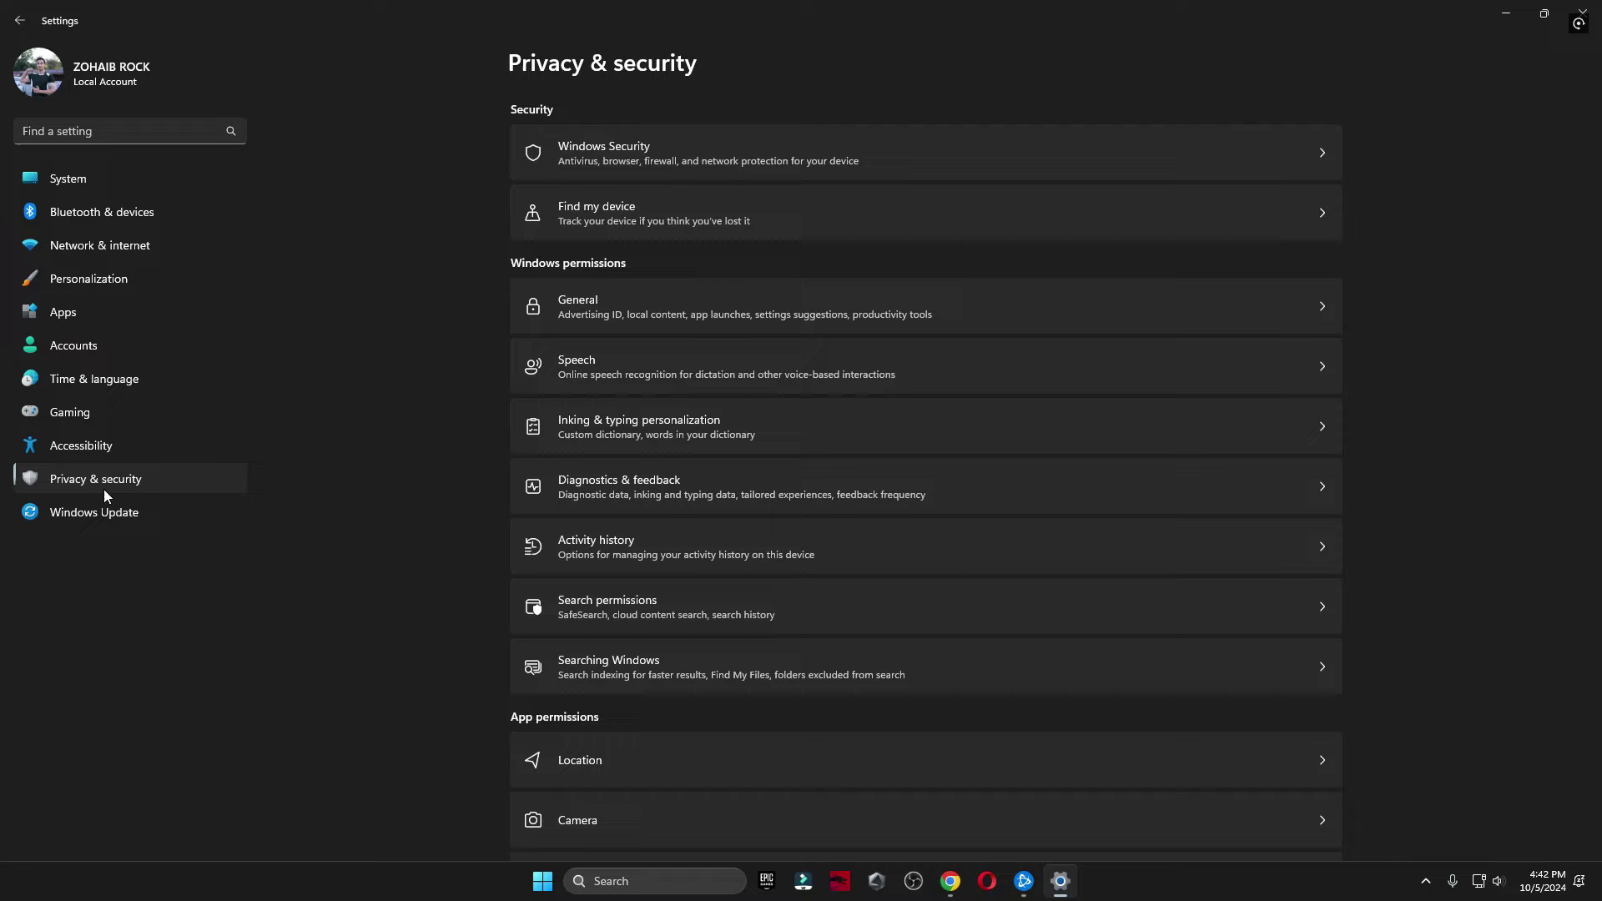
click(694, 298)
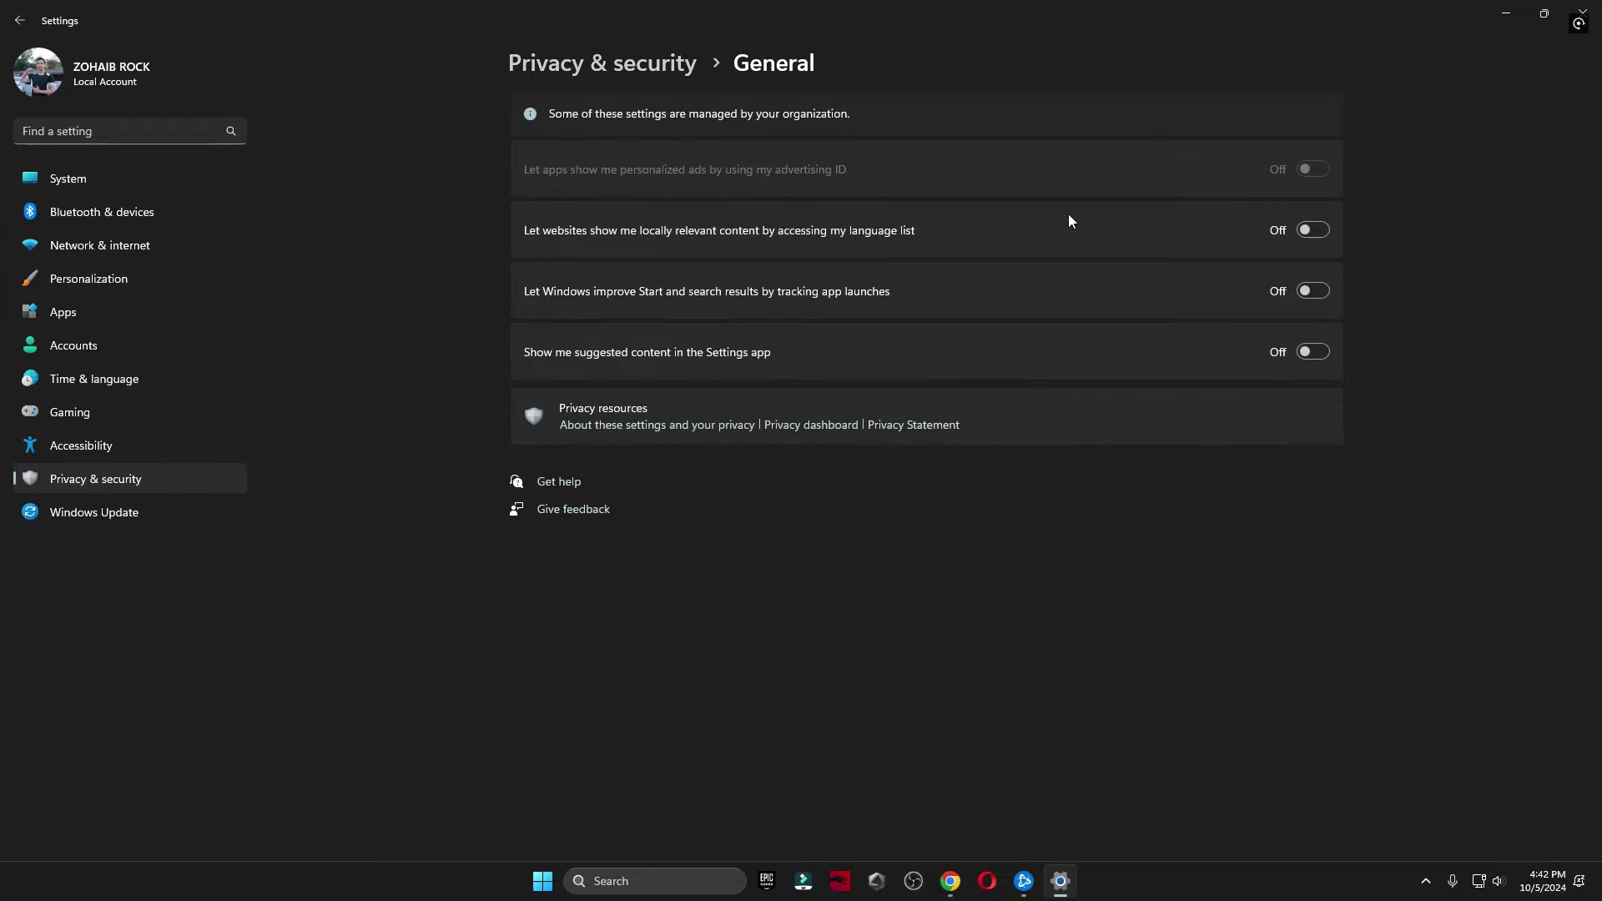
Review which apps are set to start at login in the Apps Startup settings.
click(83, 318)
click(668, 482)
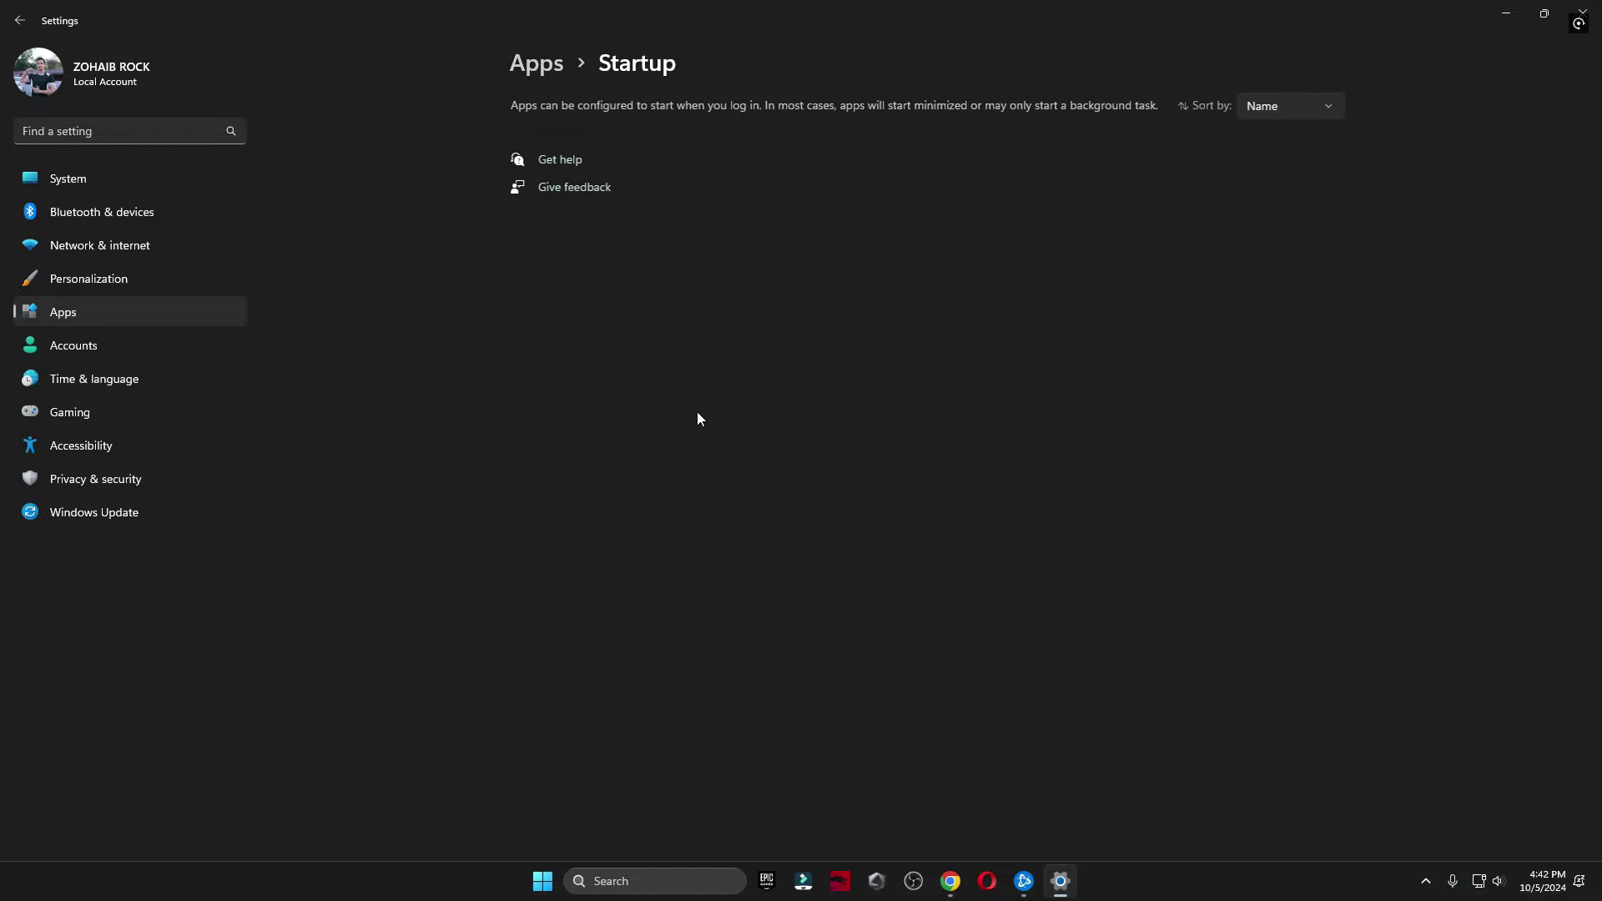
scroll(902, 713, down, 10)
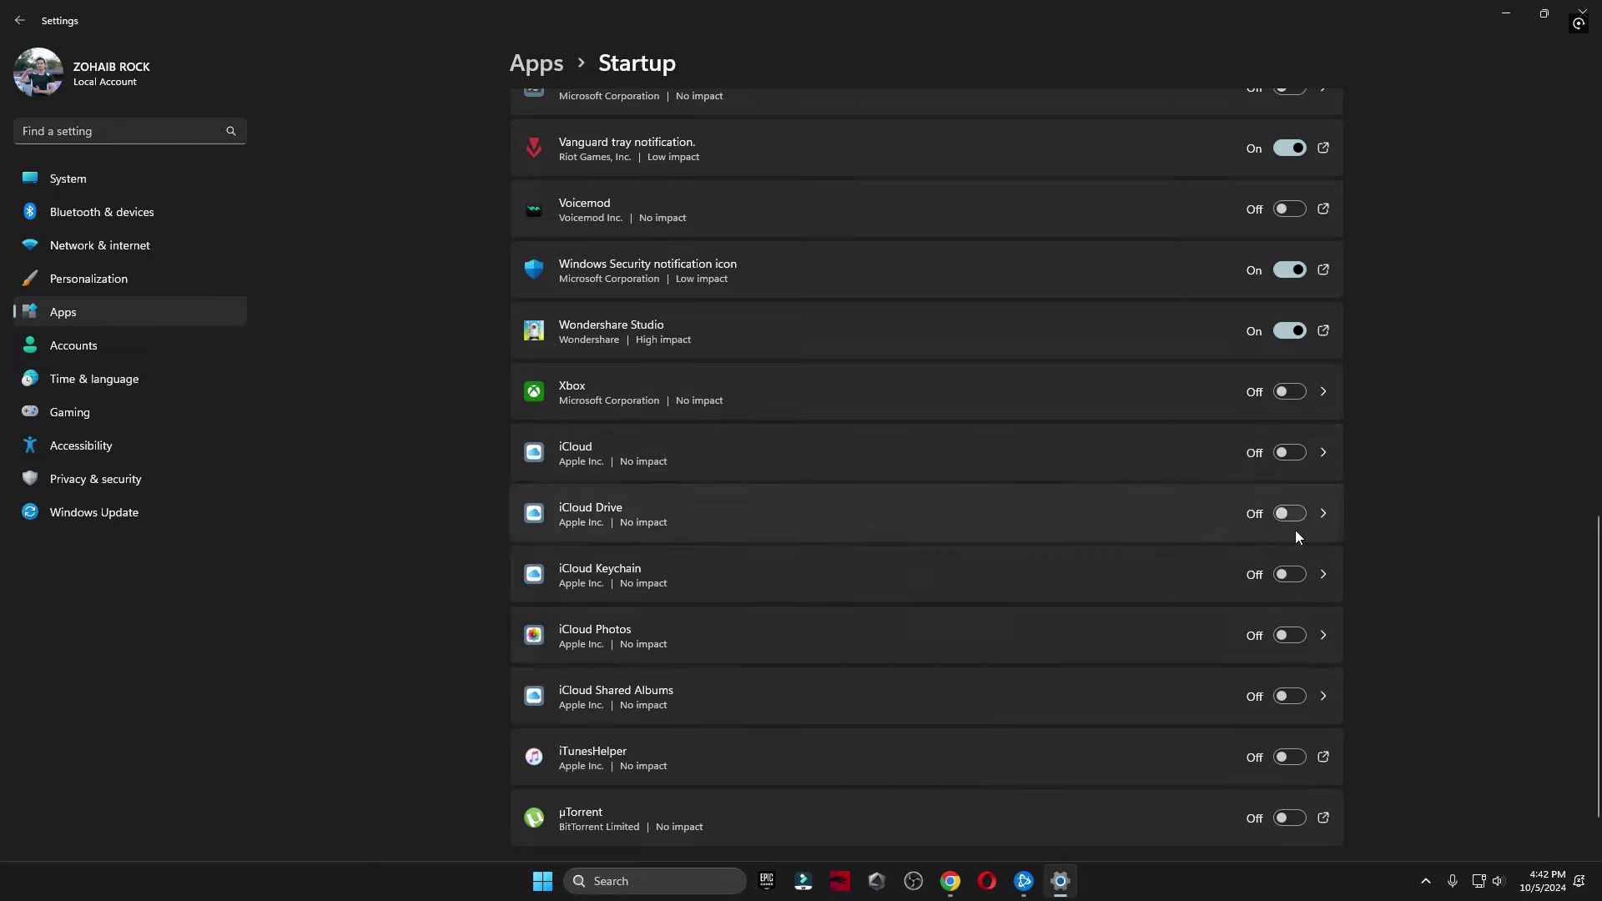
scroll(1124, 769, up, 4)
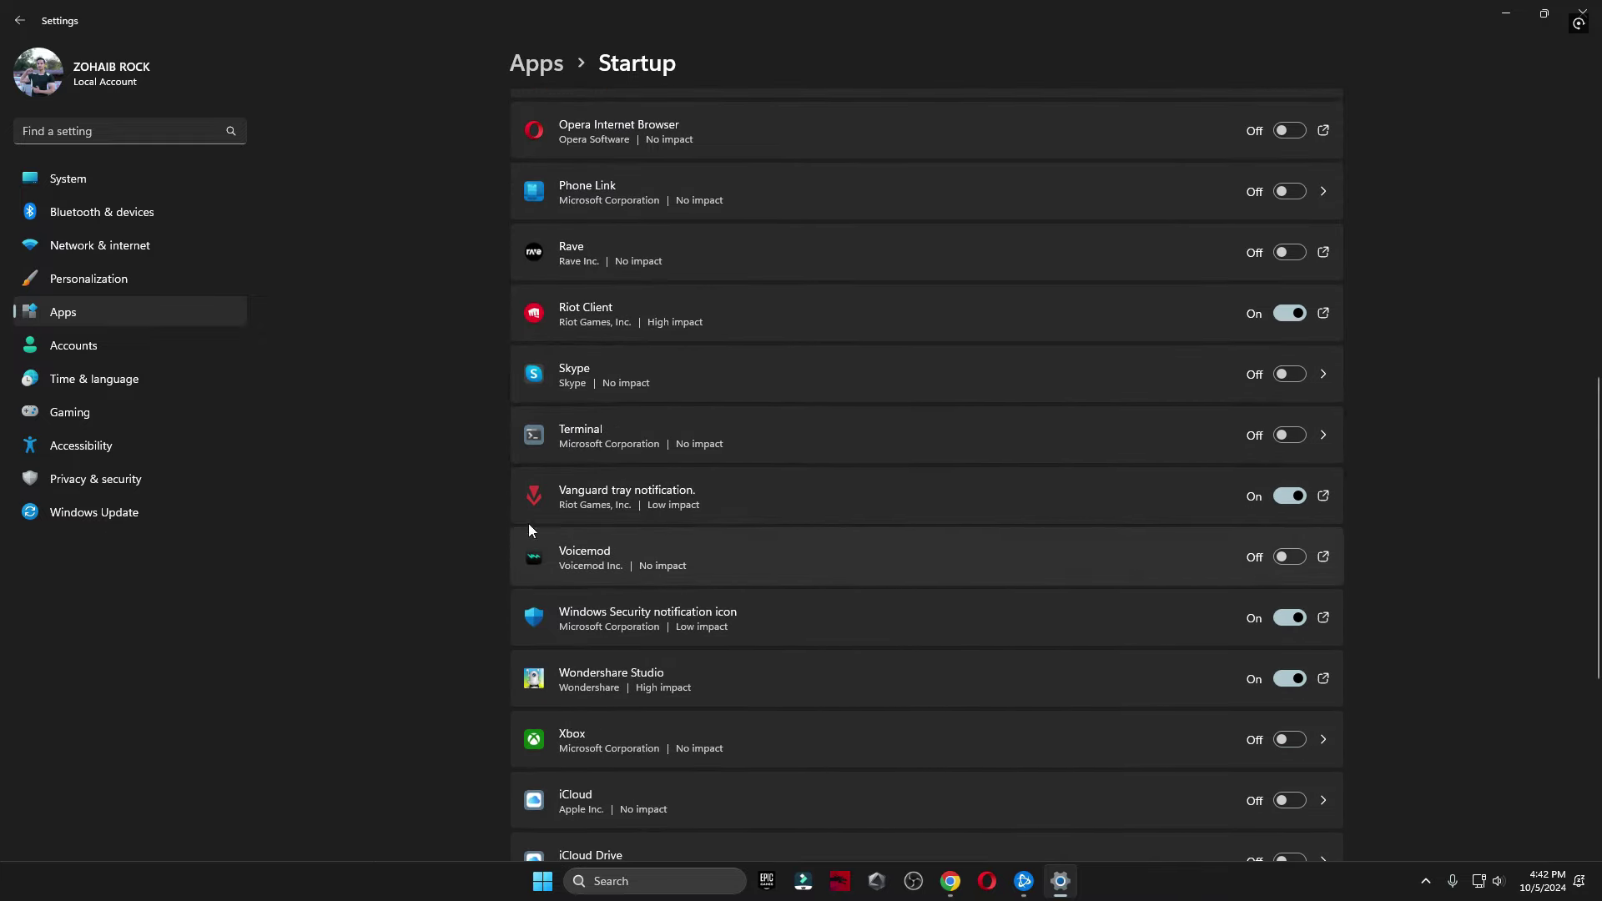
Check the controller option for Game Bar and the Game Mode setting in the Gaming settings.
click(82, 417)
click(640, 127)
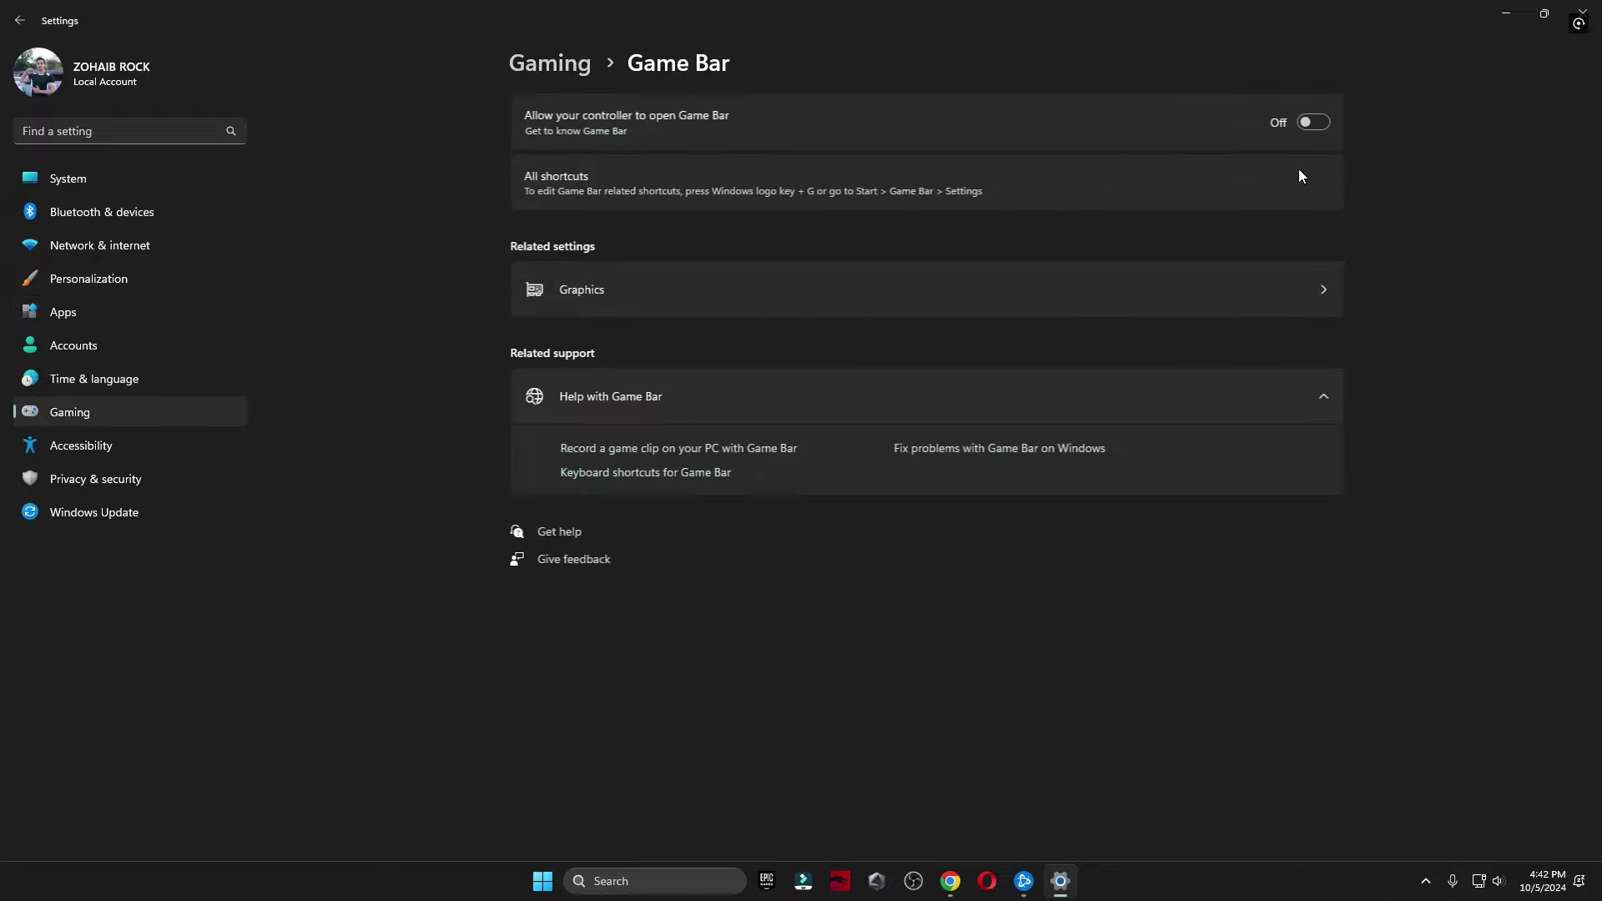
click(16, 19)
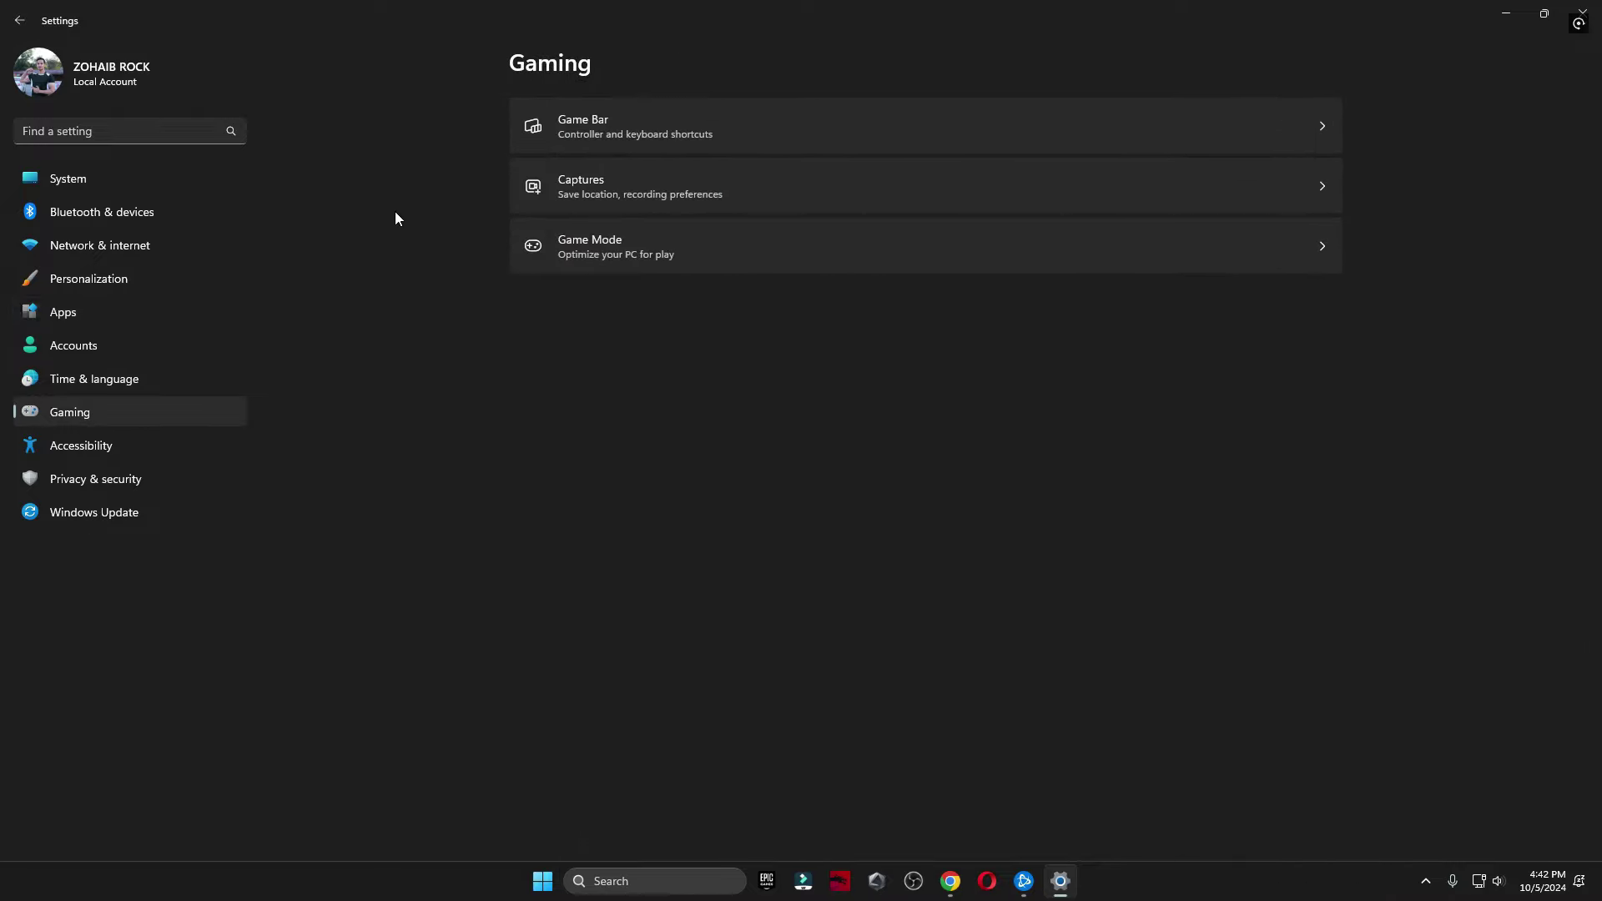
click(659, 243)
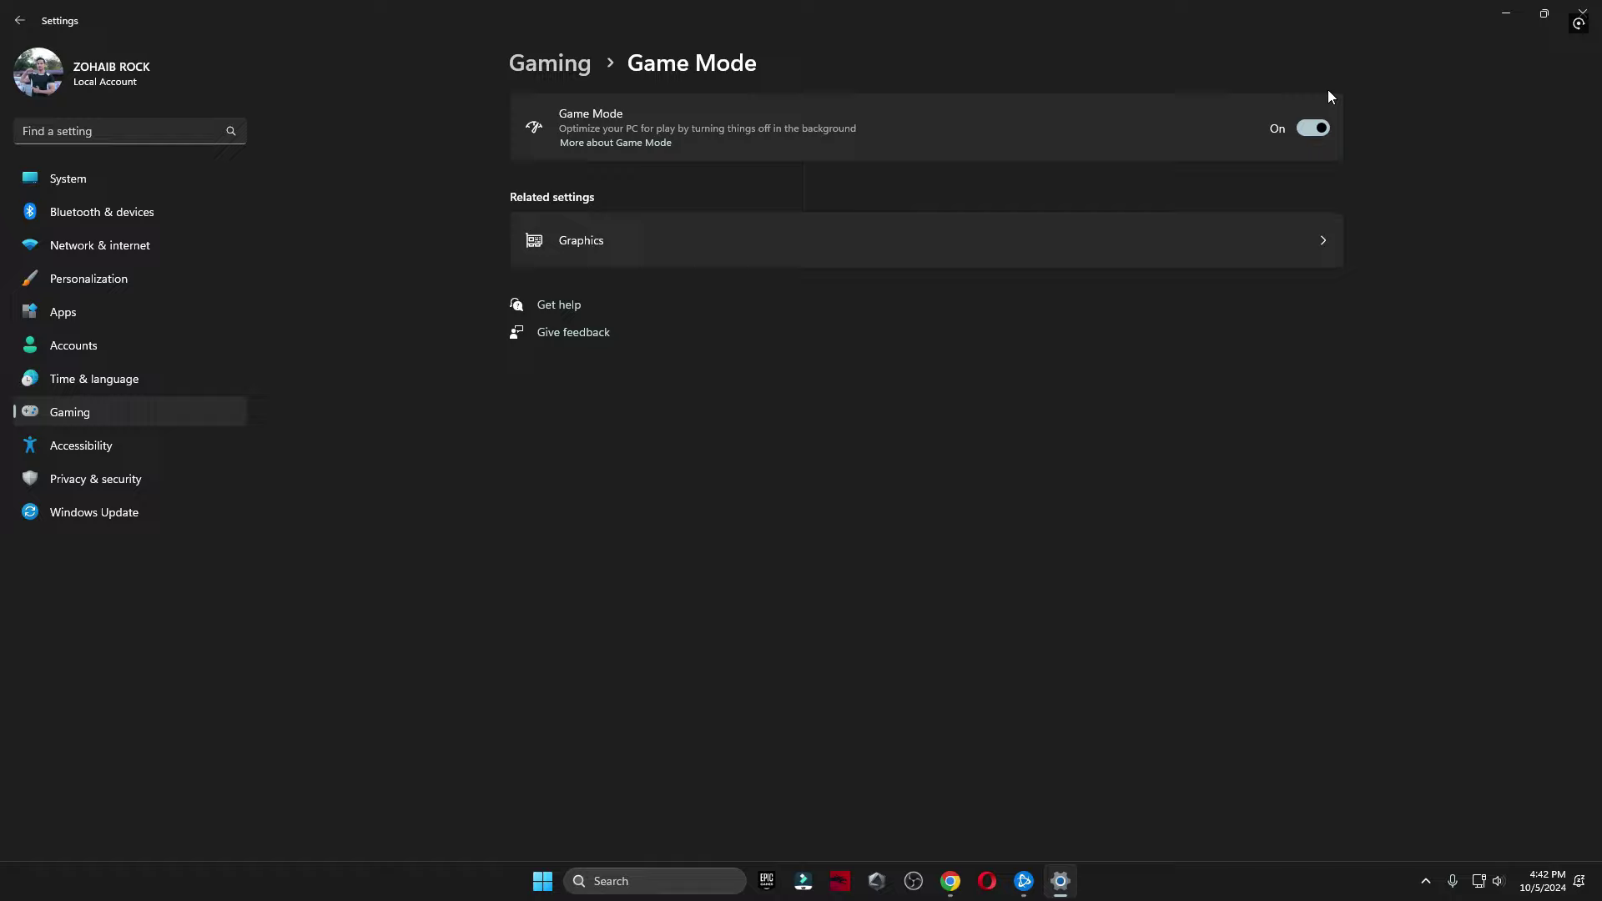
Save High performance as the graphics preference for Call of Duty HQ and close Settings.
click(721, 238)
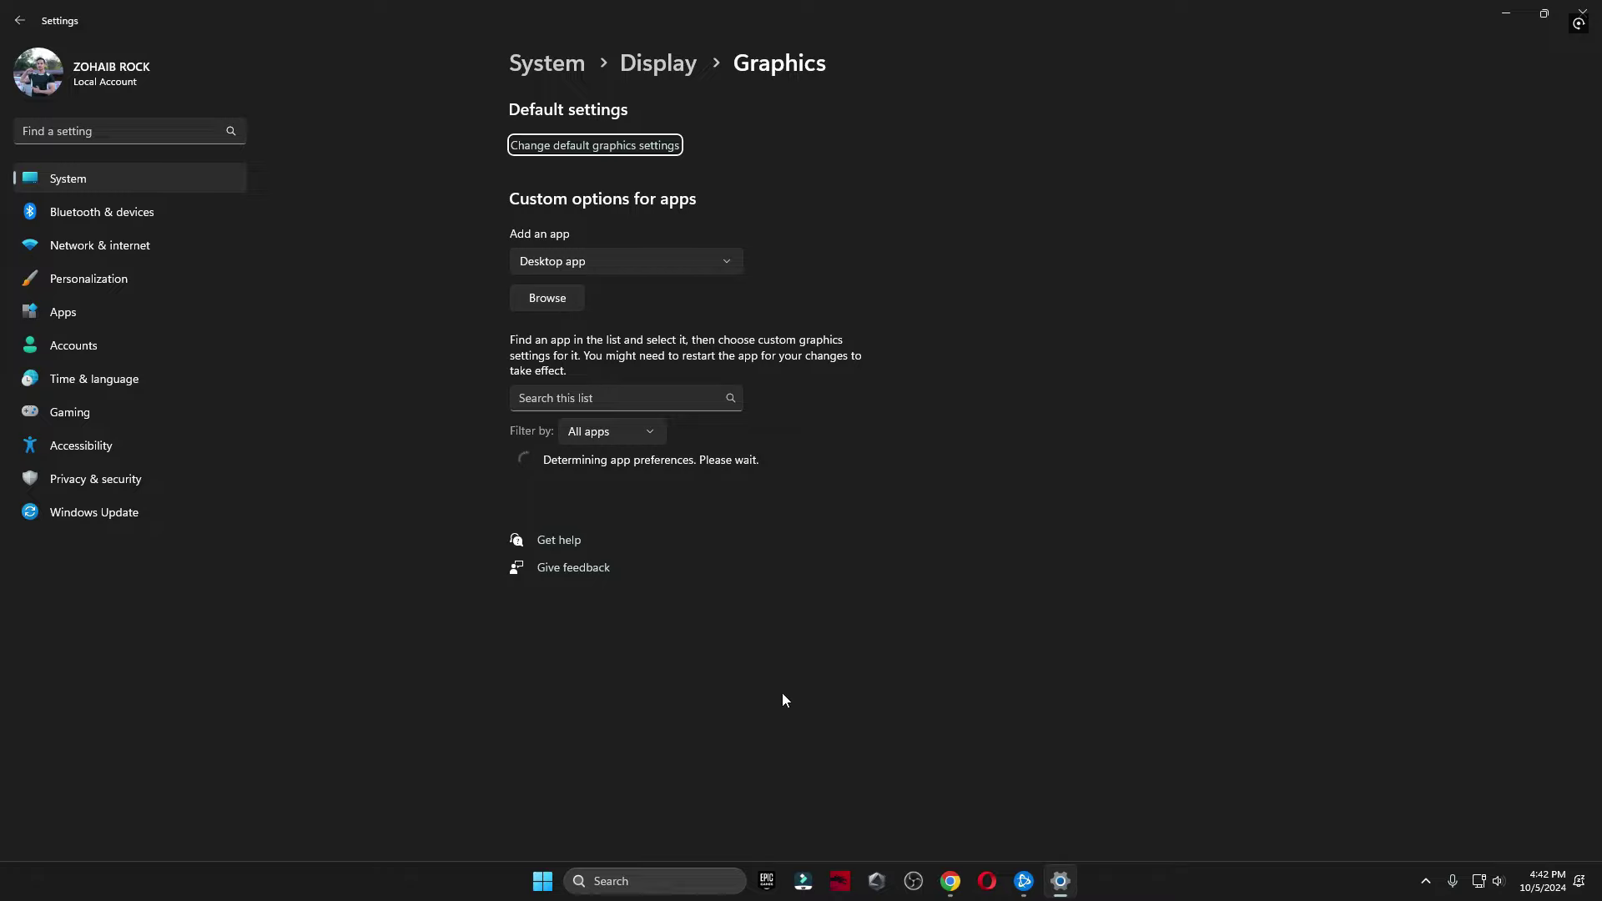
scroll(734, 667, down, 2)
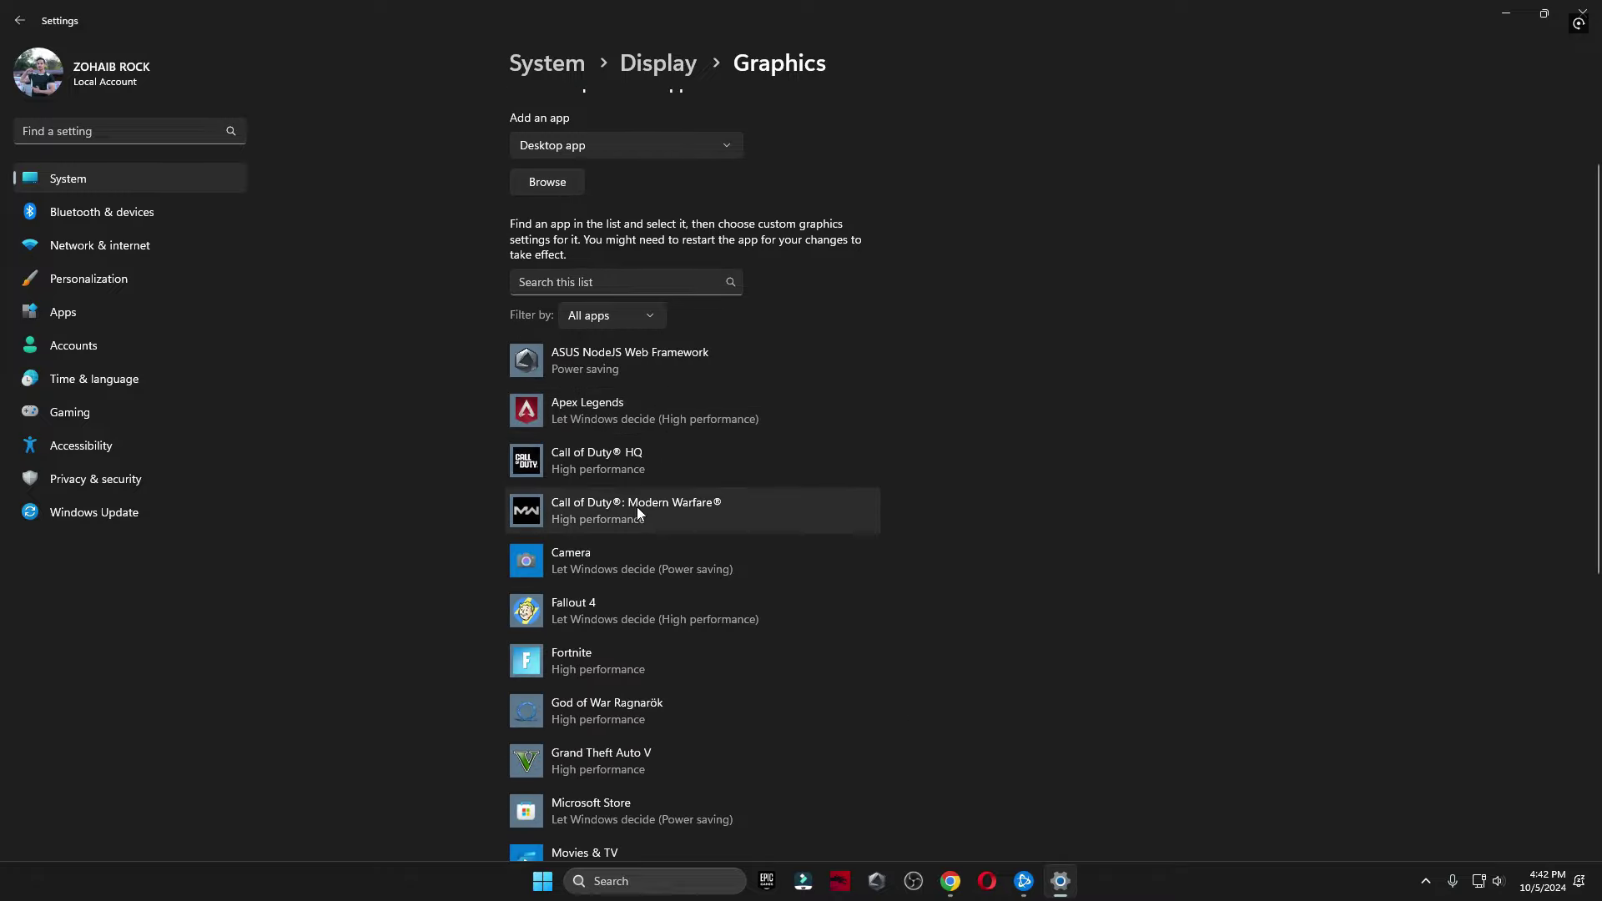
click(590, 449)
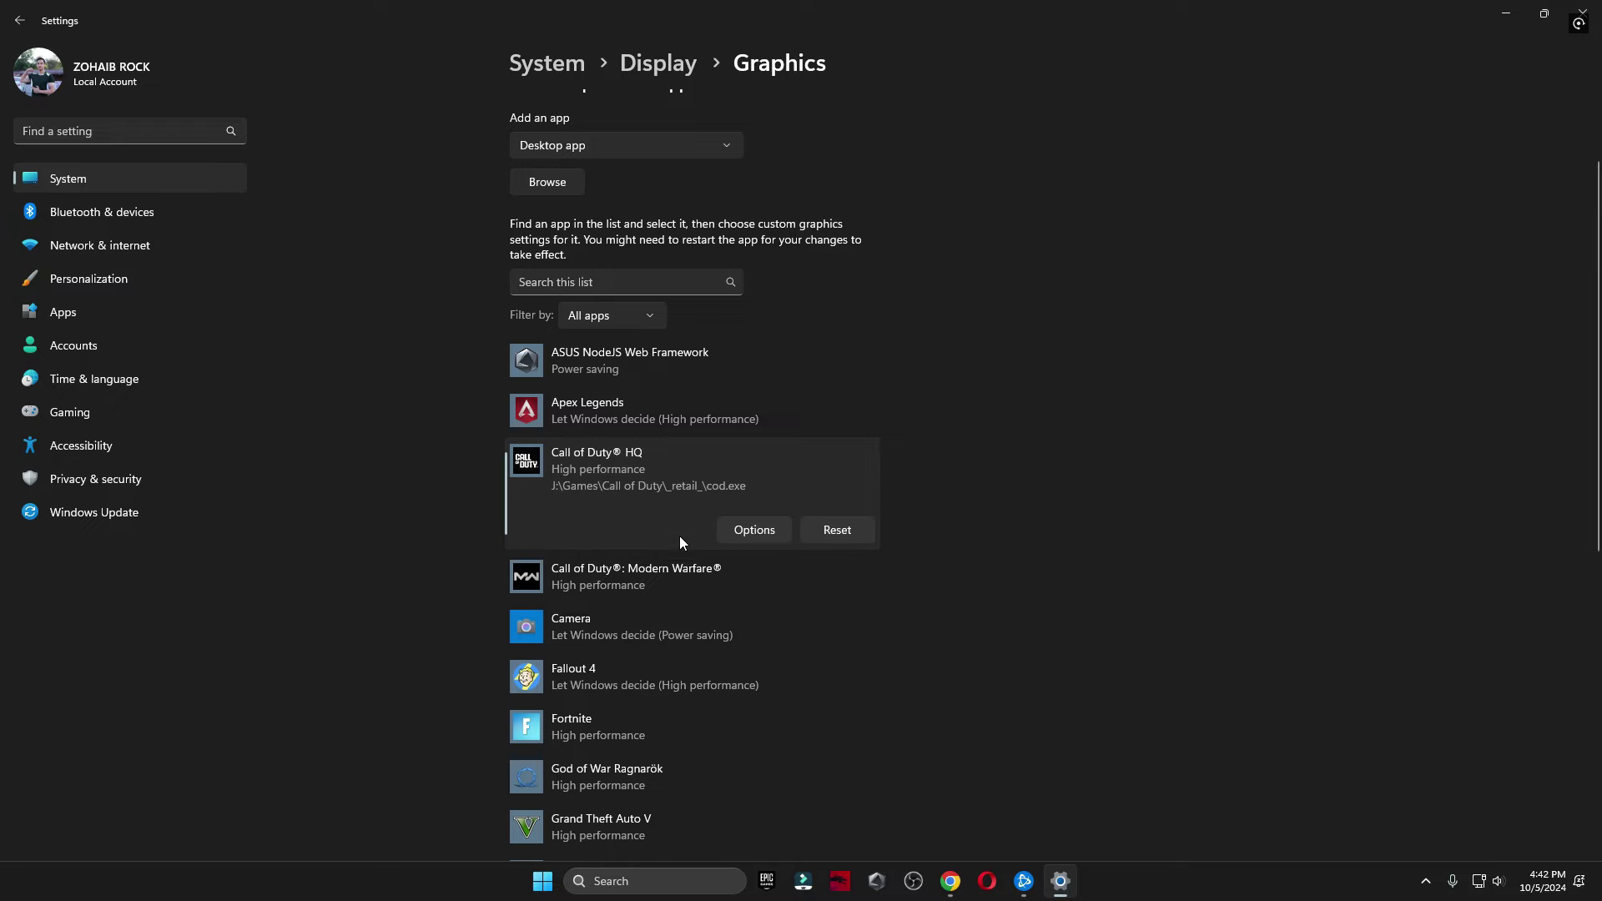
click(758, 529)
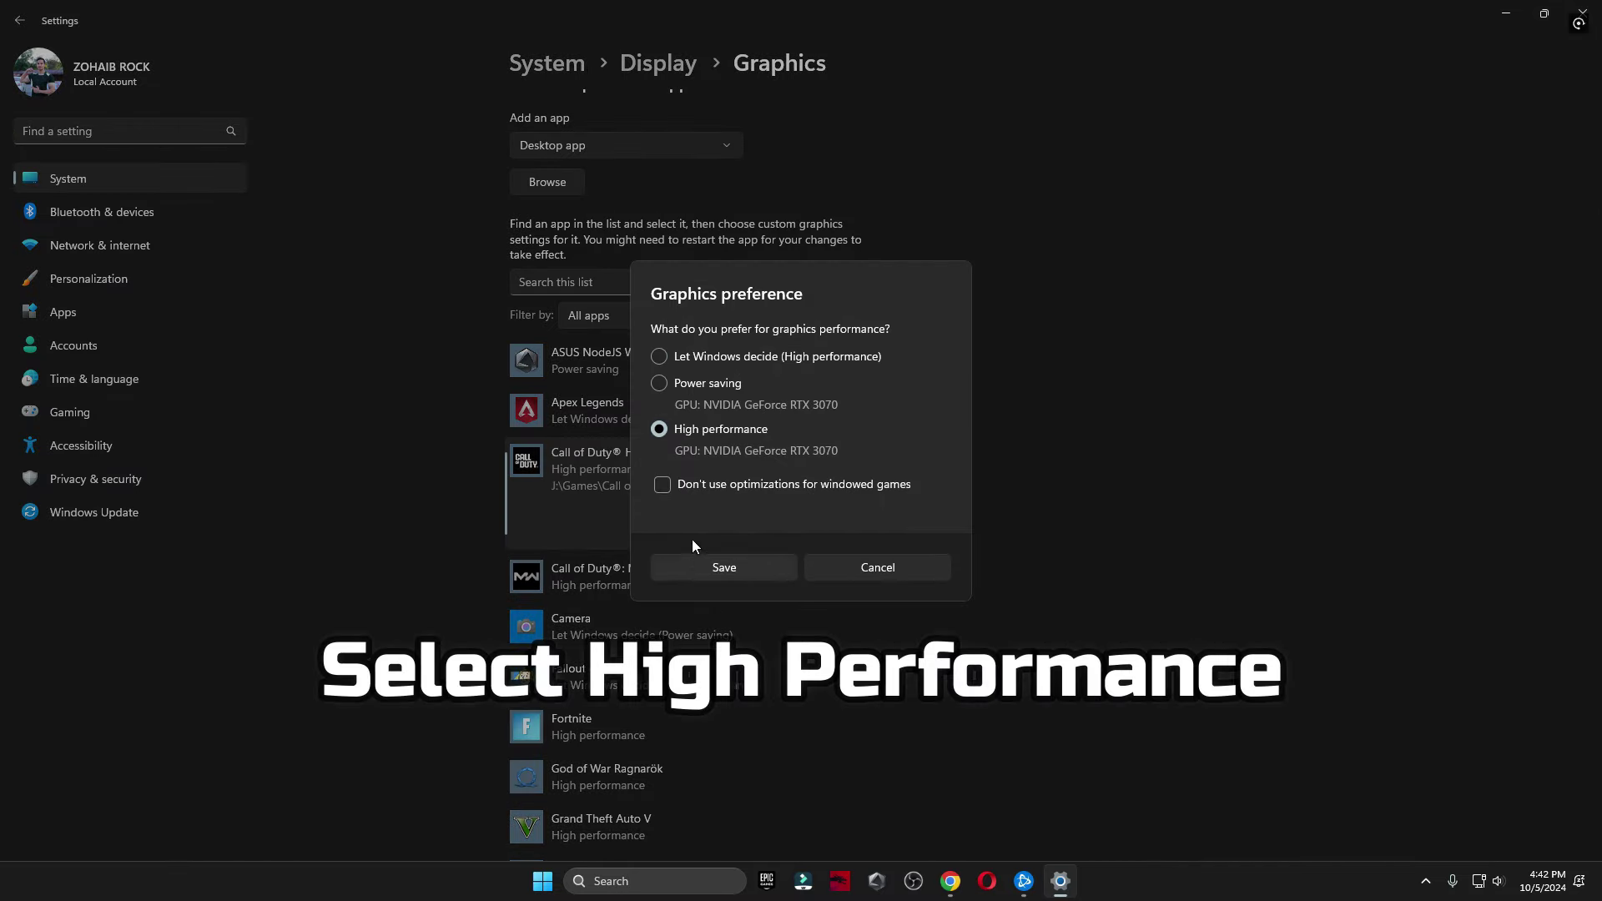
click(717, 572)
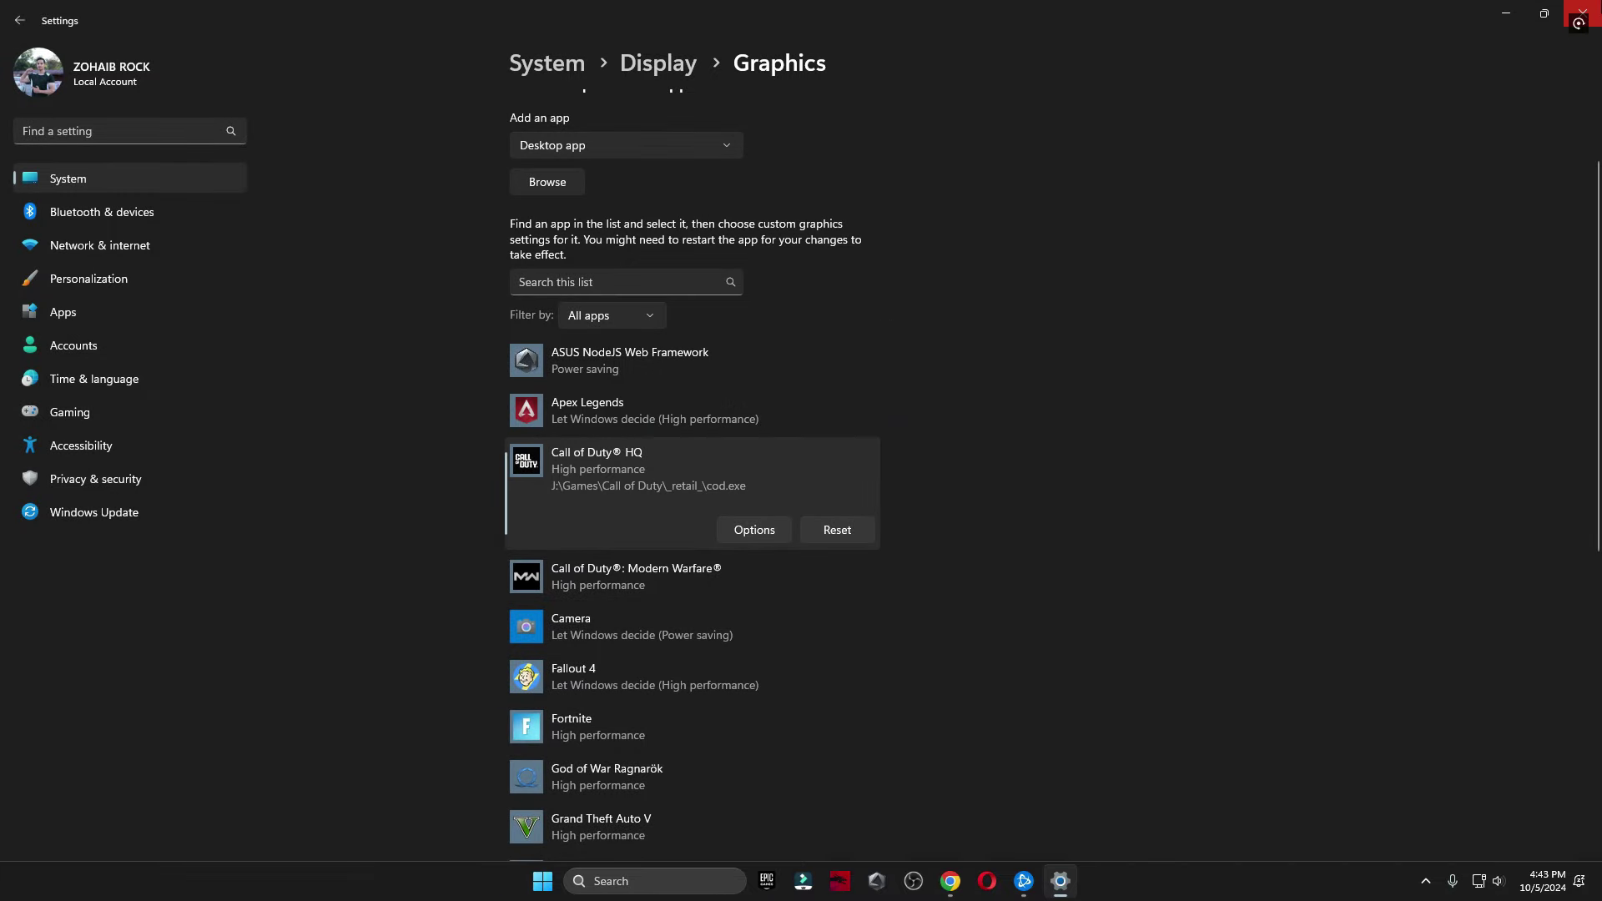
click(1583, 12)
Extract the Call of Duty Warzone 3 DX12 Error Fixed Pack archive to the desktop, placing the archive and its folder side by side in the free area.
drag(539, 122, 919, 291)
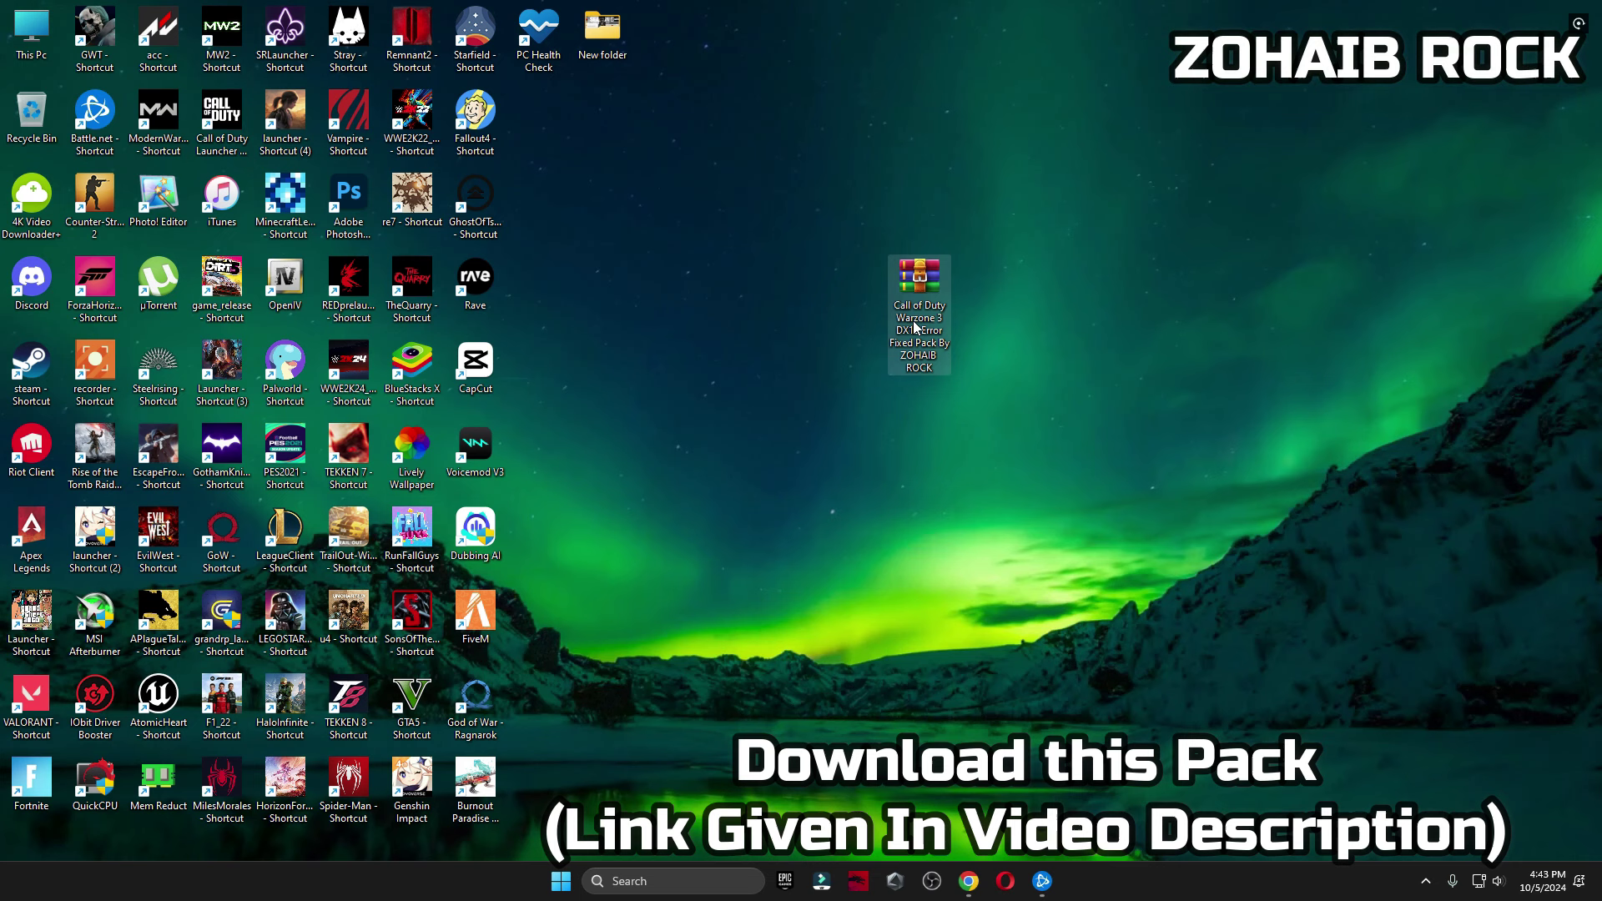
right_click(918, 322)
mouse_move(952, 624)
click(1230, 708)
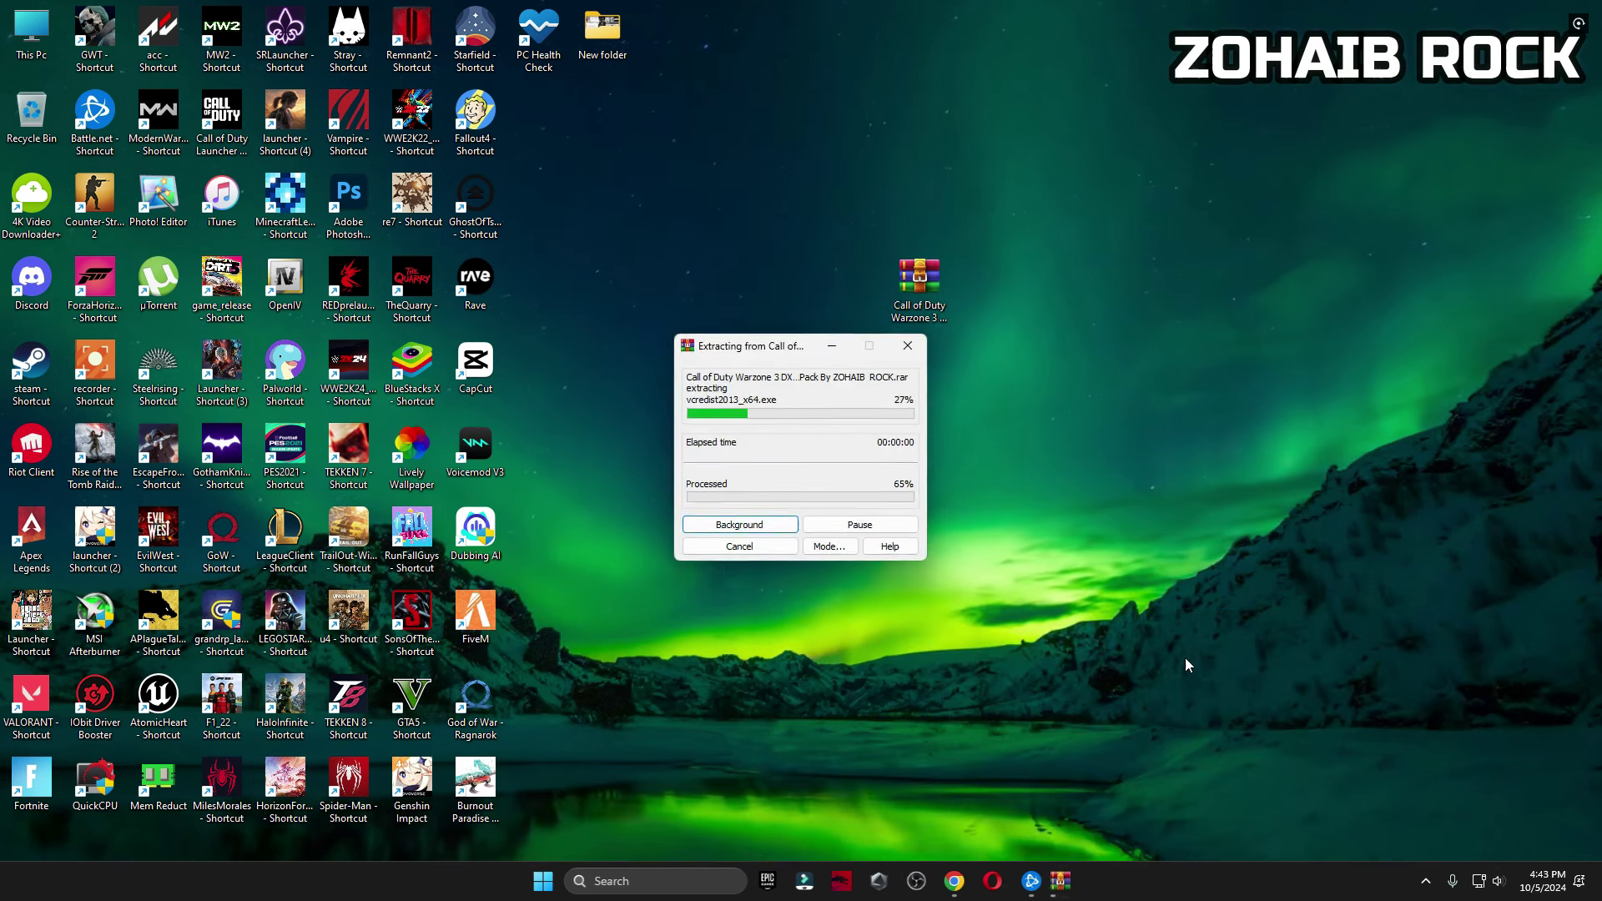
drag(538, 113, 880, 301)
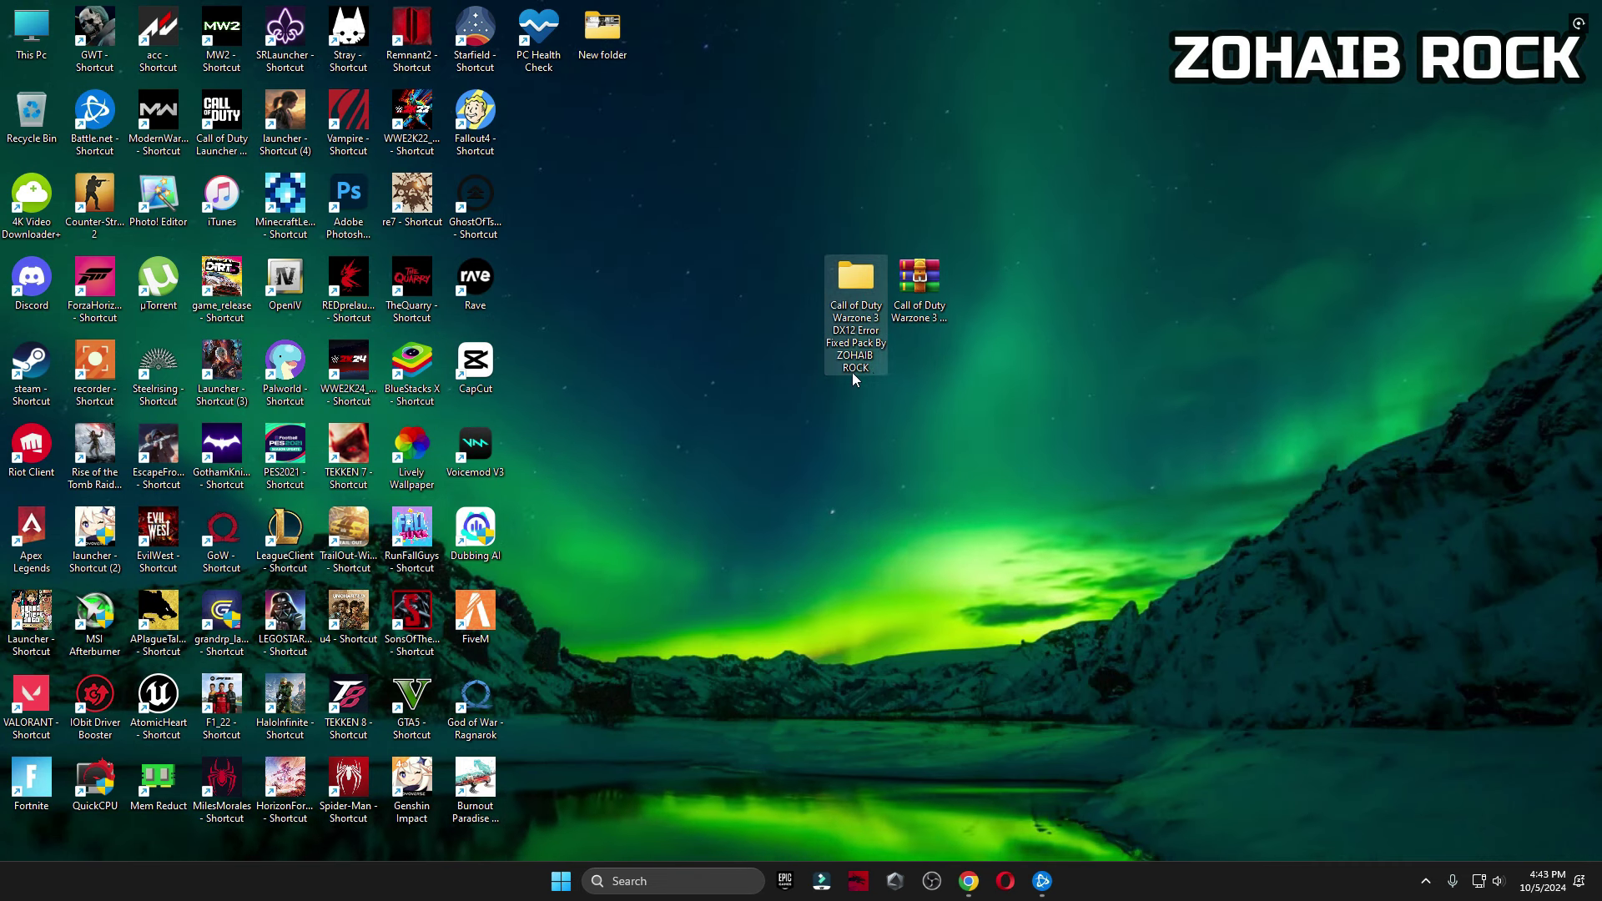
Launch DXSETUP.exe from the DirectX_11_Setup archive in the extracted pack folder and allow it to make changes.
double_click(843, 293)
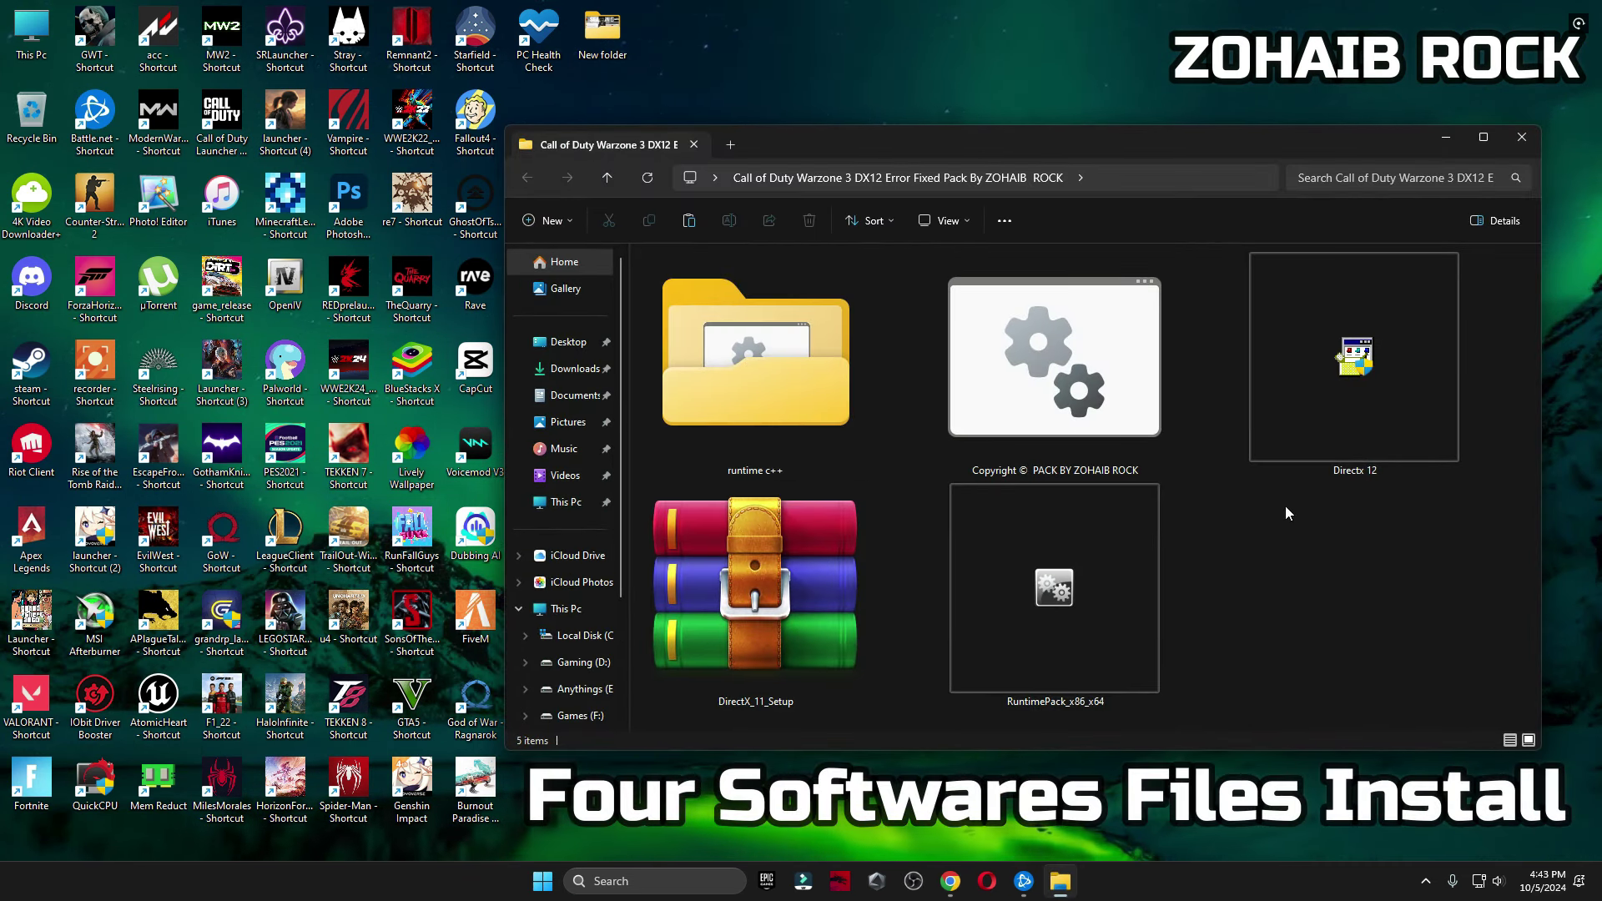
double_click(746, 584)
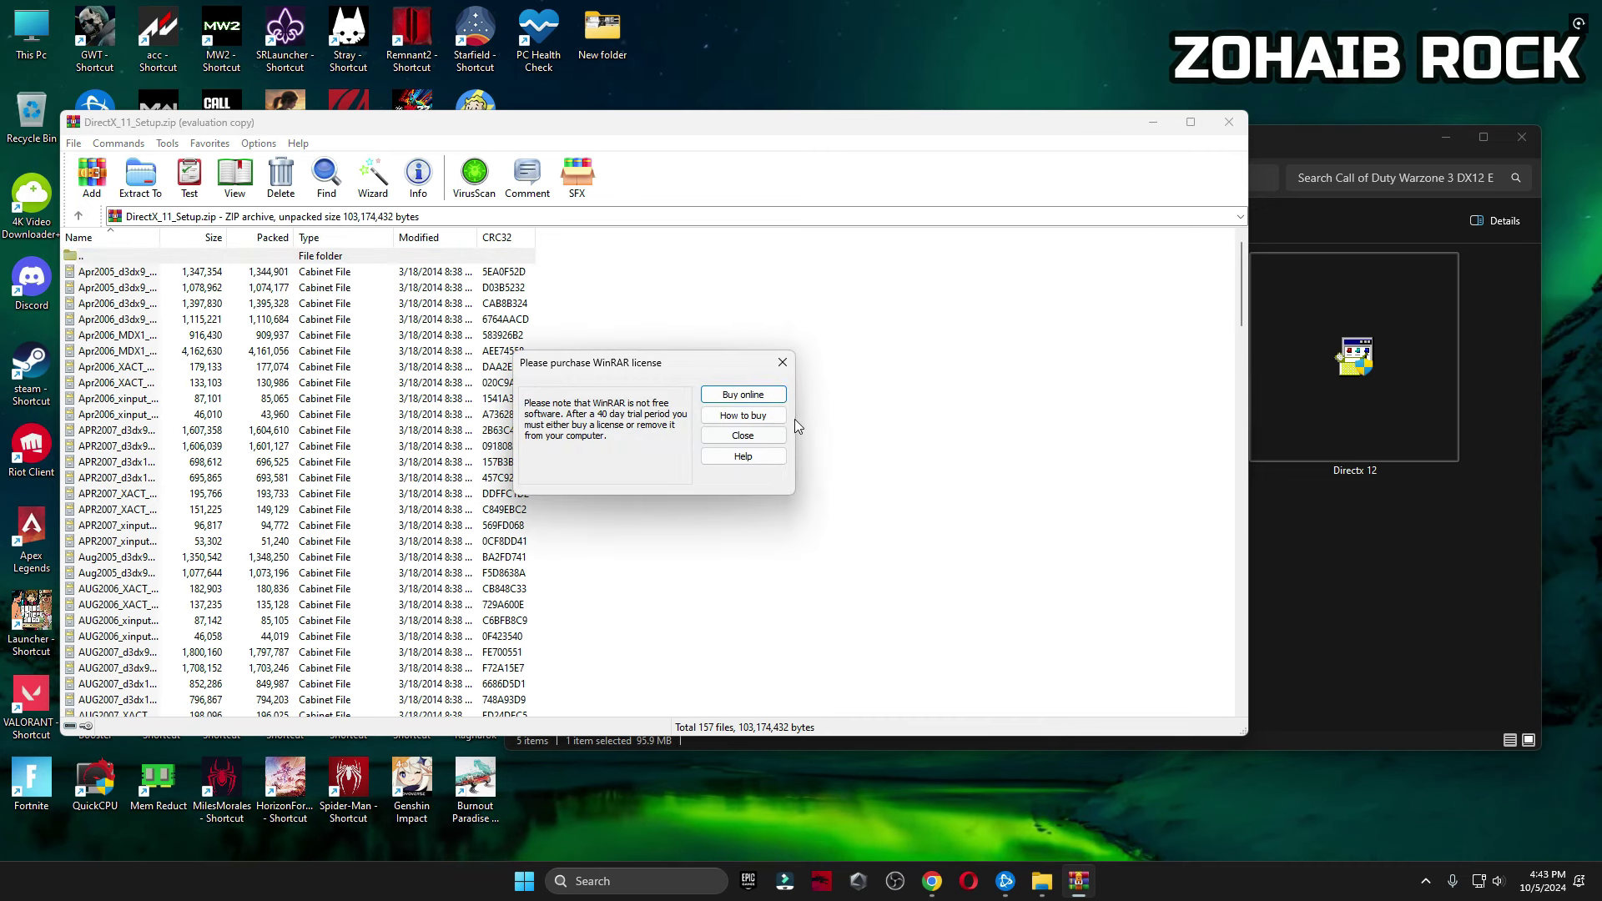
click(743, 434)
scroll(394, 553, down, 20)
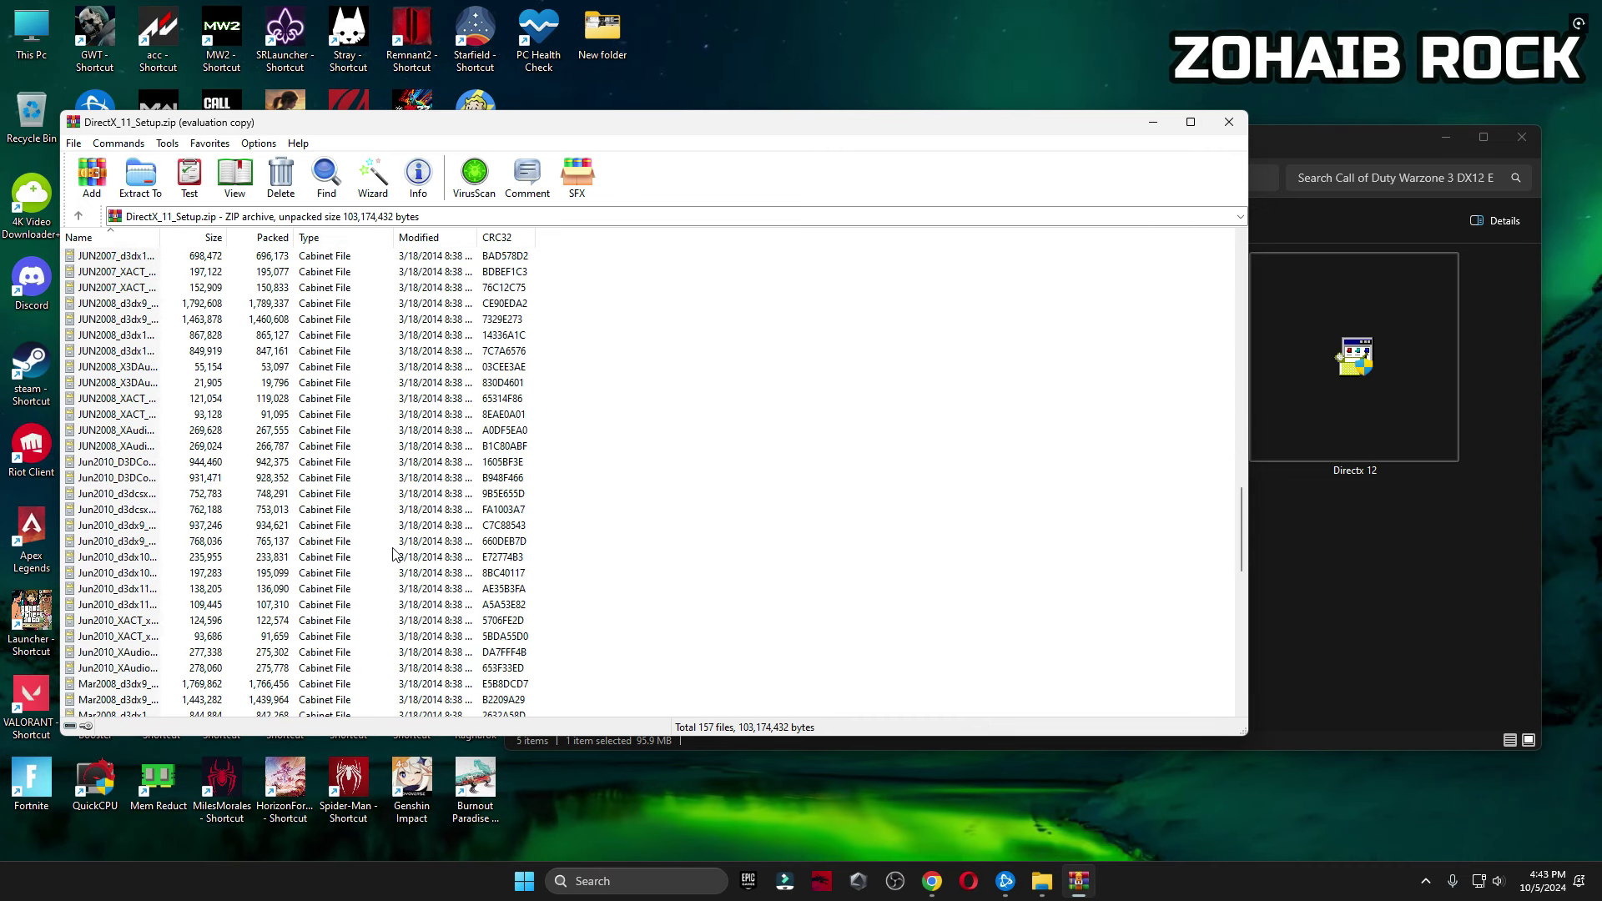
scroll(394, 559, down, 12)
double_click(110, 704)
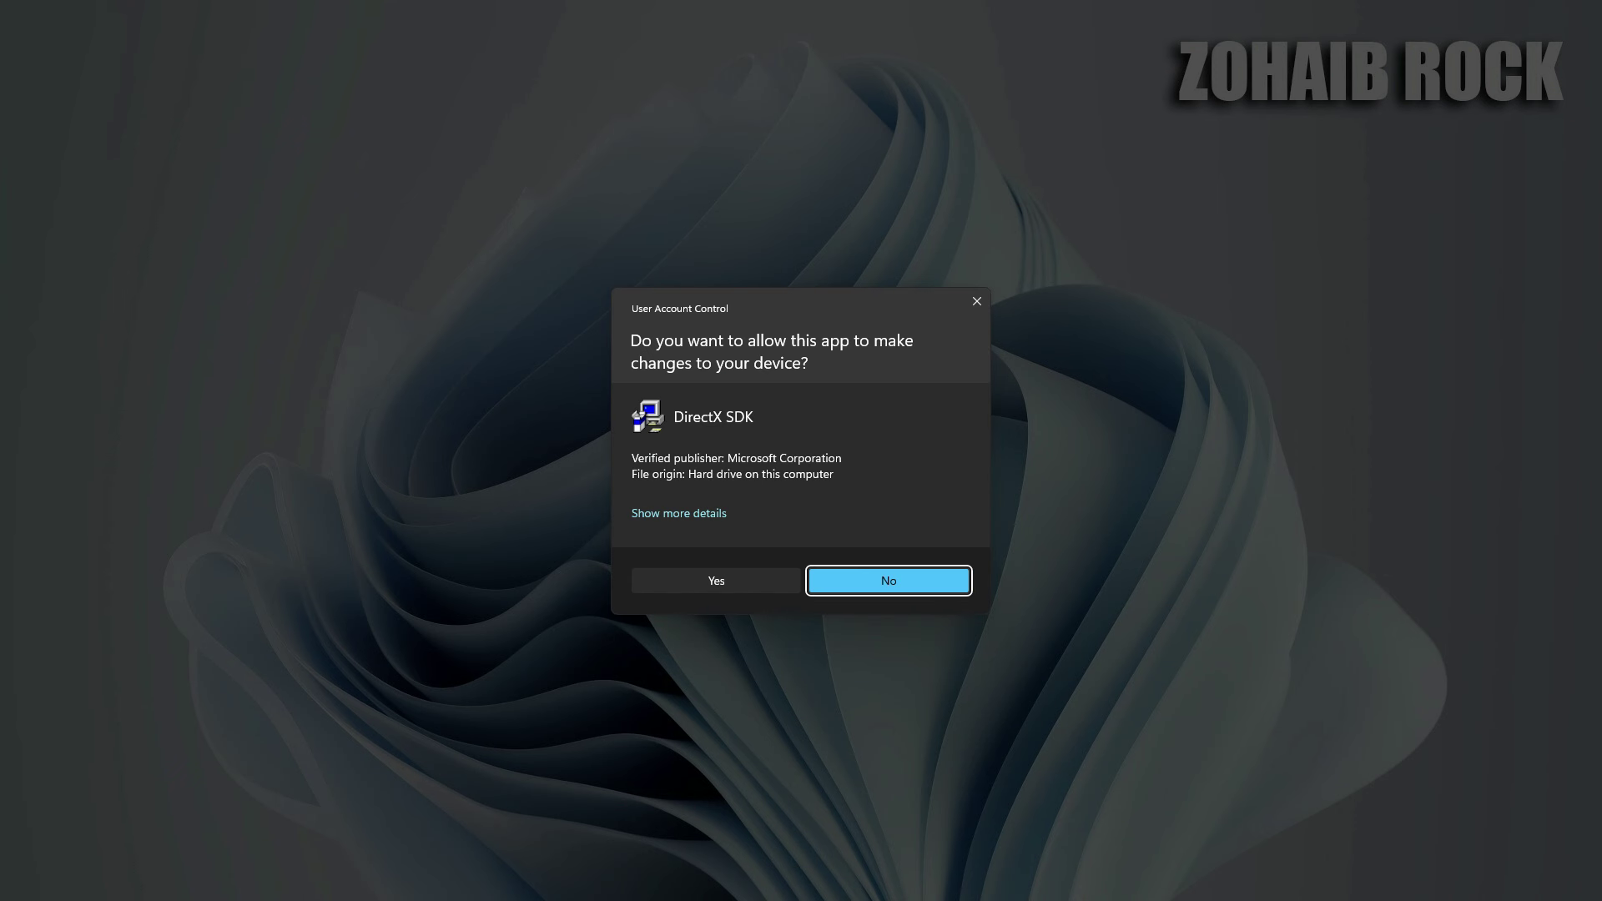
click(736, 578)
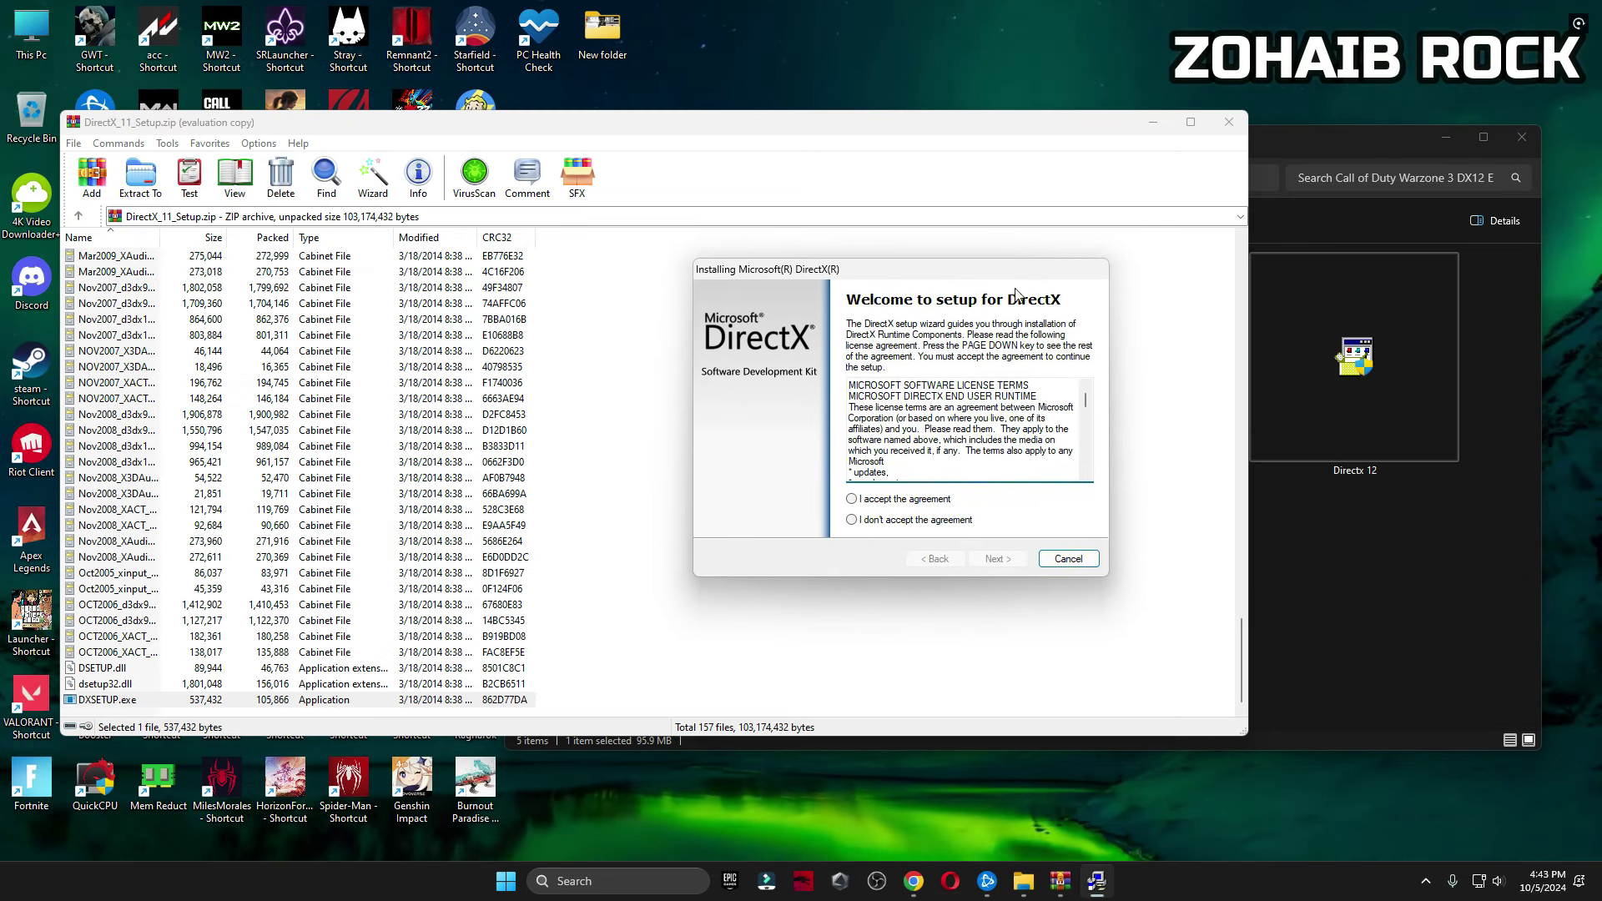
Accept the DirectX licence agreement, complete the installation and close the DirectX_11_Setup archive.
click(991, 564)
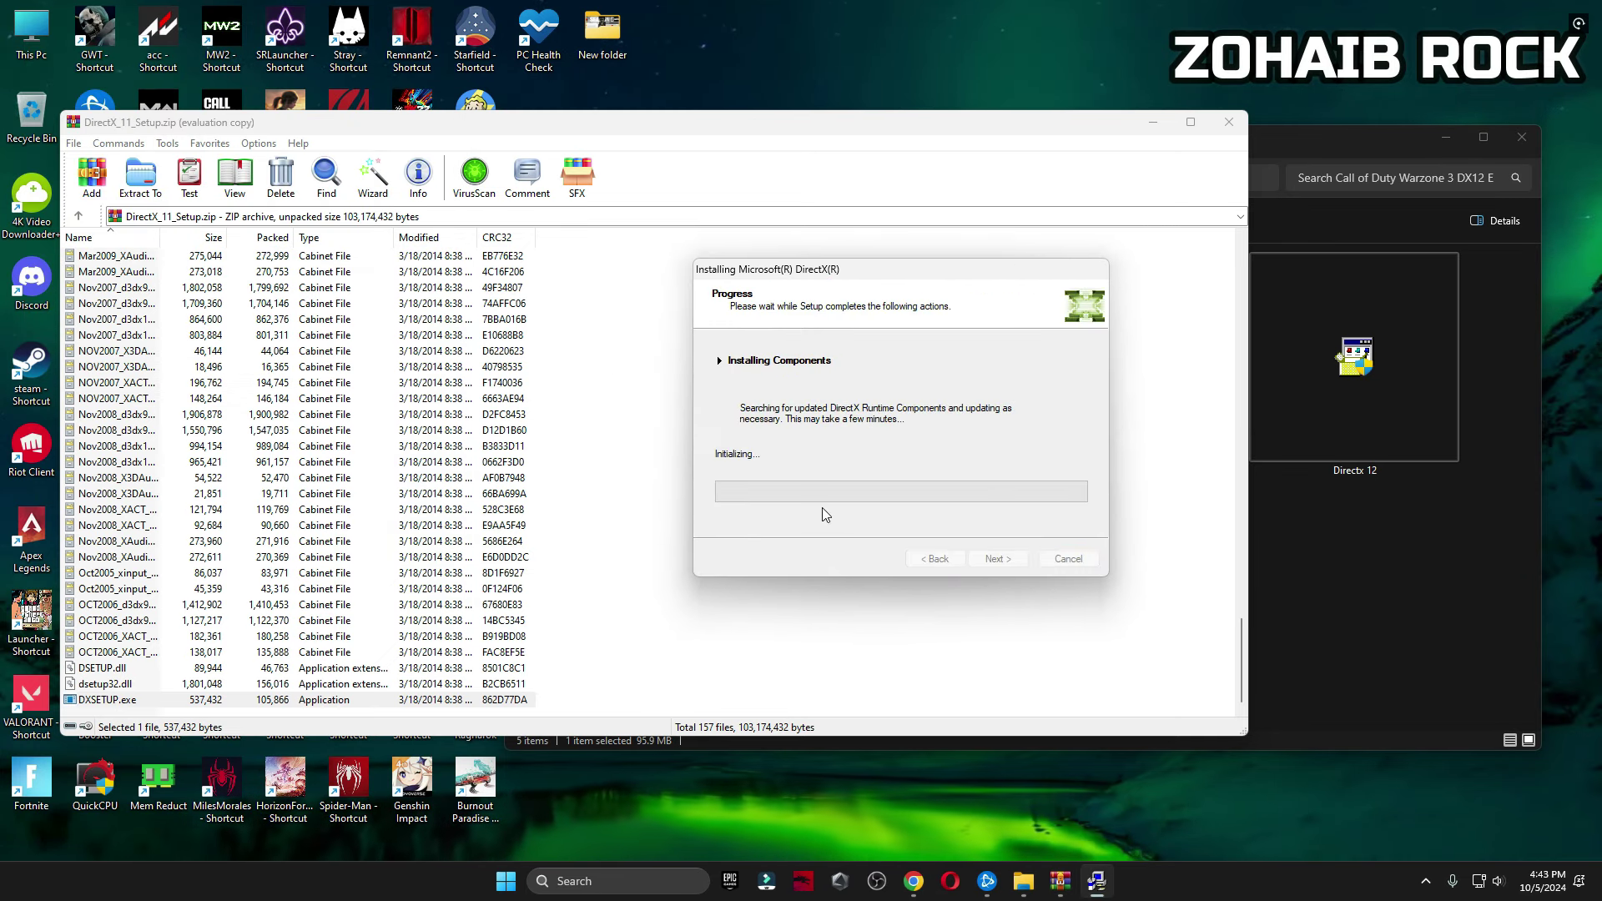
mouse_move(895, 280)
mouse_down()
mouse_move(1008, 361)
mouse_move(1016, 275)
mouse_move(919, 304)
mouse_move(888, 295)
mouse_up()
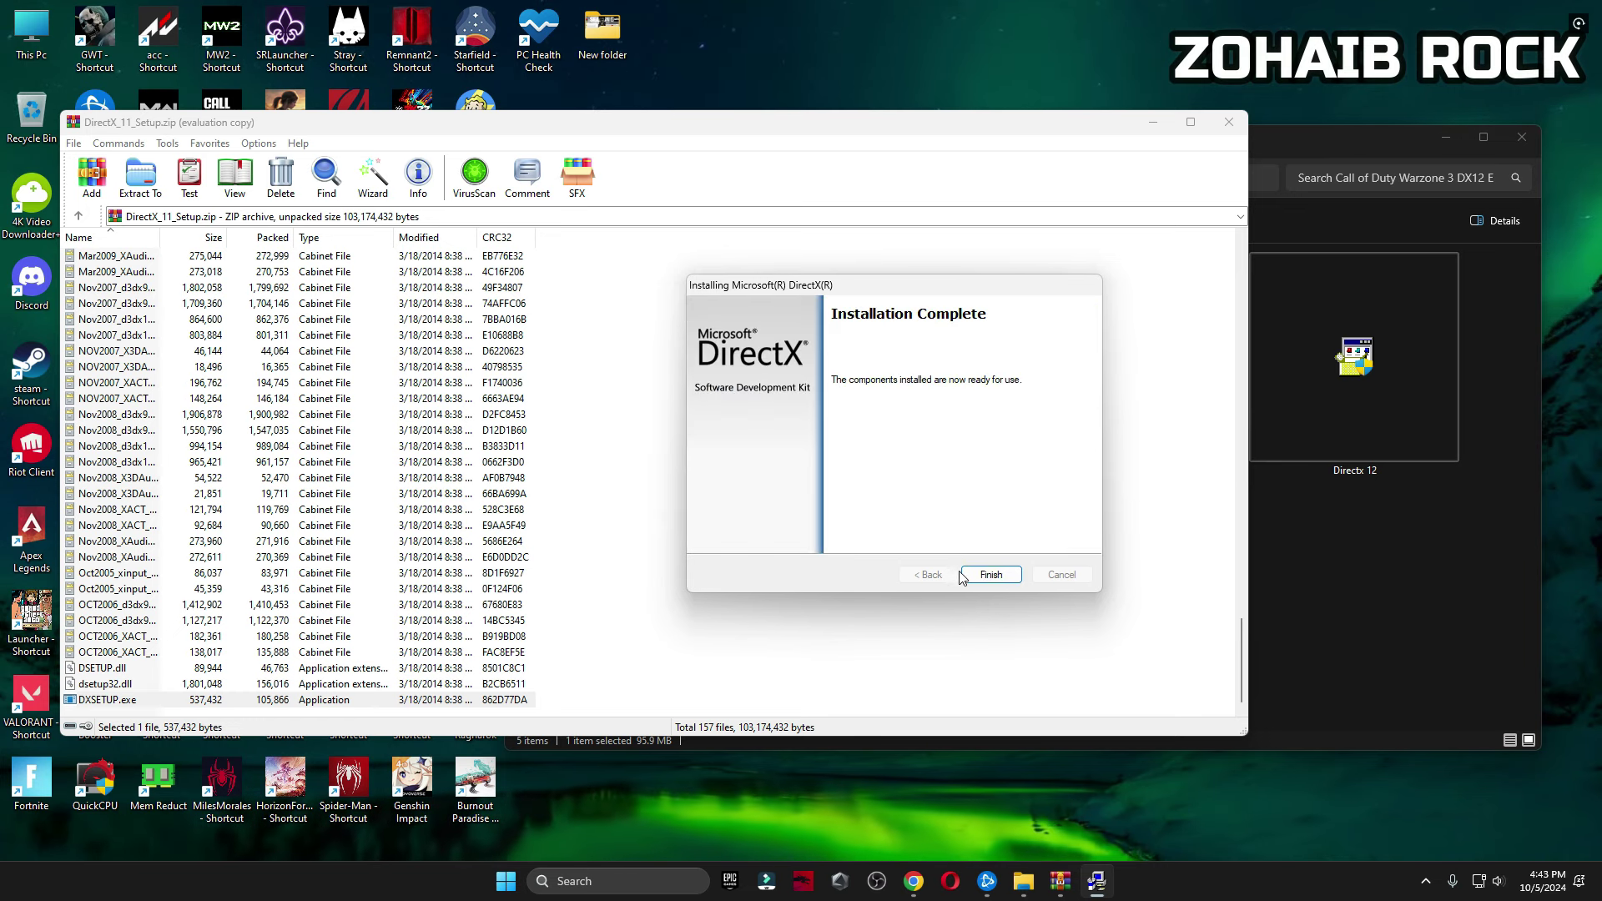
click(991, 575)
click(1230, 121)
Run the Directx 12 installer from the pack folder, accept its agreement and finish the setup.
double_click(1337, 415)
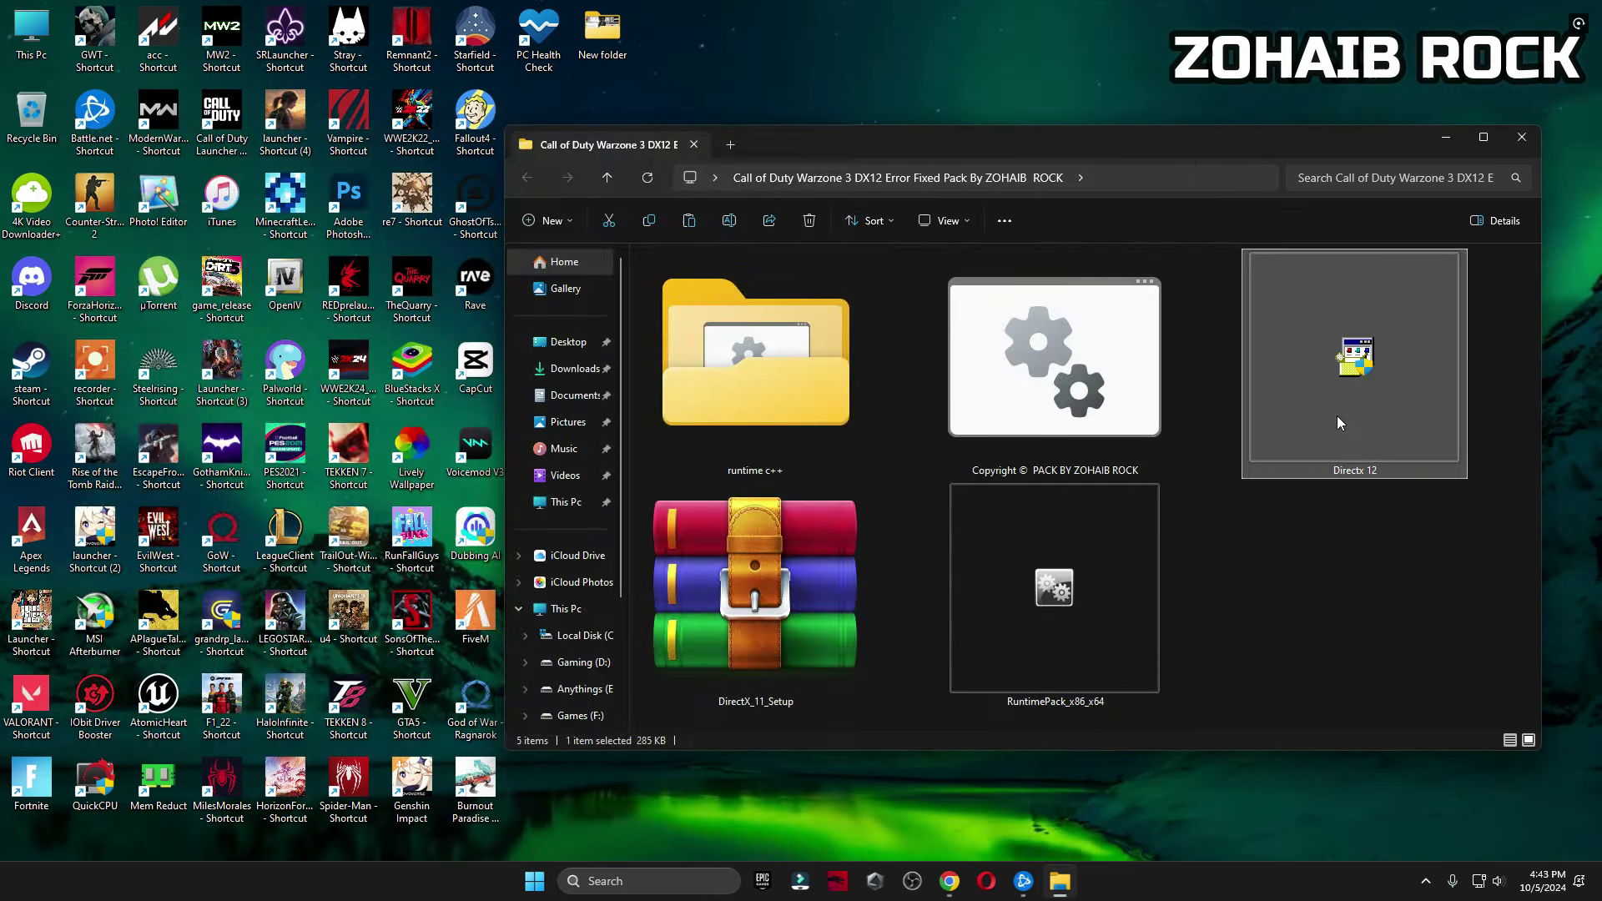
click(767, 577)
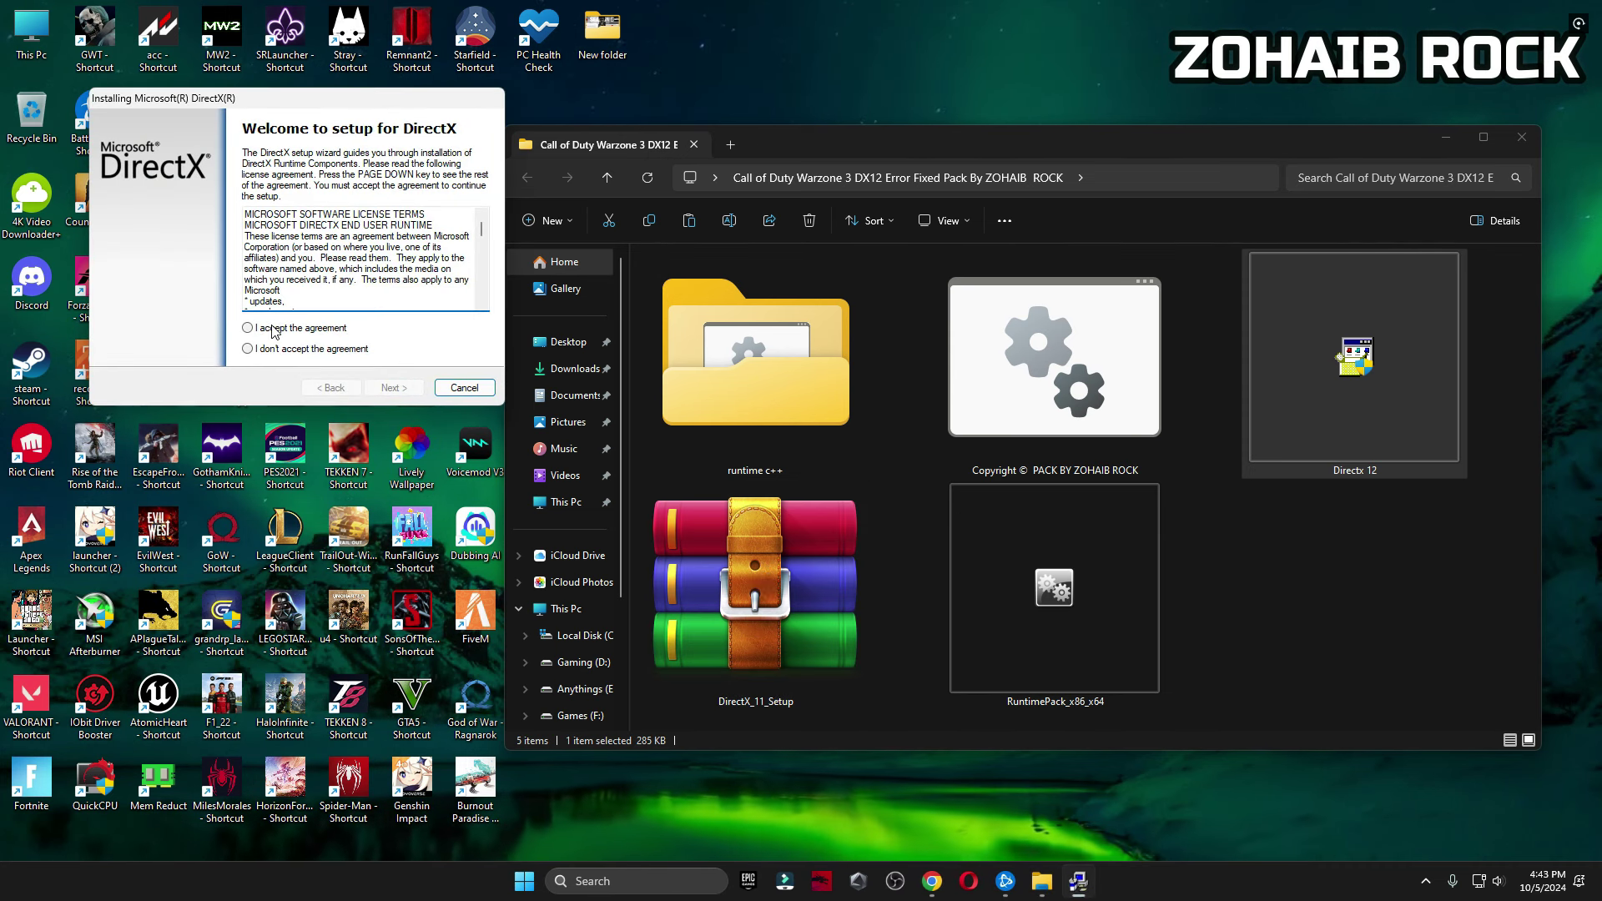
click(400, 389)
click(393, 389)
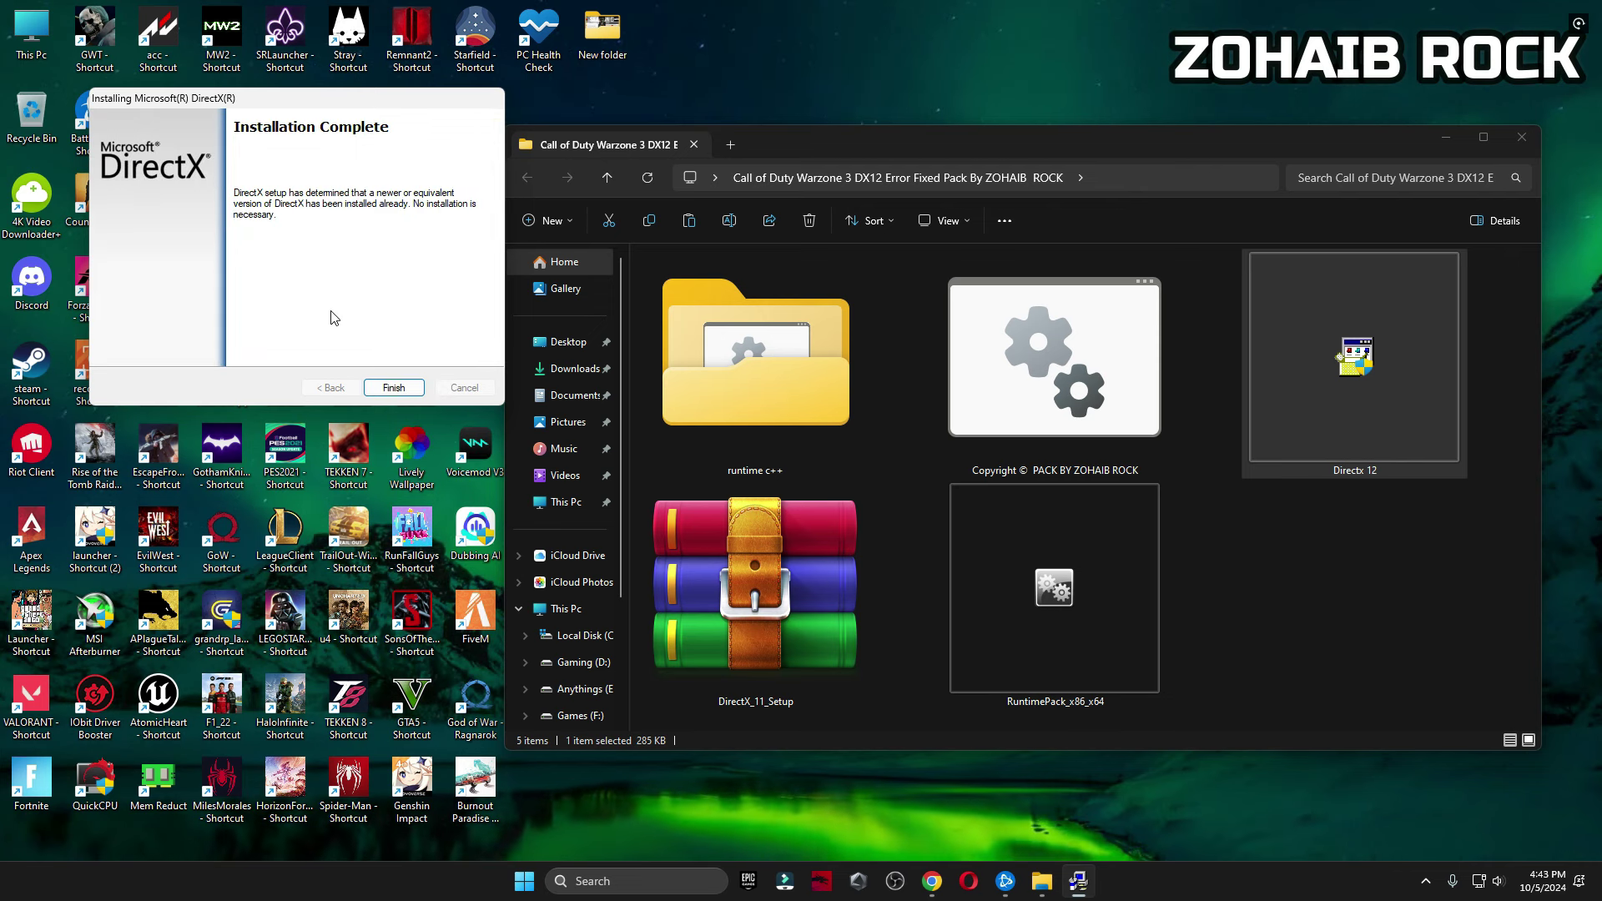
click(391, 387)
Launch the RuntimePack_x86_x64 installer from the pack folder and allow it to make changes.
double_click(969, 569)
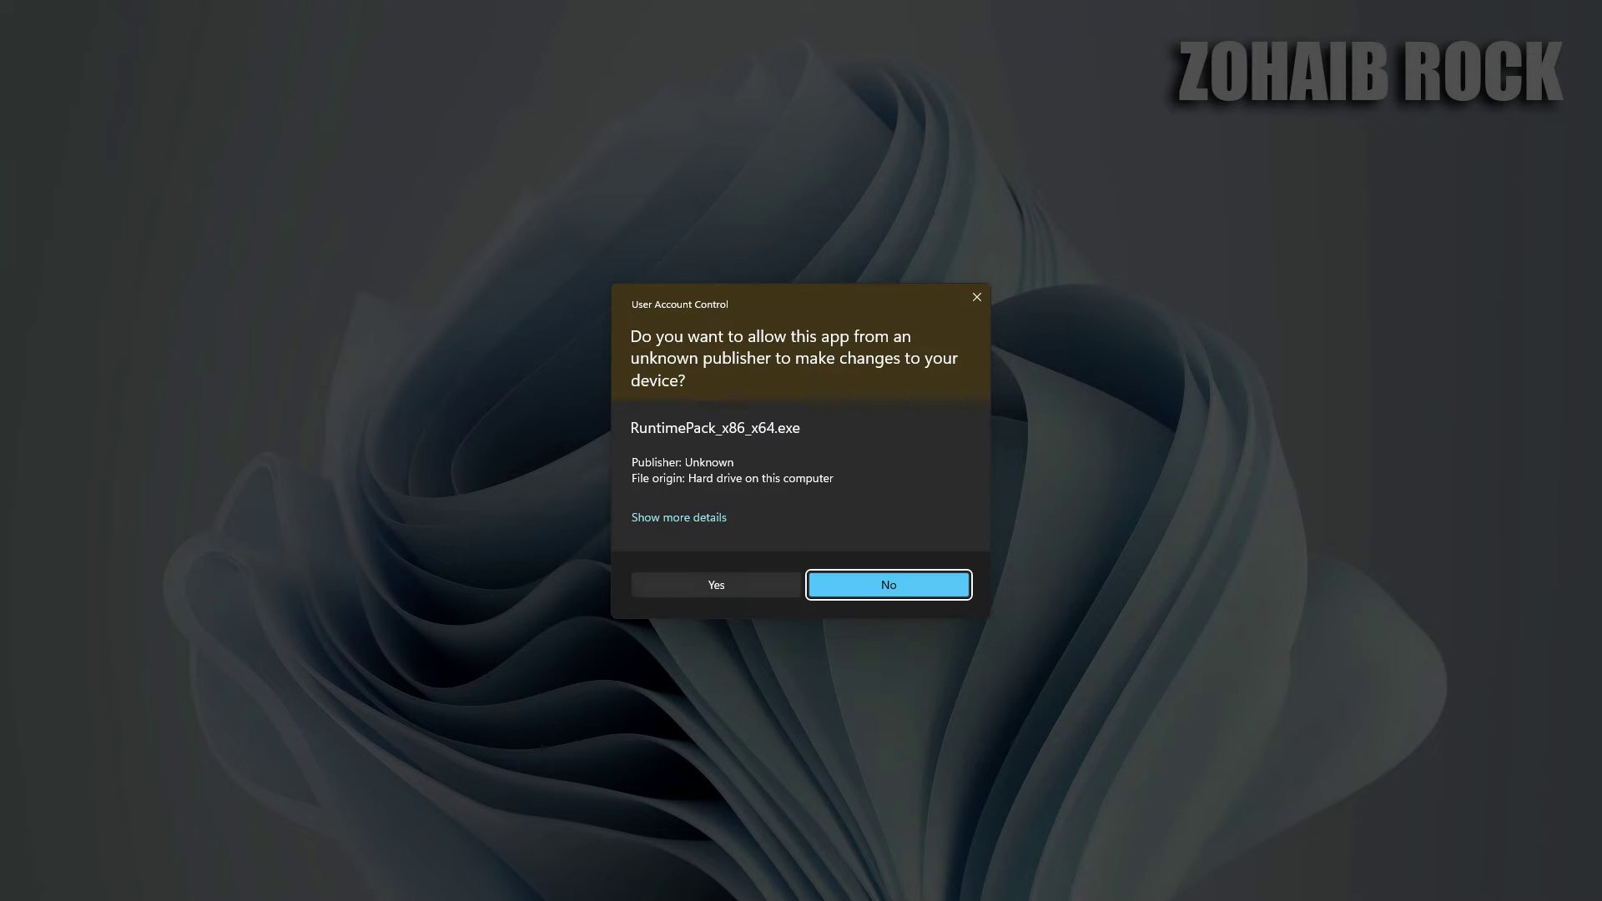
click(716, 584)
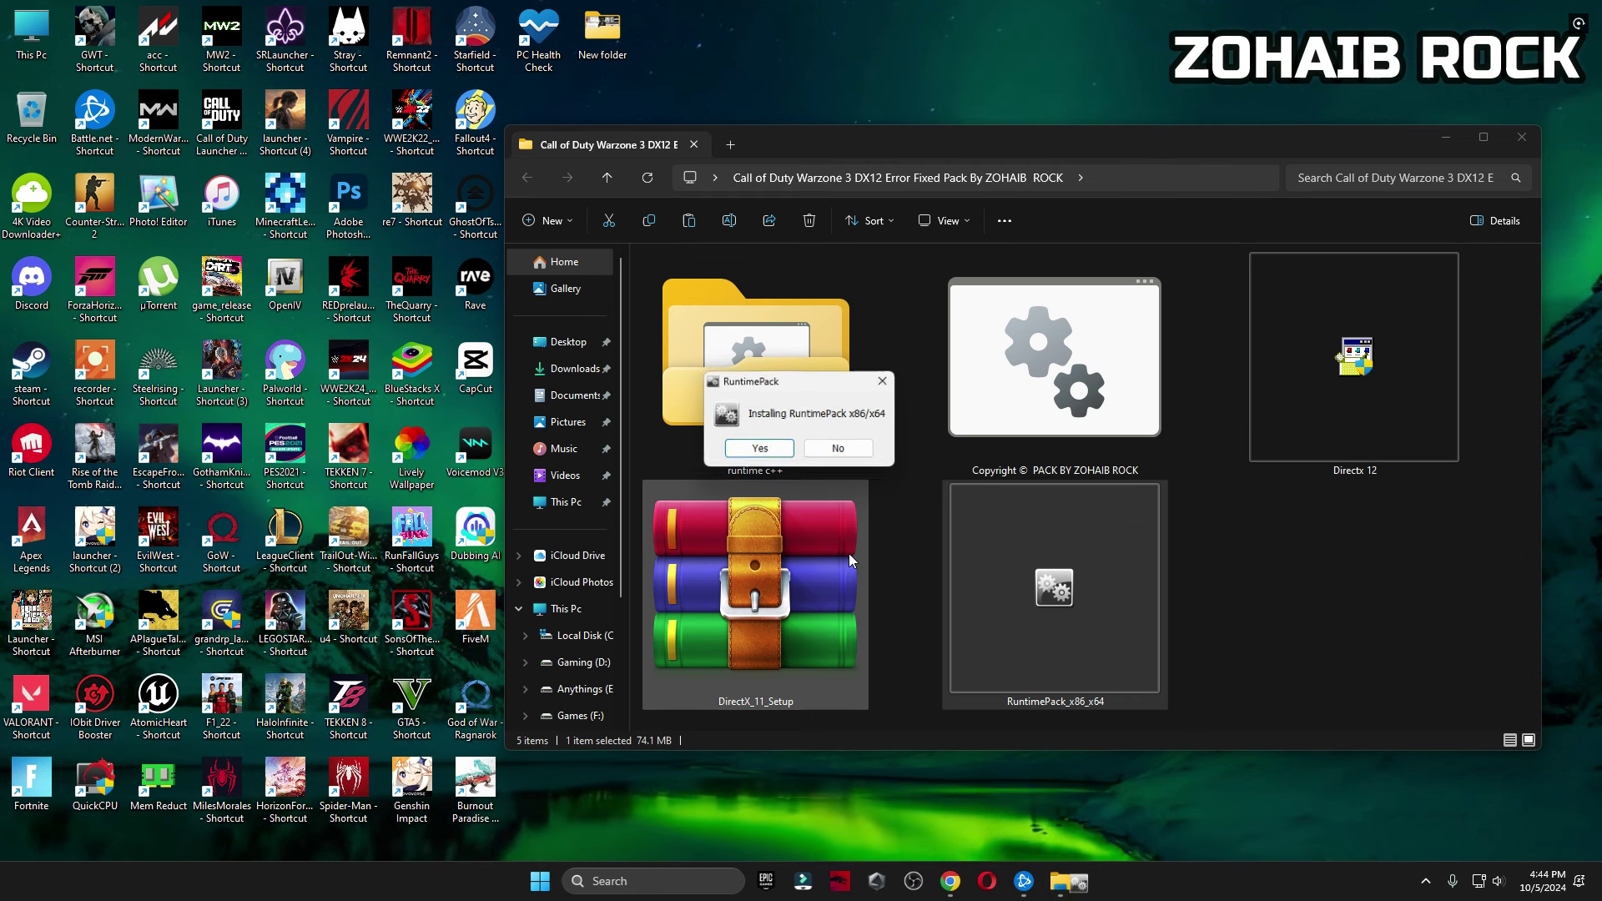
Run the install_all batch file in the runtime c++ folder and allow it to install the Visual C++ runtimes.
double_click(769, 338)
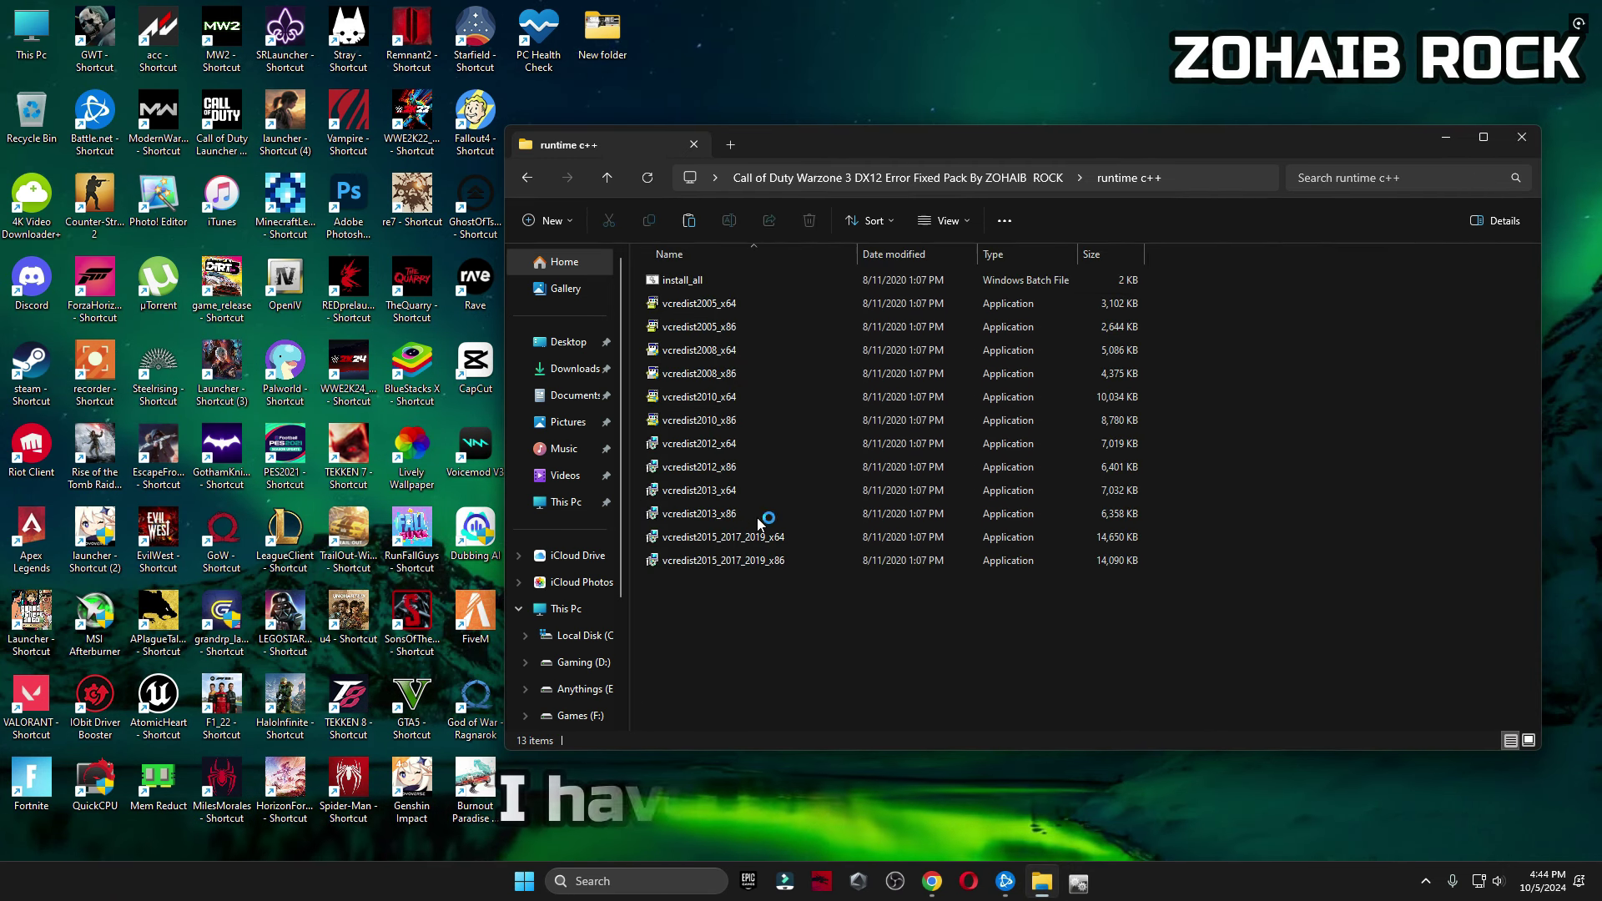
double_click(710, 279)
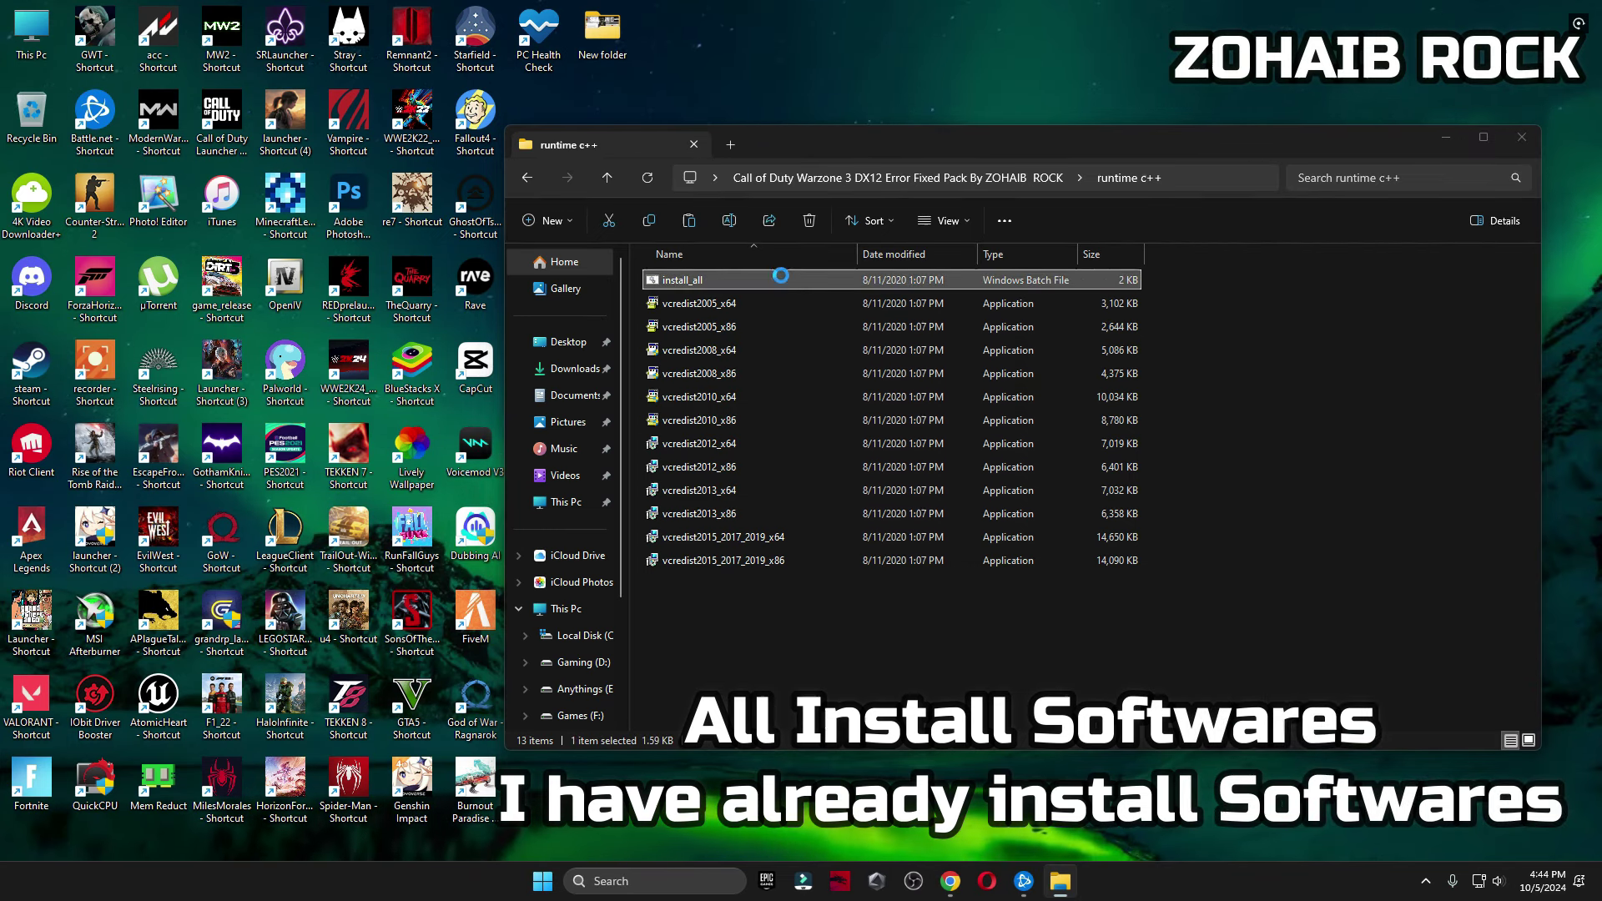
key(alt+y)
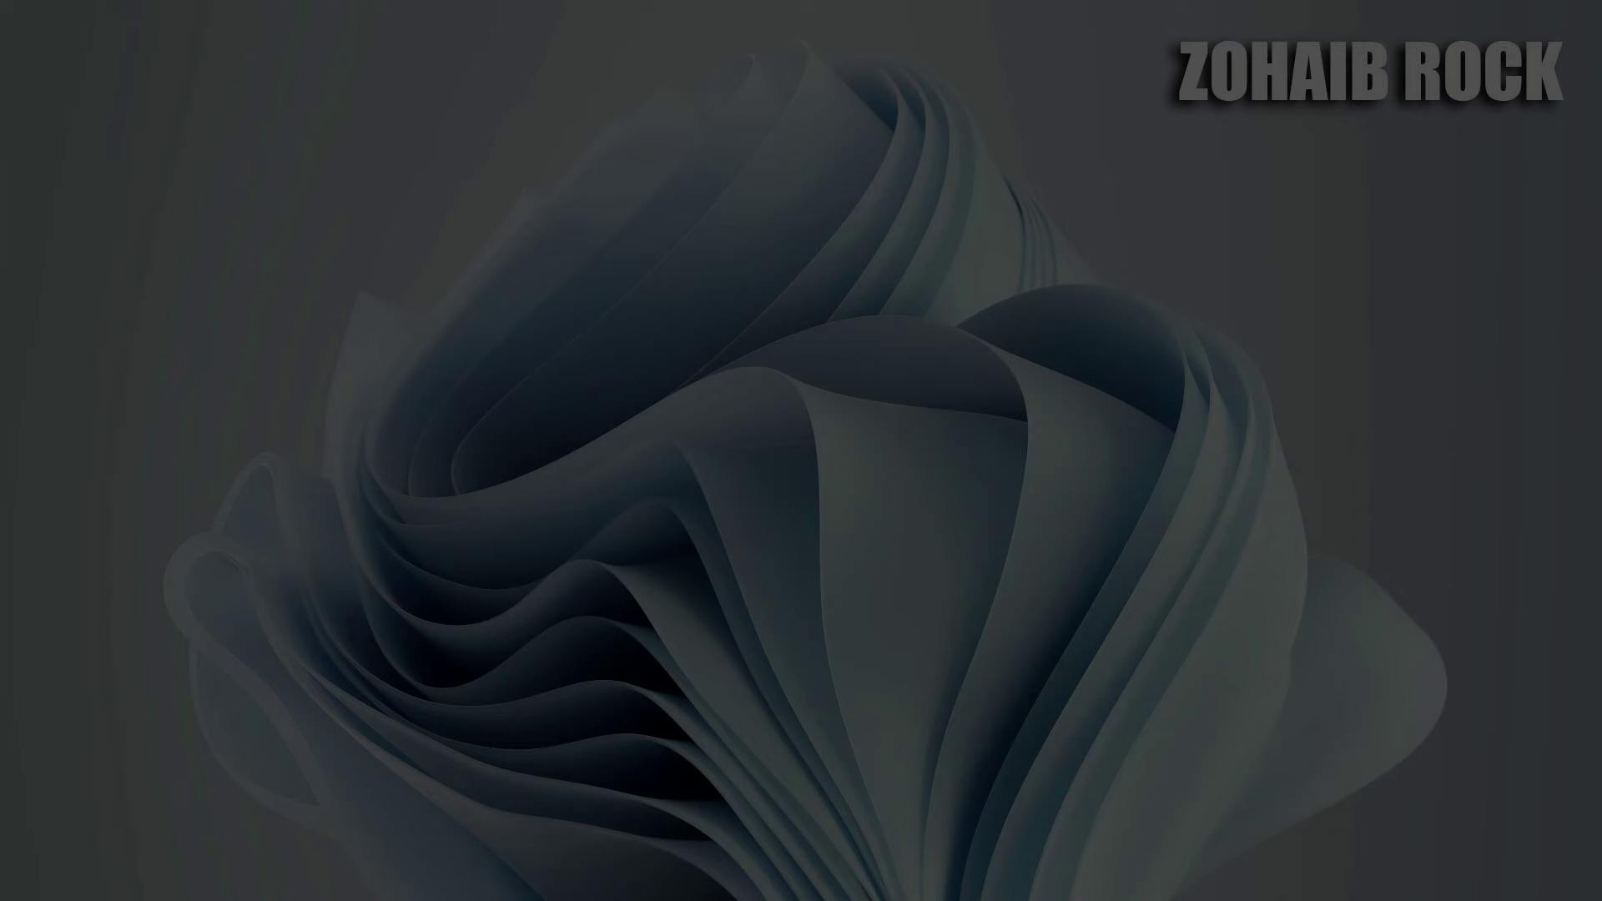
key(alt+y)
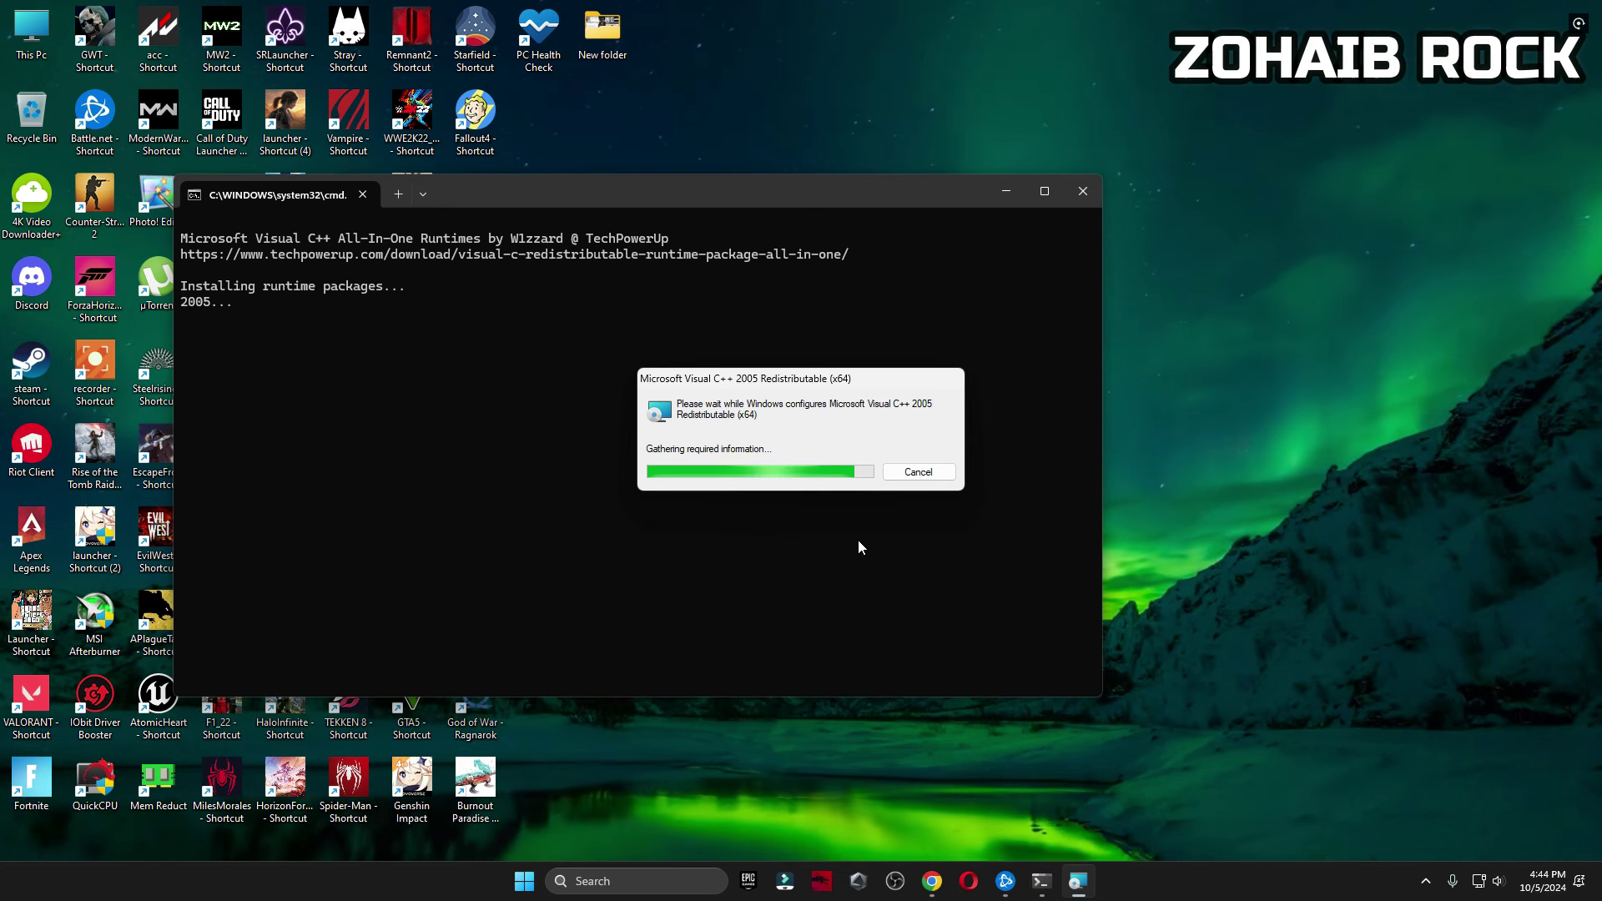
Allow the vcredist_x86 and vcredist_x64 installers to make changes until all Visual C++ runtimes are installed, and dismiss the RuntimePack completion message.
key(alt+y)
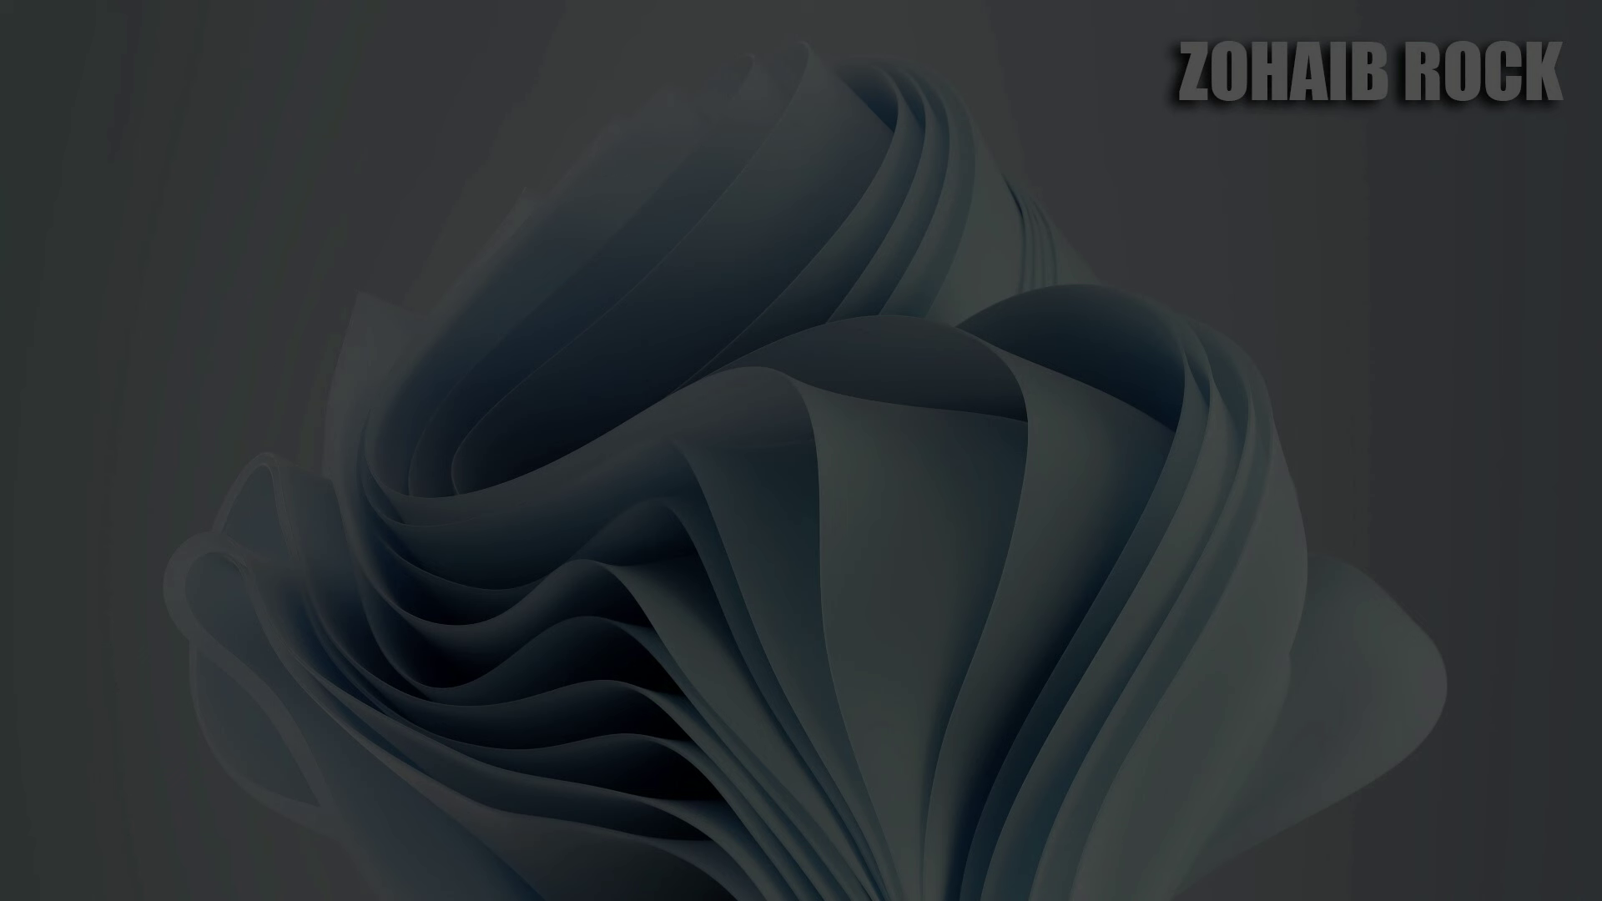
click(809, 578)
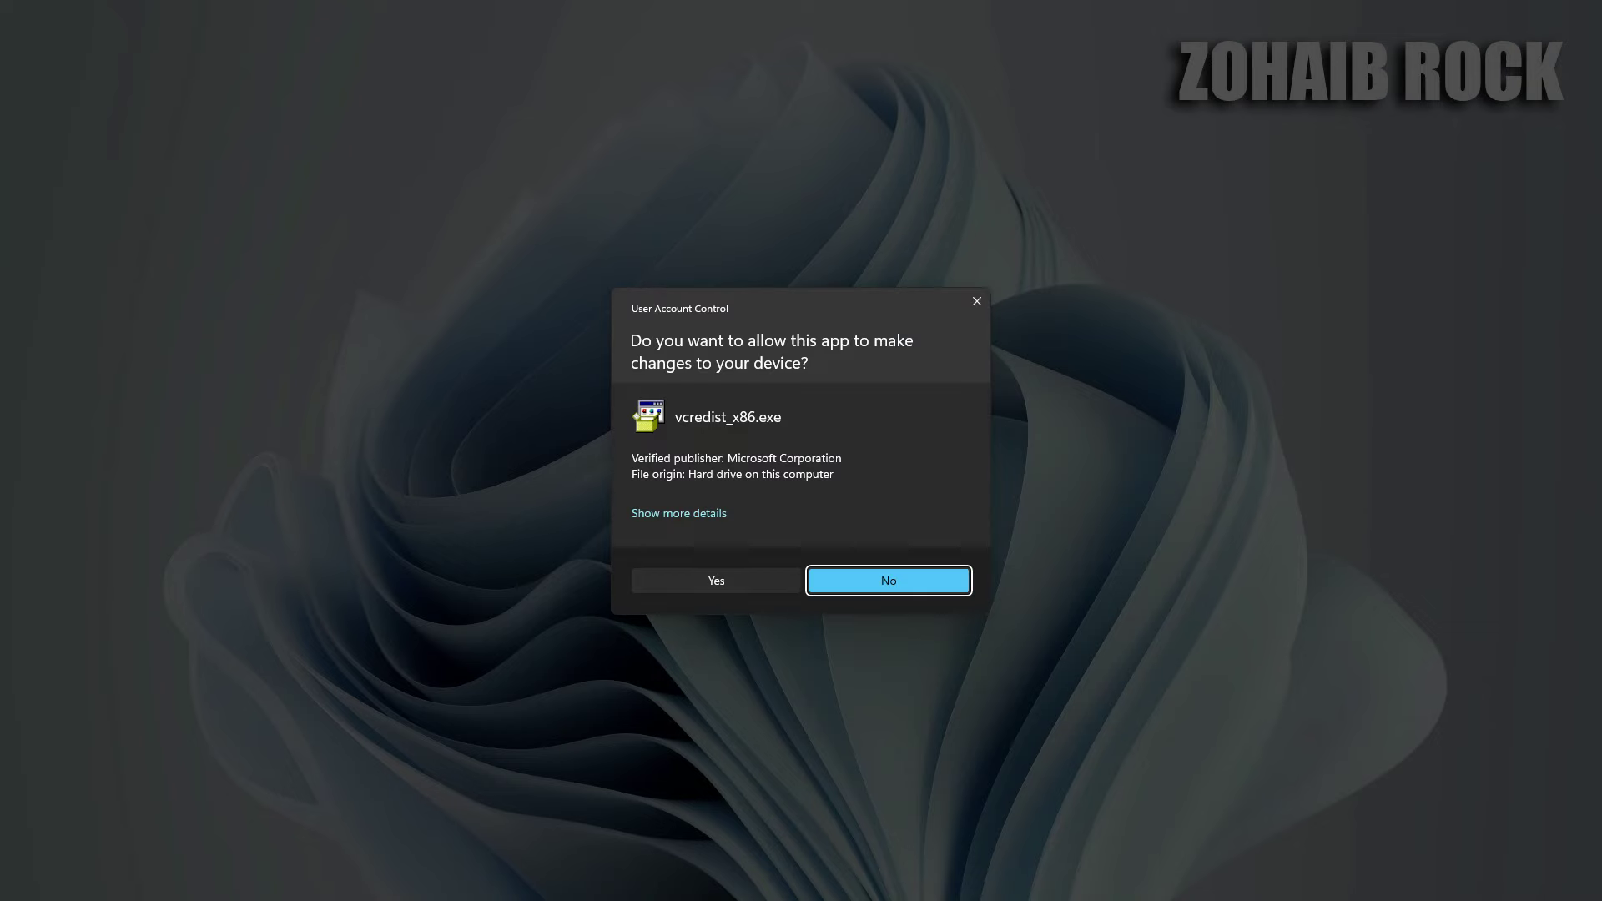
click(816, 581)
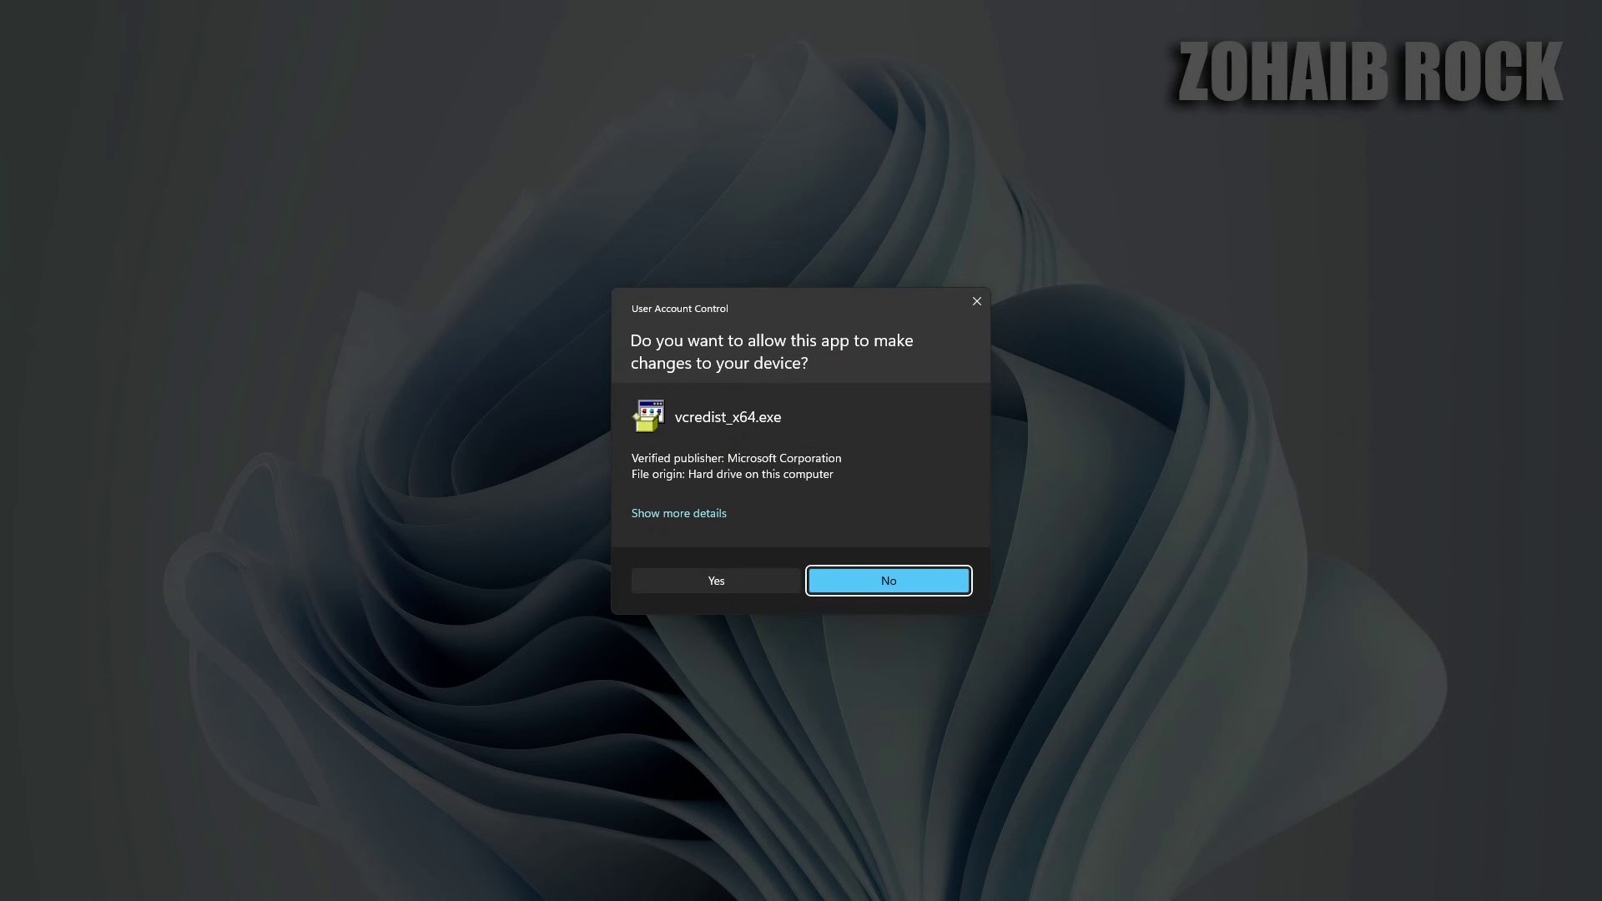
click(779, 573)
click(766, 574)
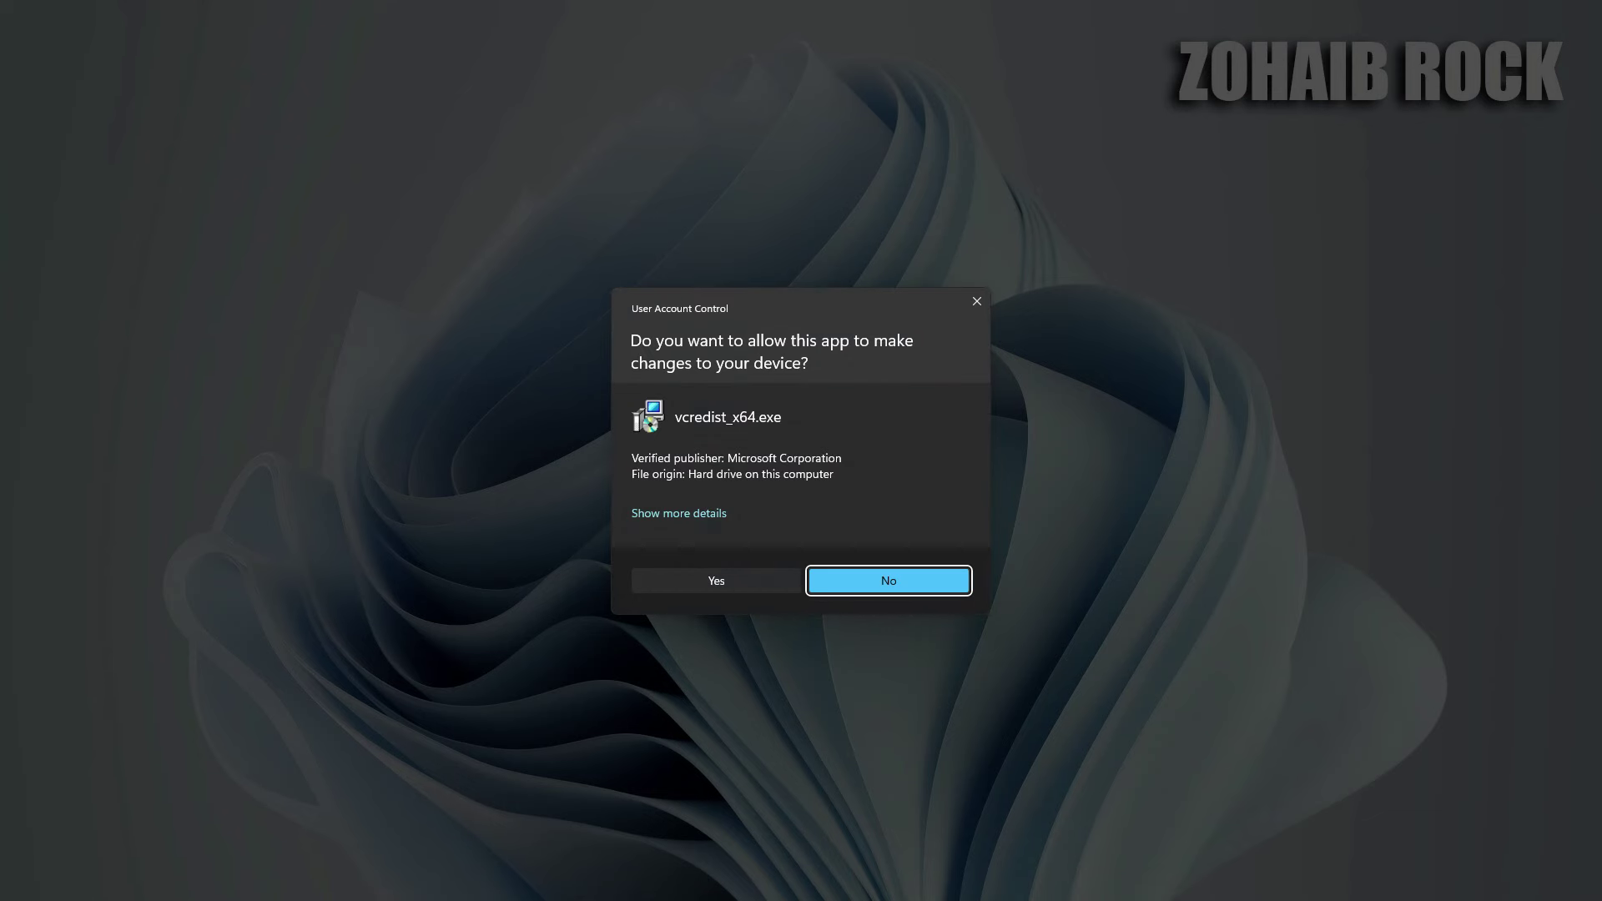
click(778, 570)
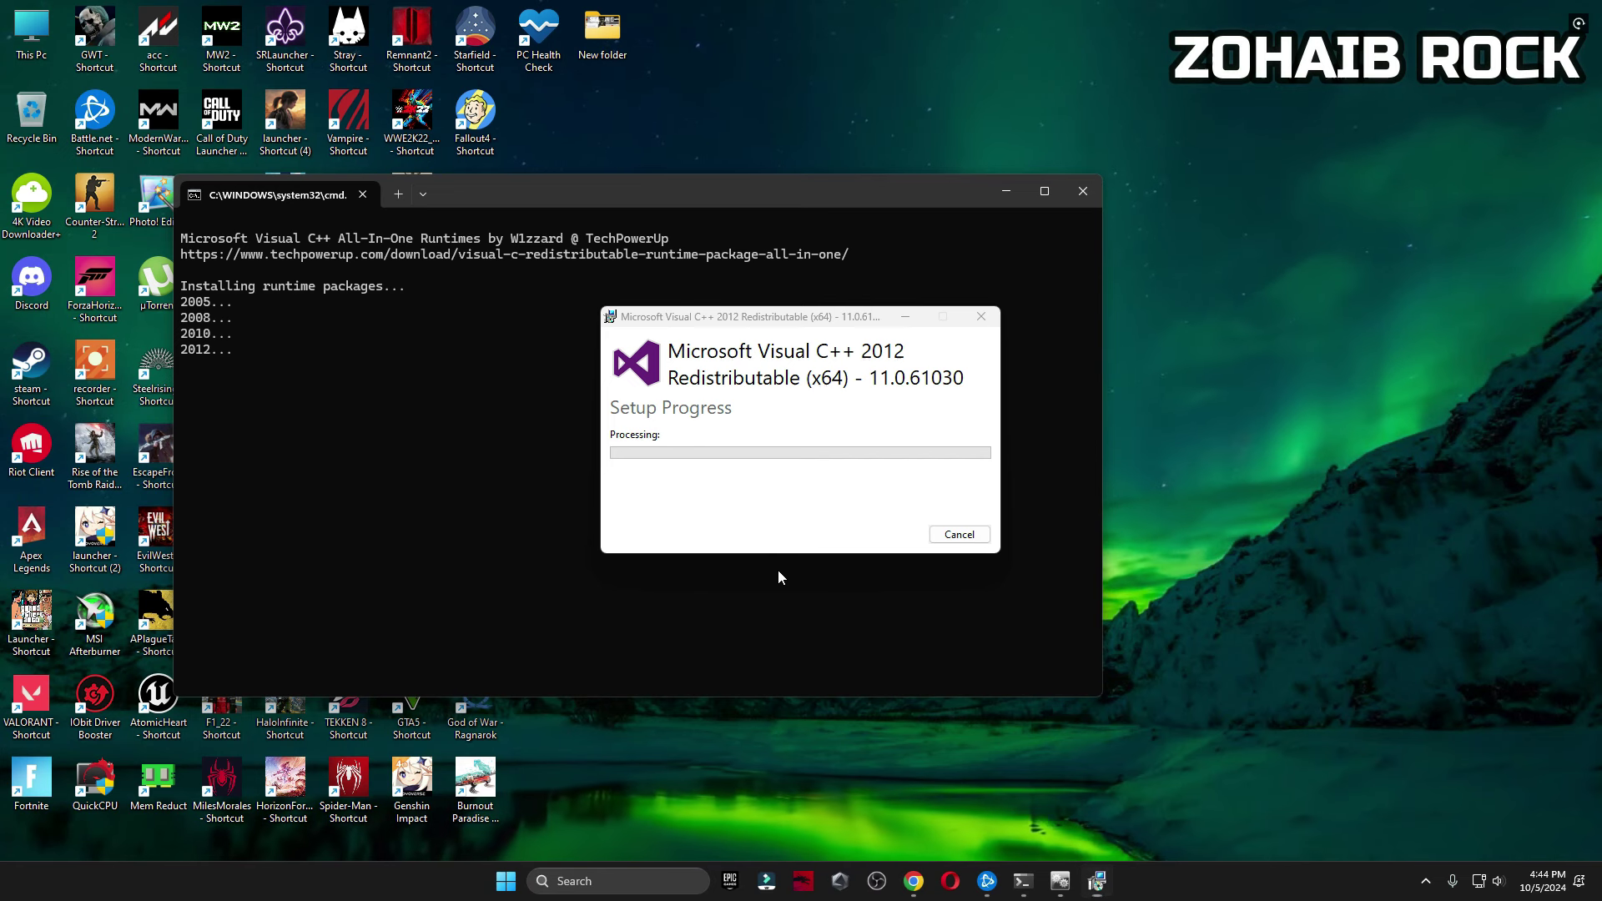
click(761, 574)
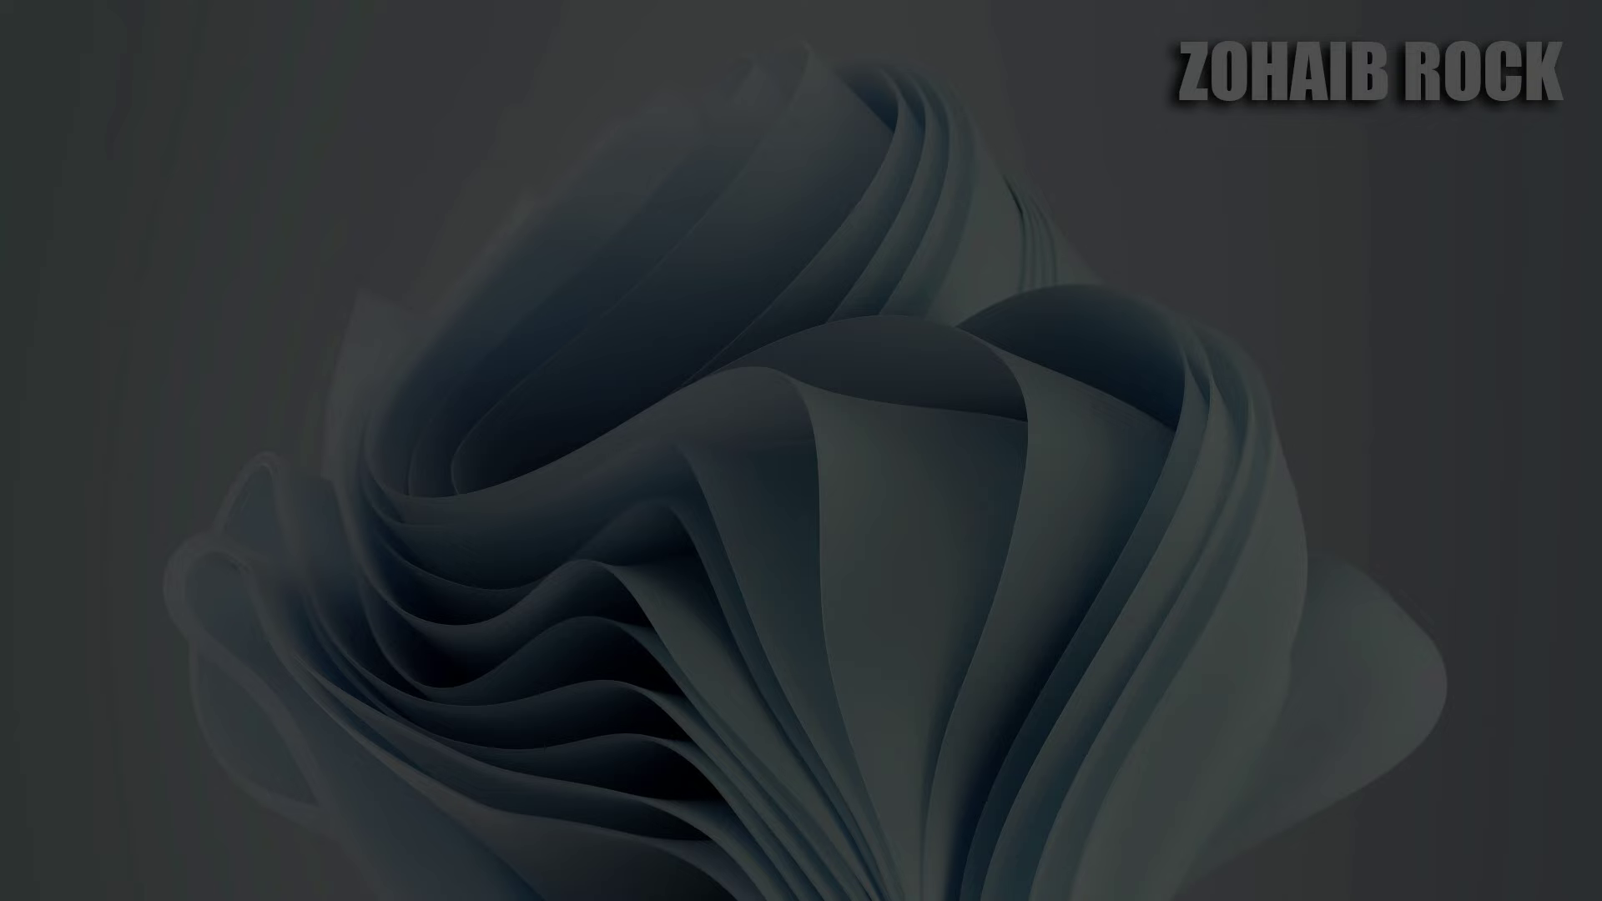
click(753, 574)
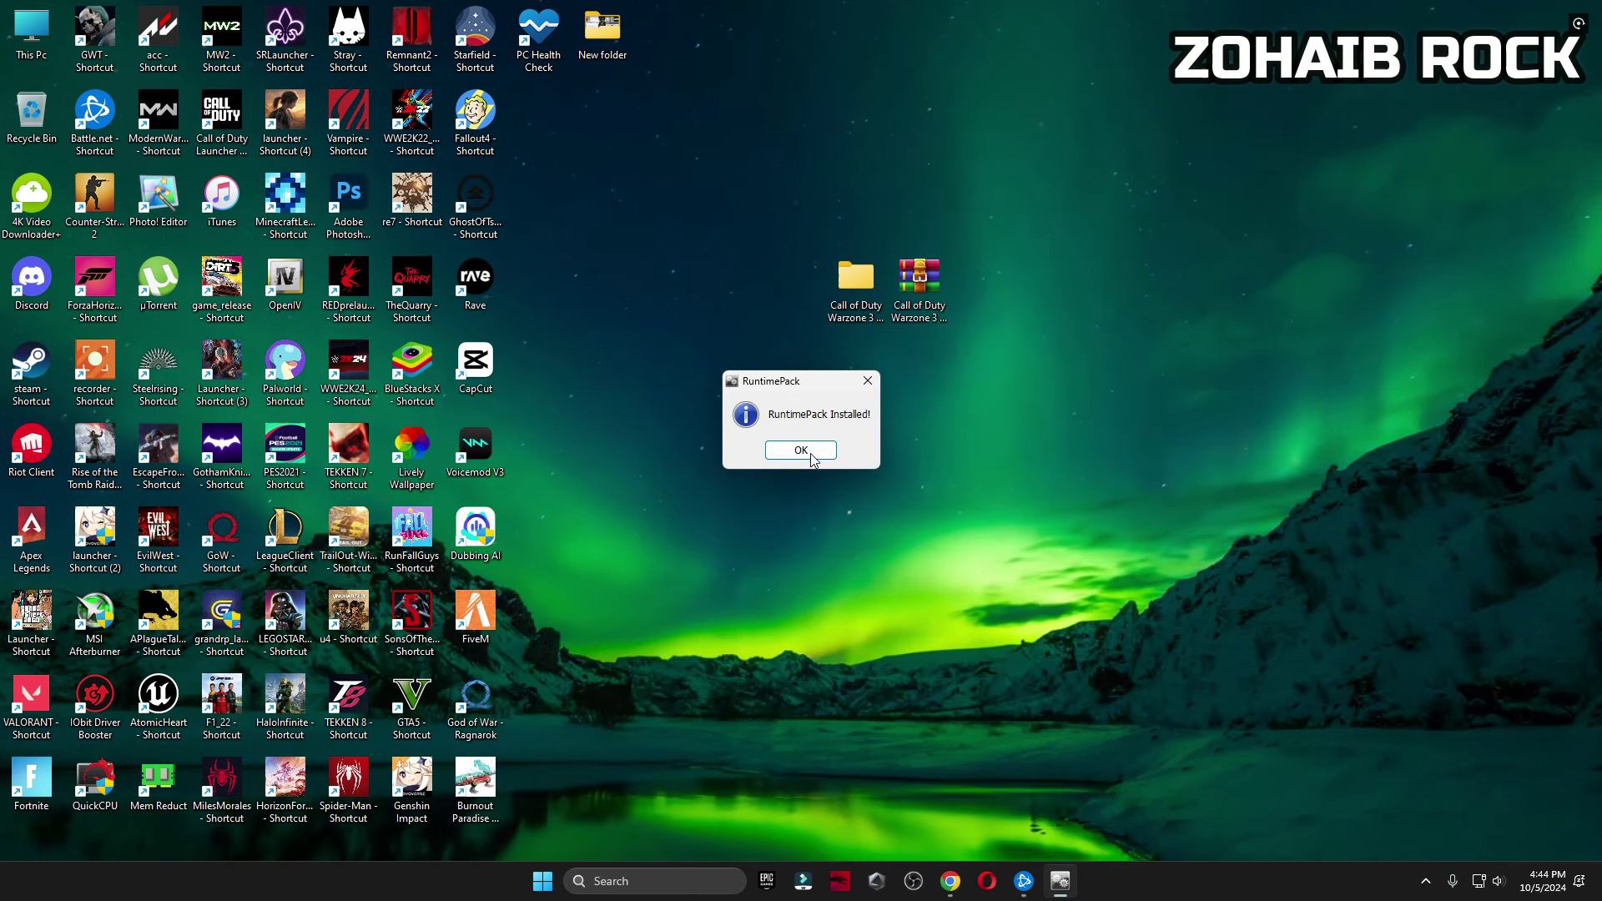
click(802, 448)
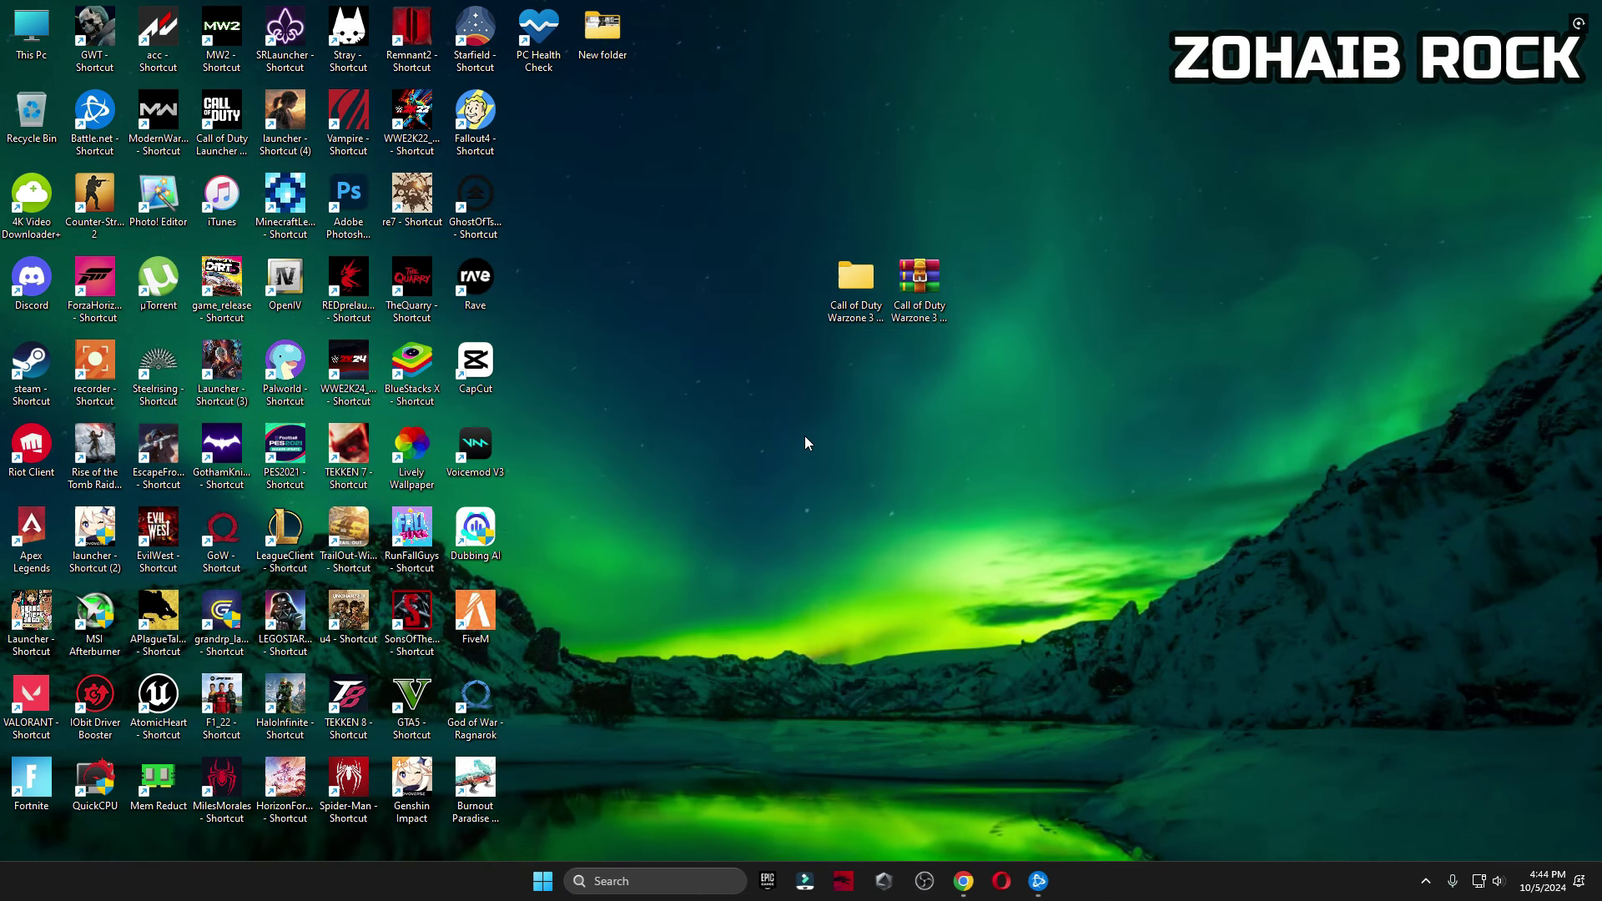
Open Battle.net and bring up the game options for Call of Duty: Modern Warfare.
double_click(90, 109)
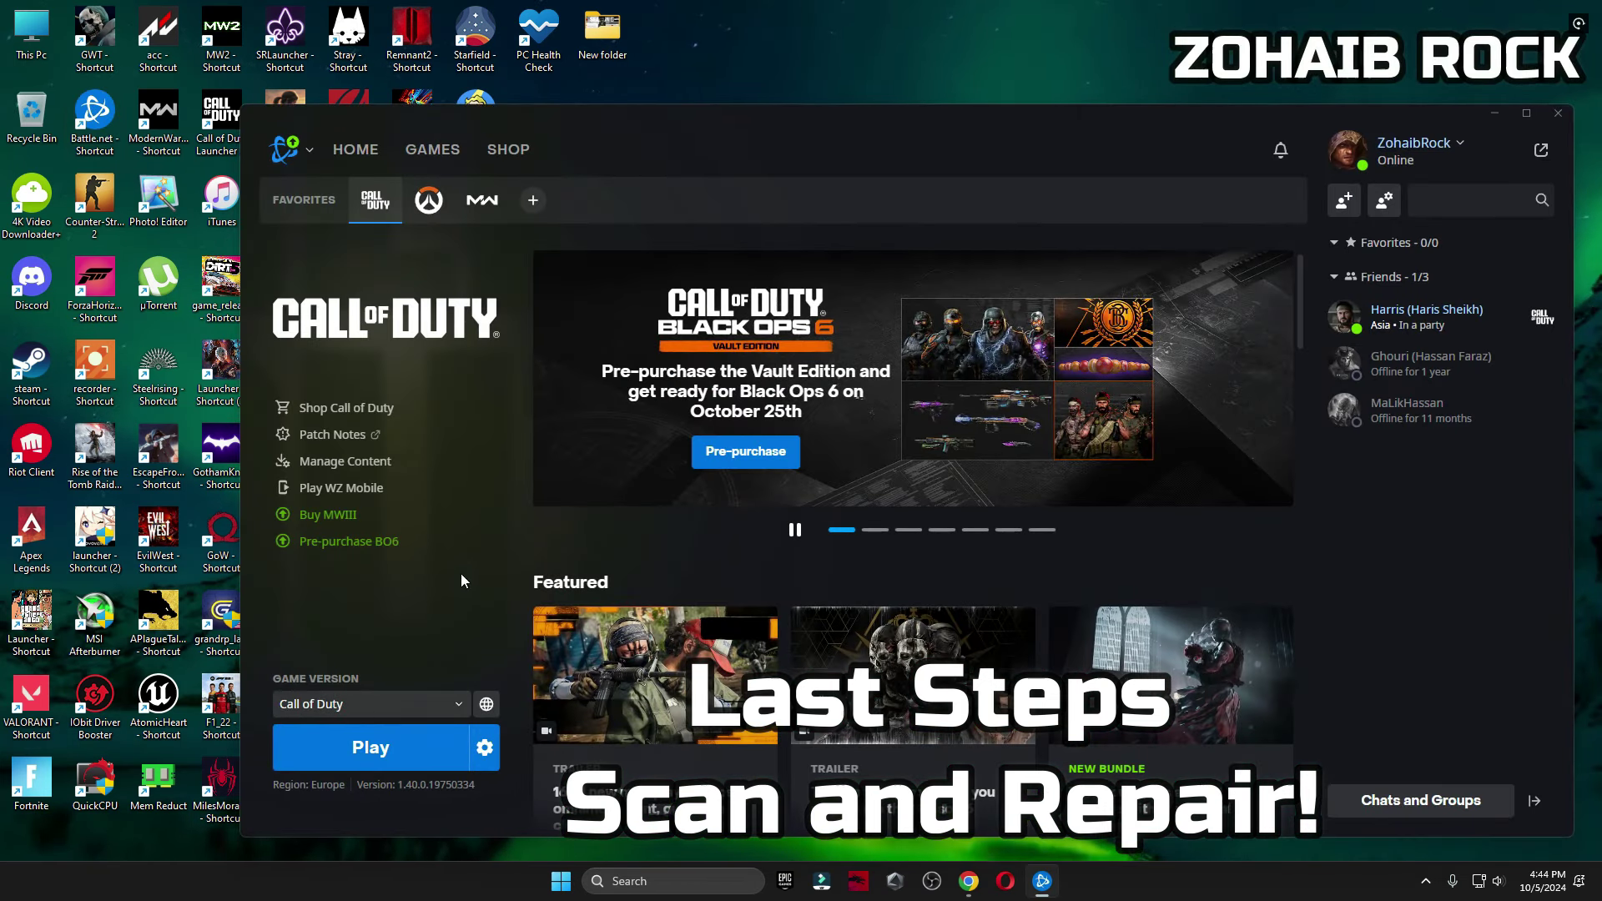
mouse_move(377, 198)
click(475, 194)
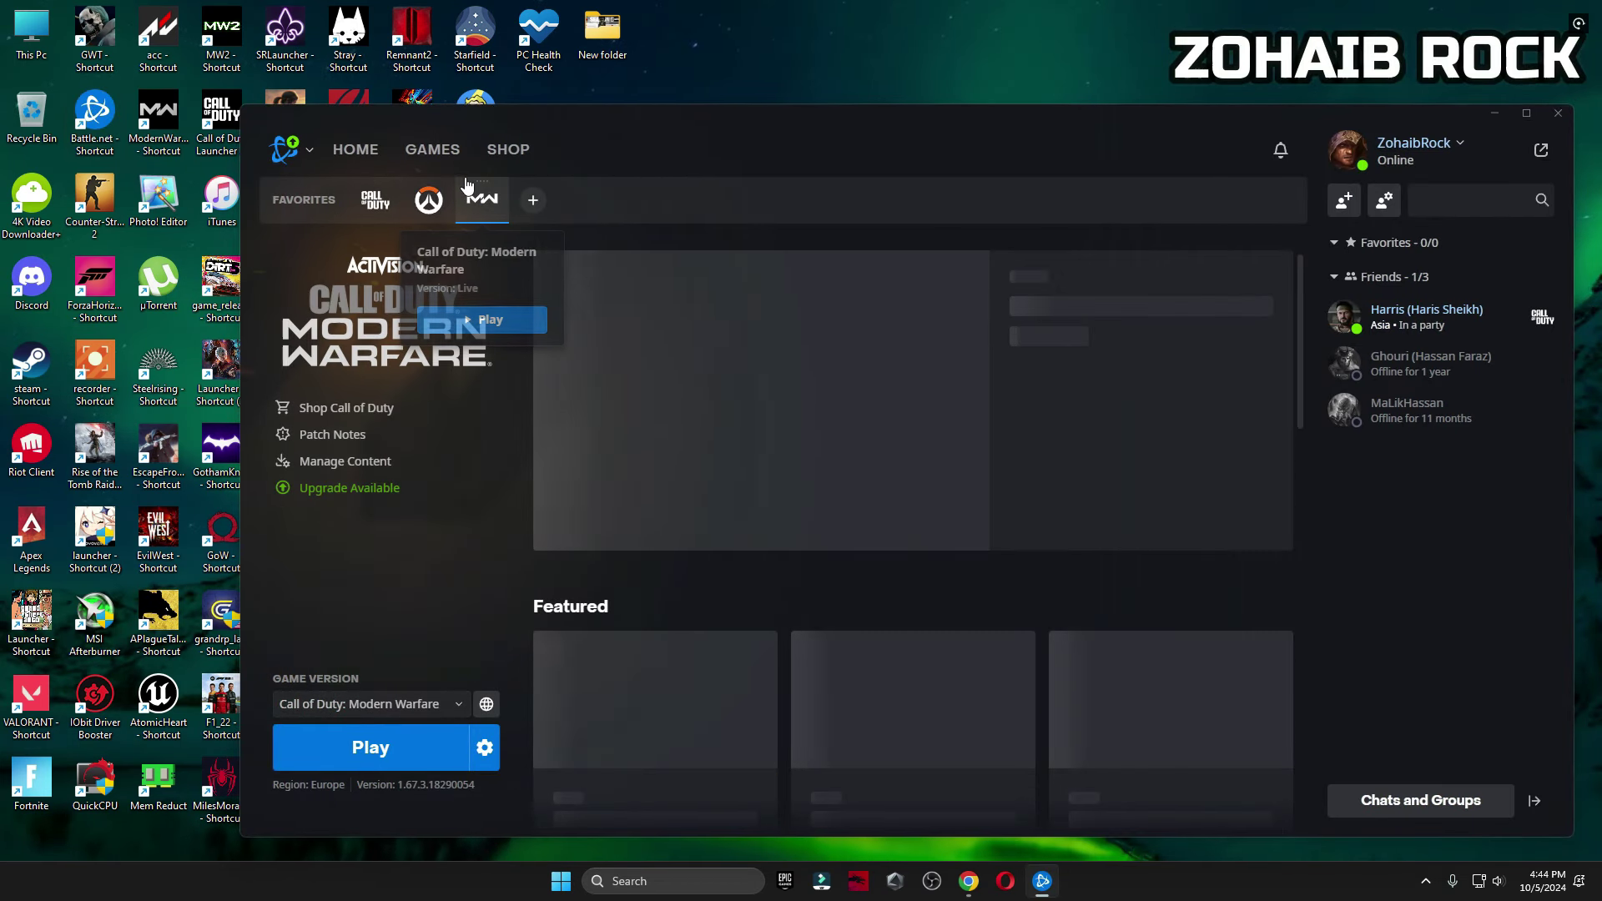
click(485, 748)
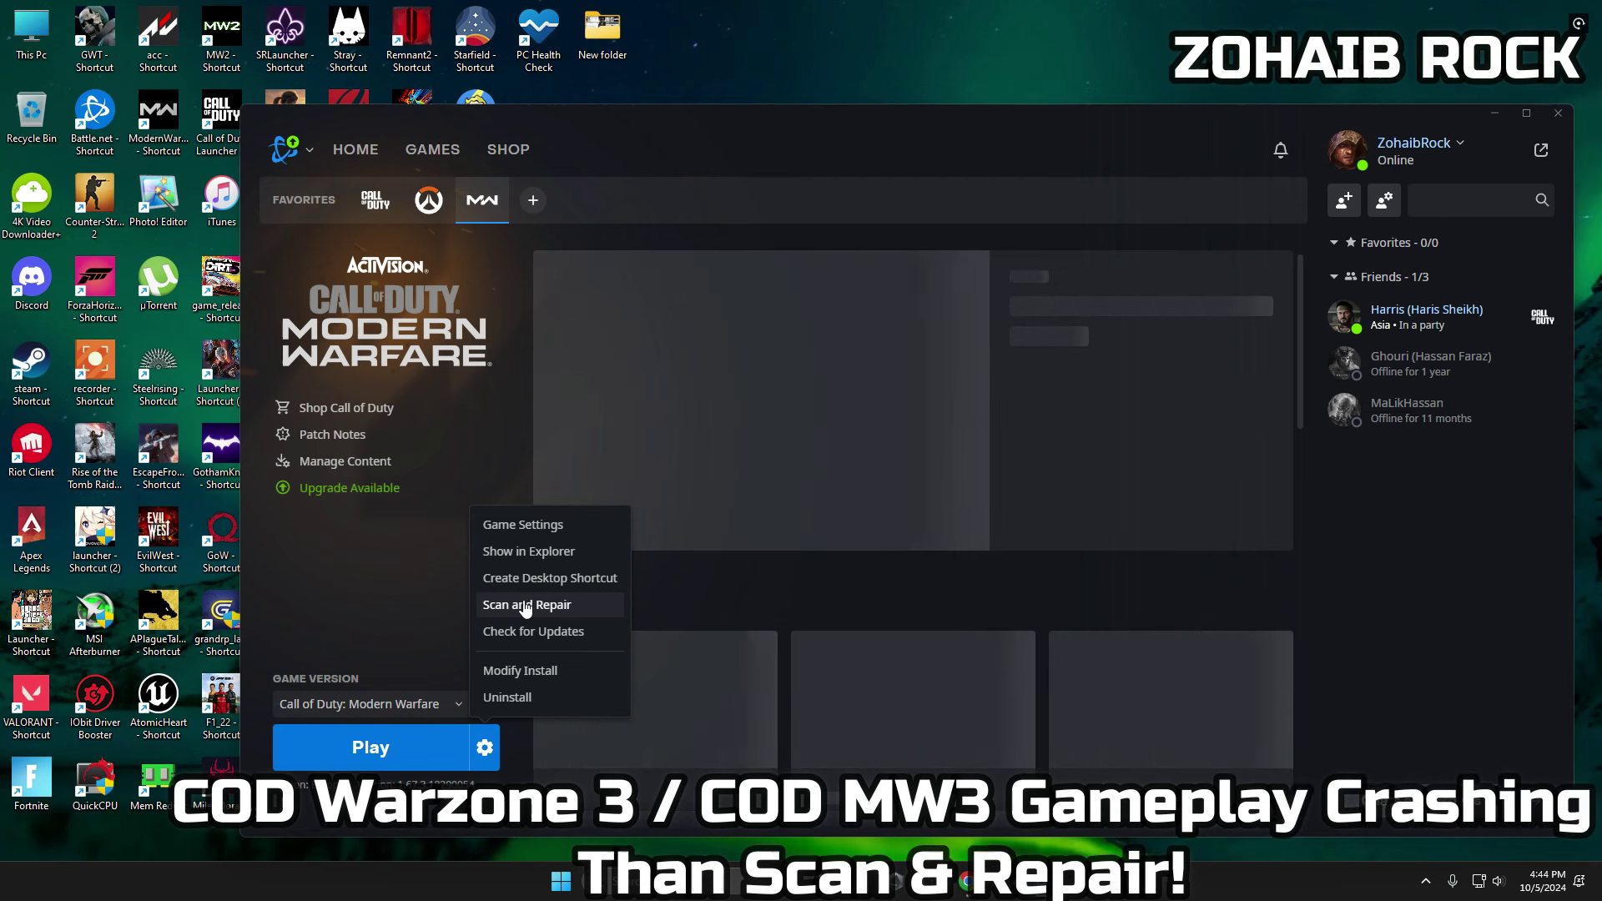
Start a Scan and Repair of the game files for Call of Duty.
click(482, 743)
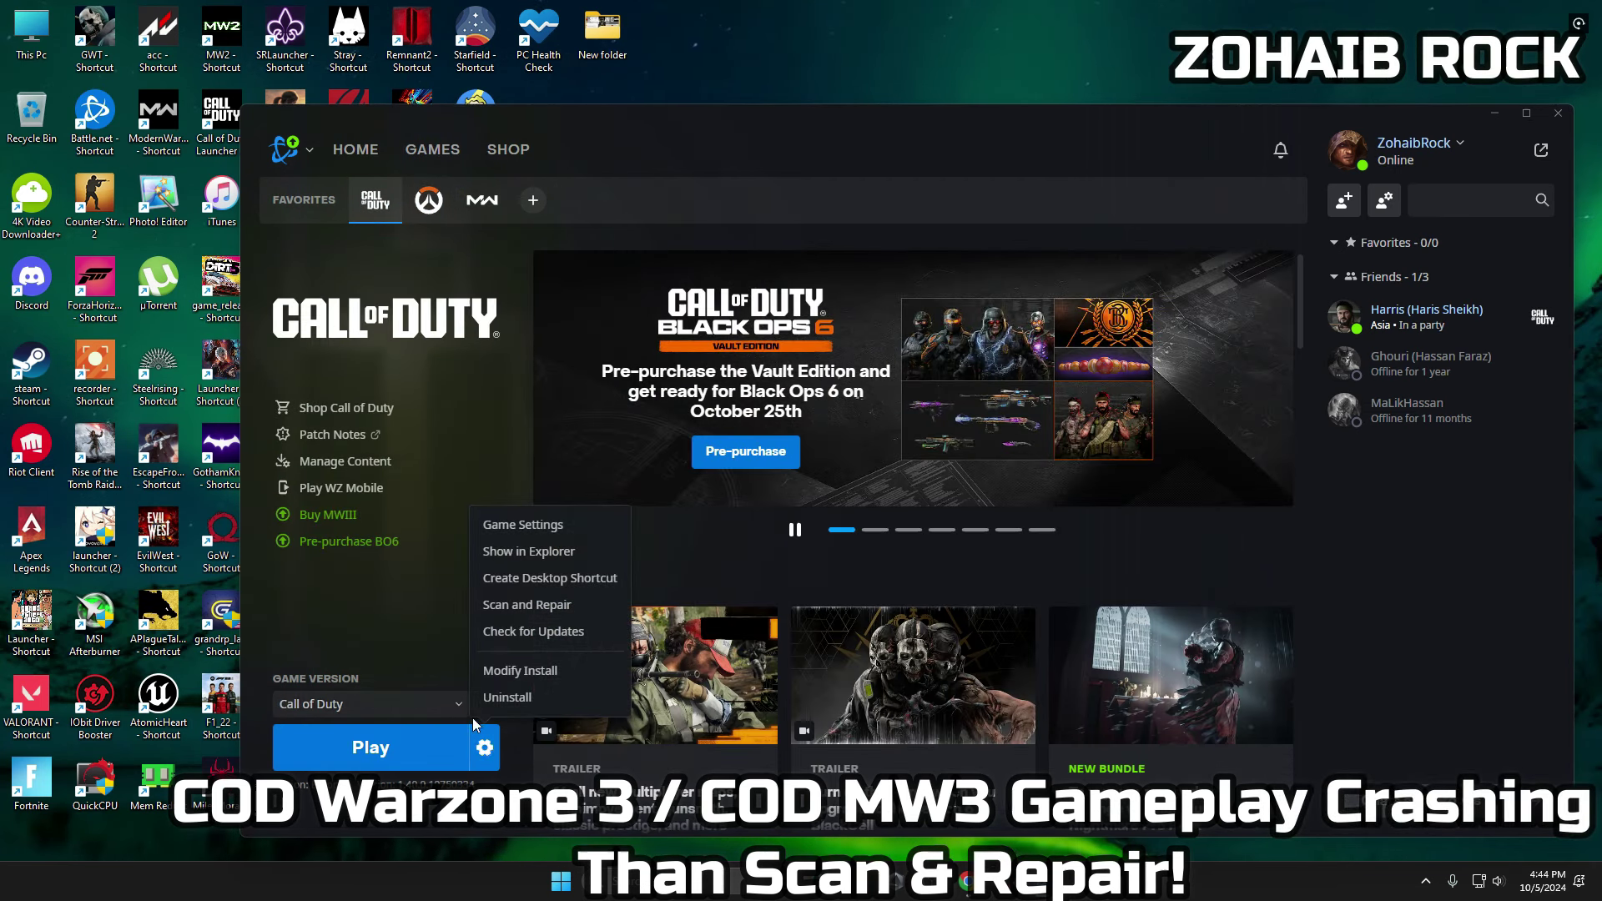
click(570, 603)
click(809, 475)
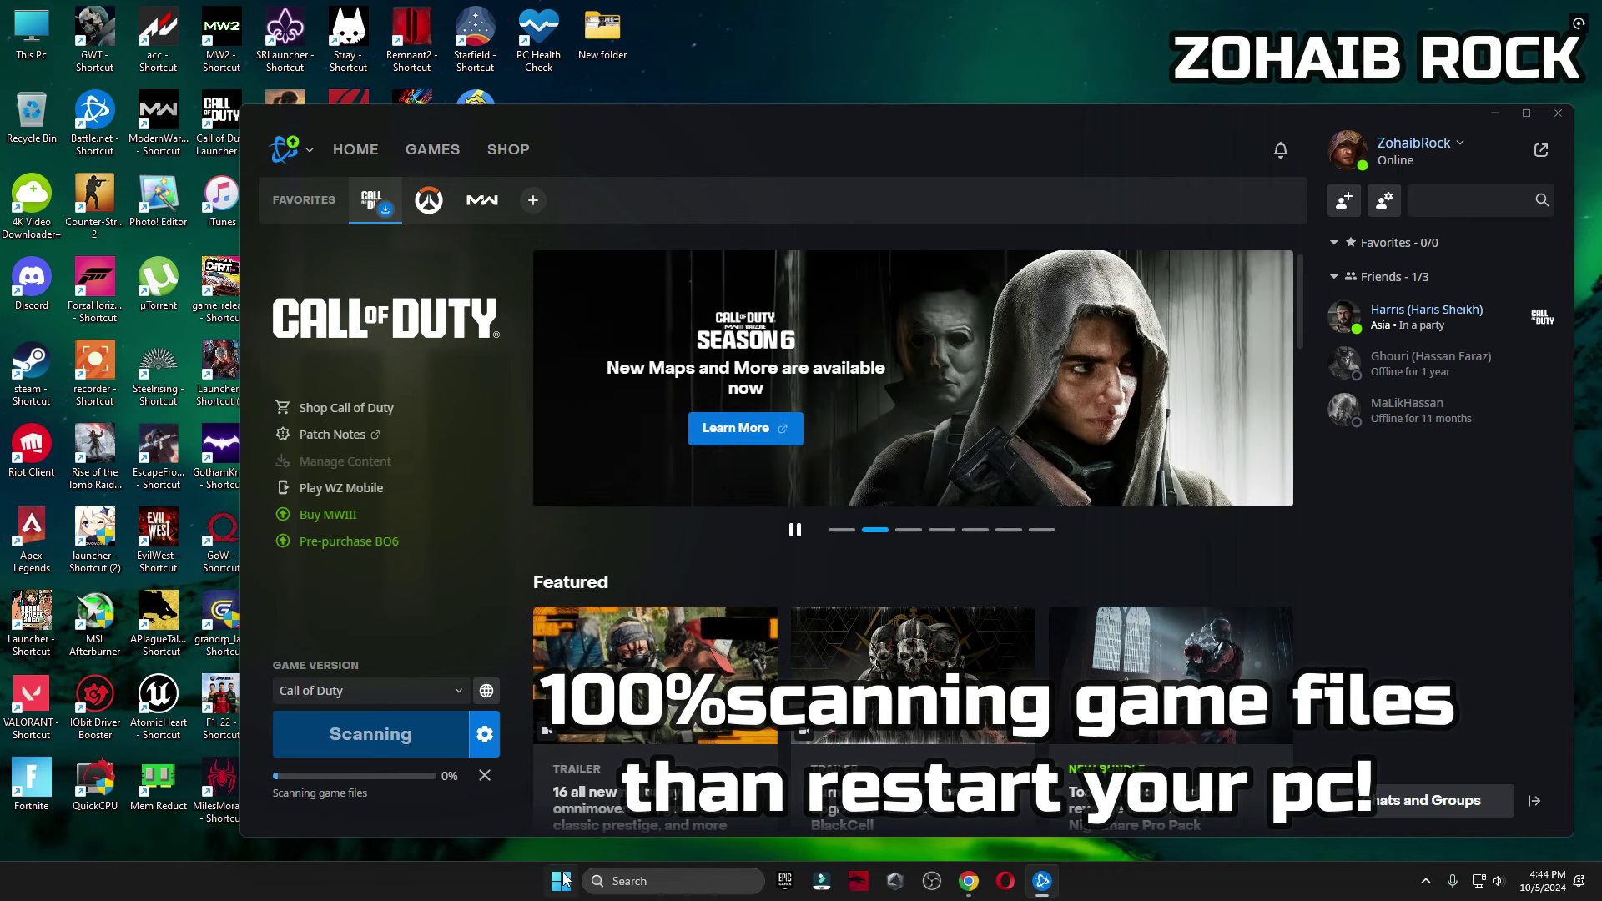
Bring up the Windows power options for restarting the PC.
key(super)
click(1007, 824)
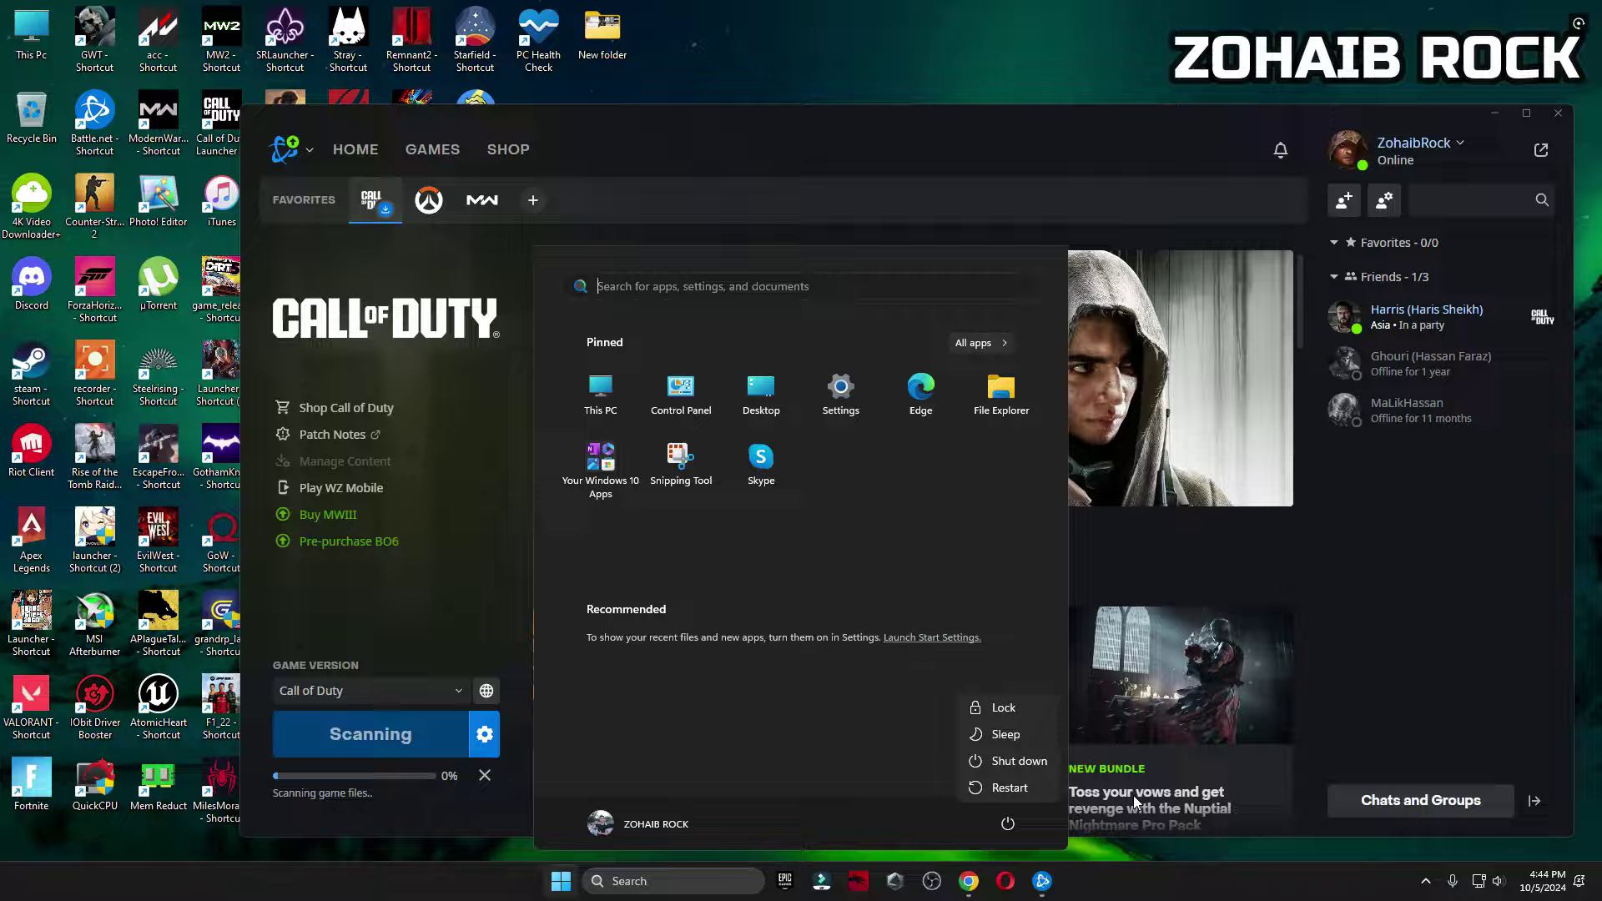